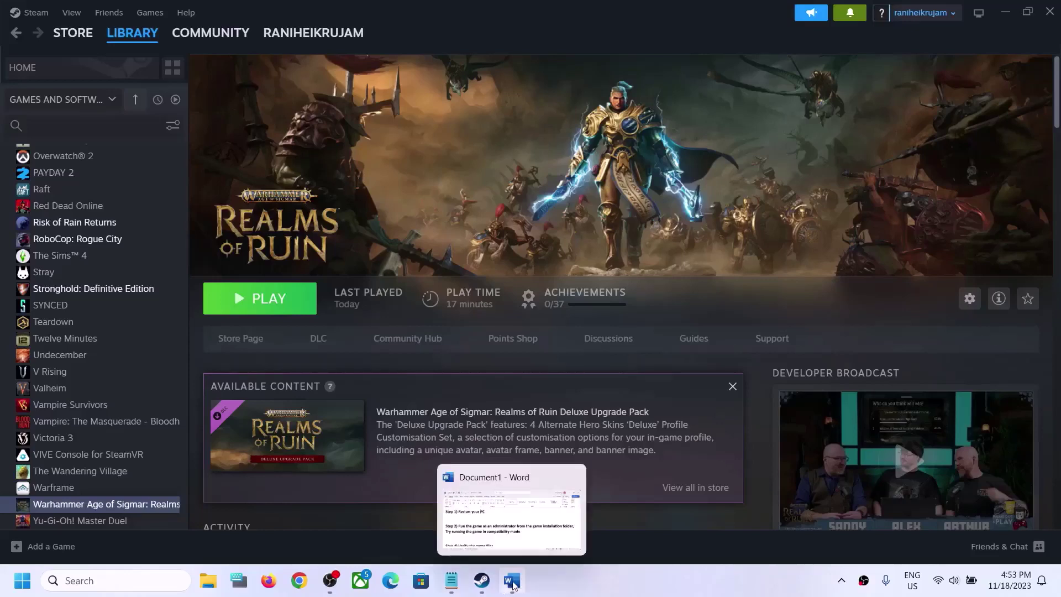
# - Switch to the Word troubleshooting notes, highlight "Restart your PC", and look up the Restart option in the Windows power options
pyautogui.click(522, 543)
pyautogui.moveTo(119, 153); pyautogui.dragTo(345, 177)
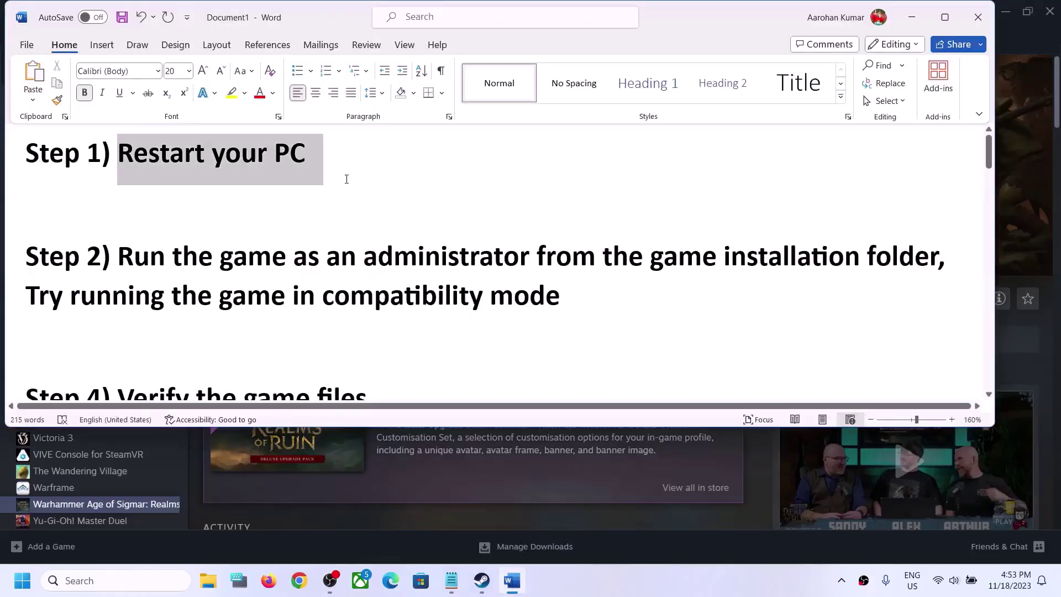
pyautogui.click(21, 581)
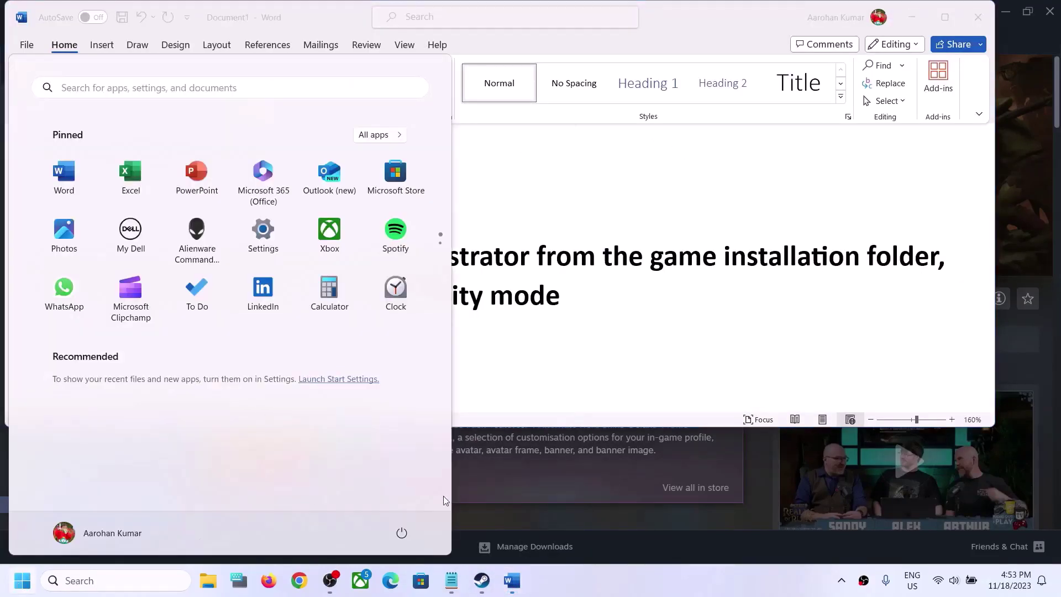
pyautogui.click(410, 537)
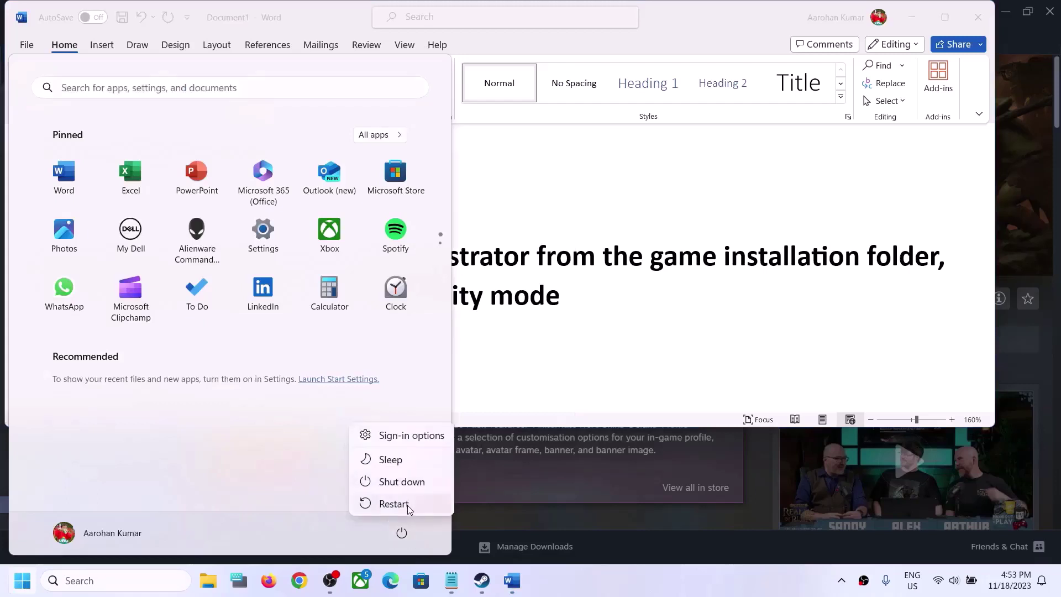
pyautogui.click(599, 335)
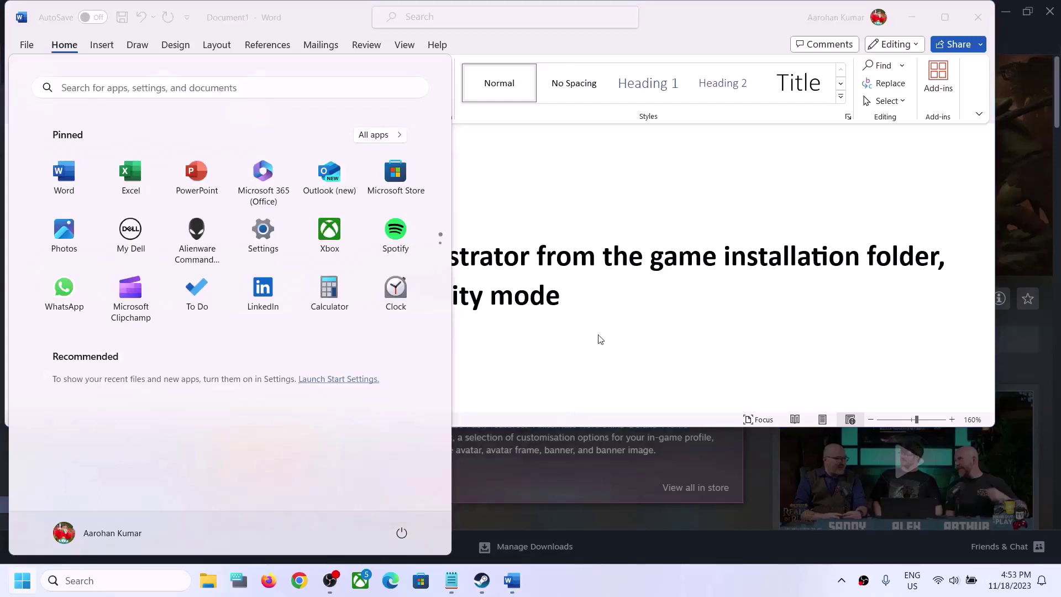
pyautogui.click(550, 269)
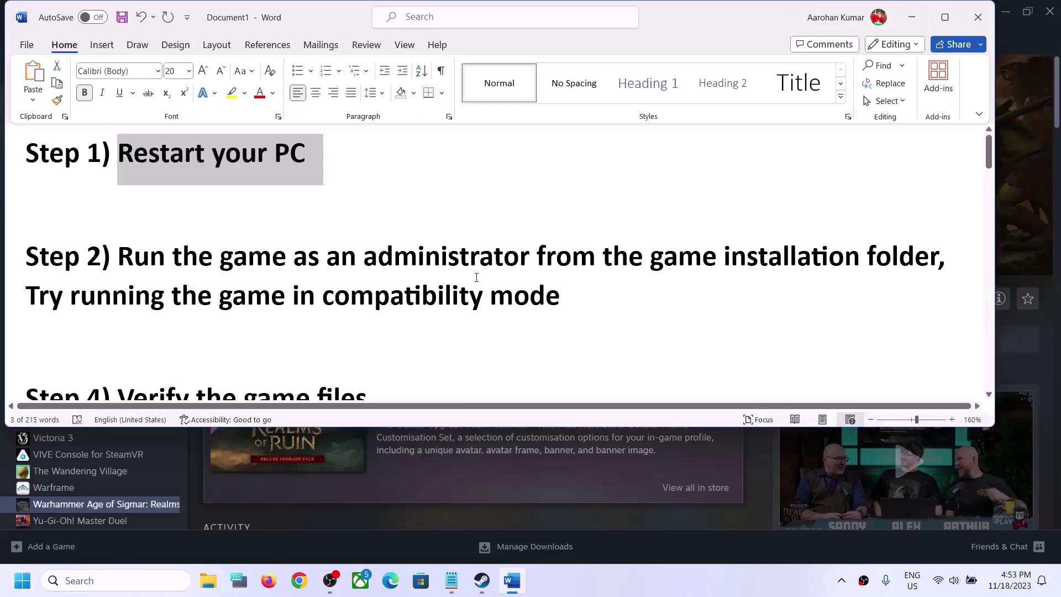
pyautogui.click(912, 17)
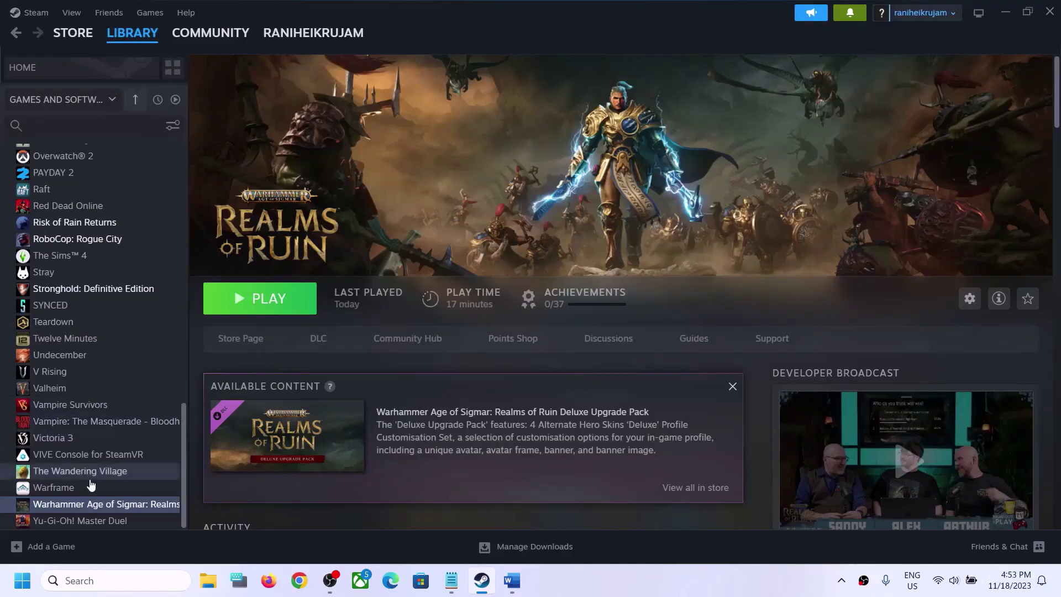
pyautogui.rightClick(88, 504)
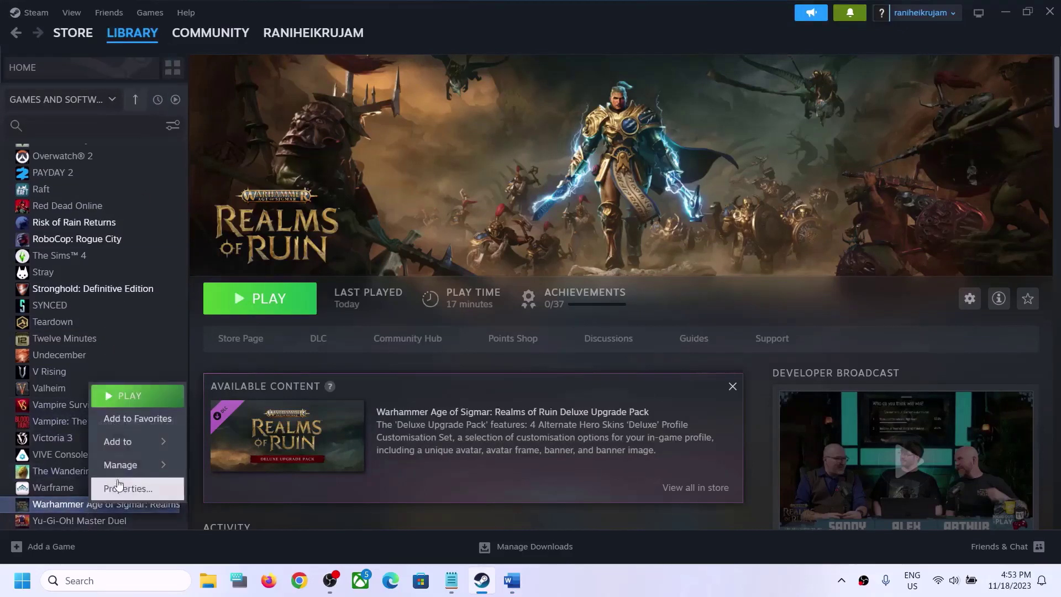
pyautogui.moveTo(138, 464)
pyautogui.click(130, 489)
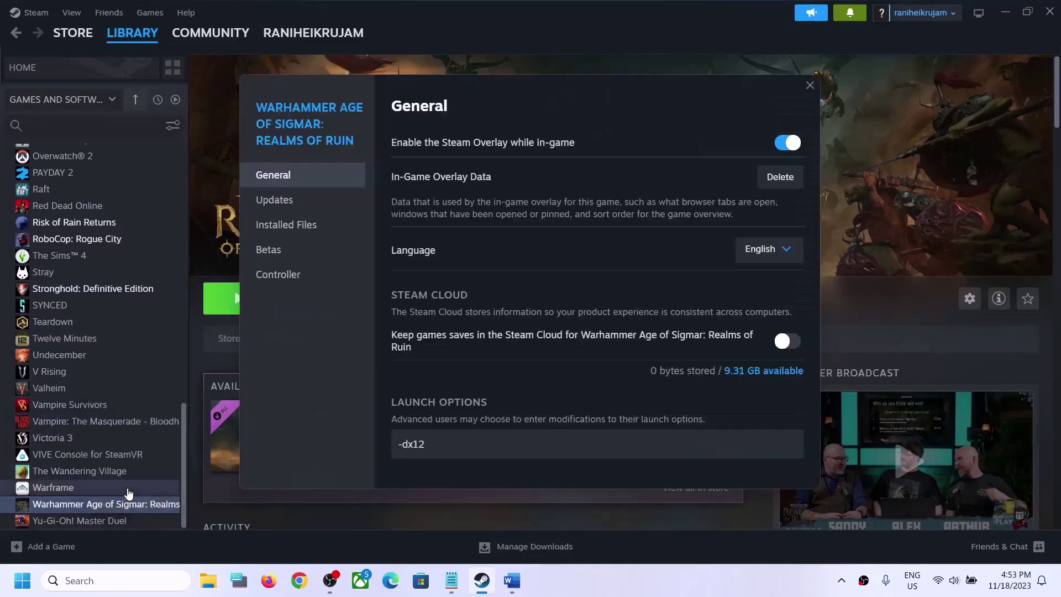
pyautogui.click(811, 86)
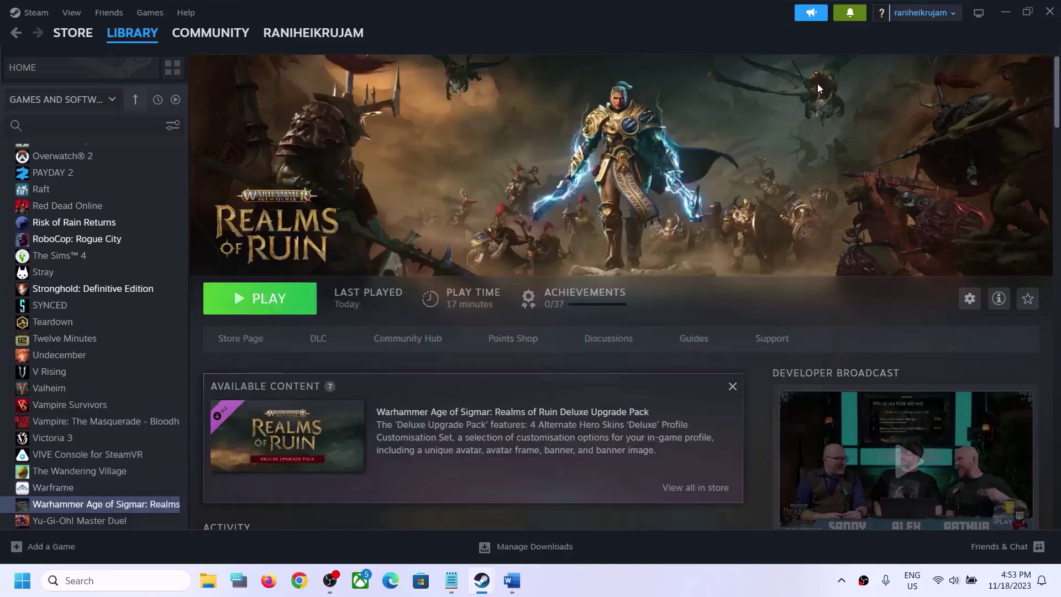
# - Browse the local files of Warhammer Age of Sigmar: Realms of Ruin from the Steam library and bring up its installation folder
pyautogui.rightClick(131, 506)
pyautogui.moveTo(166, 464)
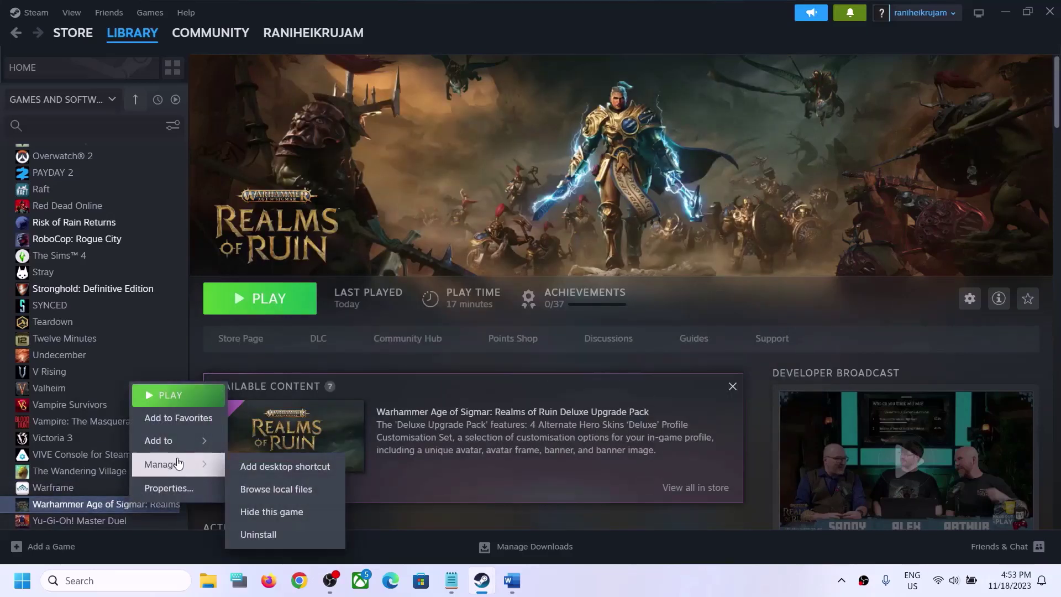
pyautogui.click(279, 496)
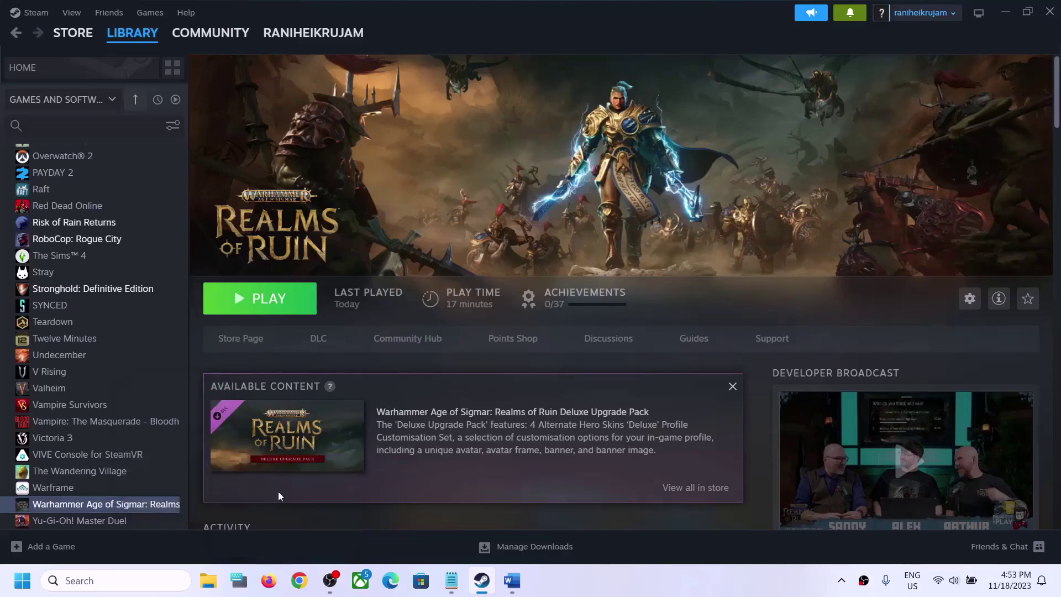
pyautogui.click(212, 583)
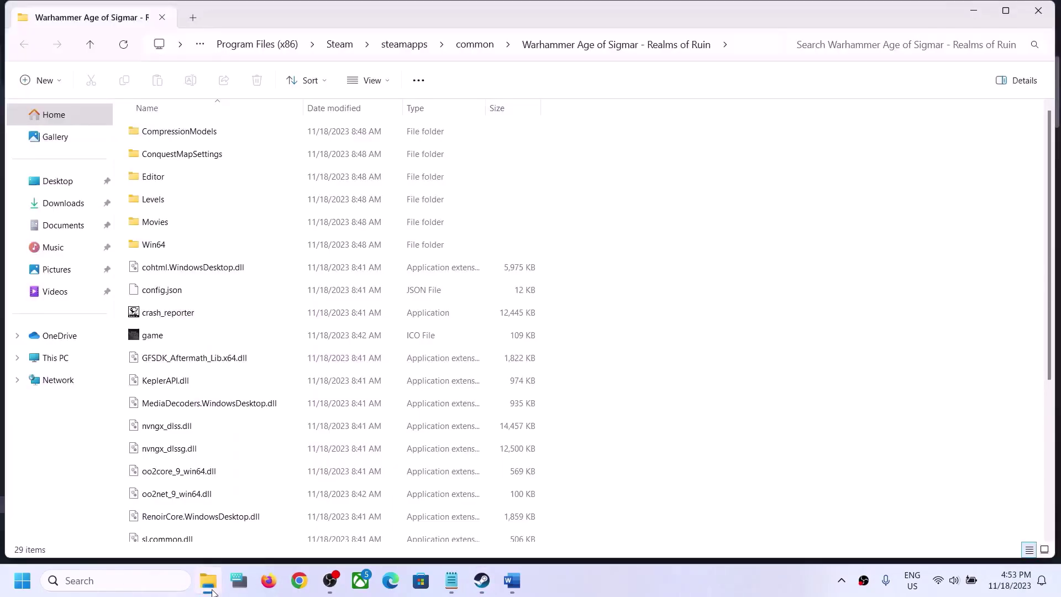
# - Set the Warhammer Age of Sigmar - Realms of Ruin application to run as an administrator and apply the change
pyautogui.scroll(-4, 357, 318)
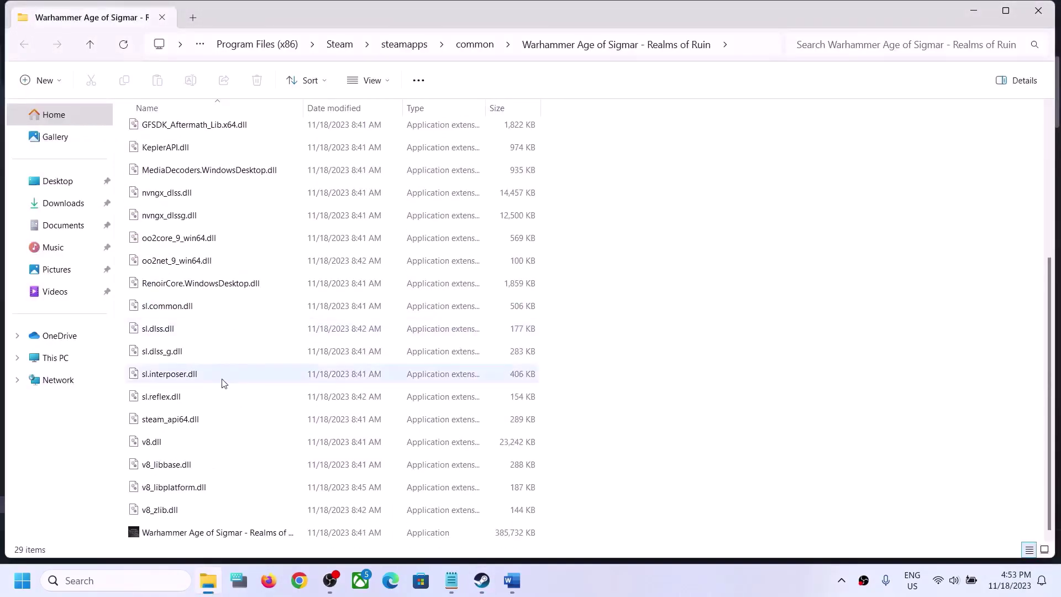
pyautogui.click(207, 535)
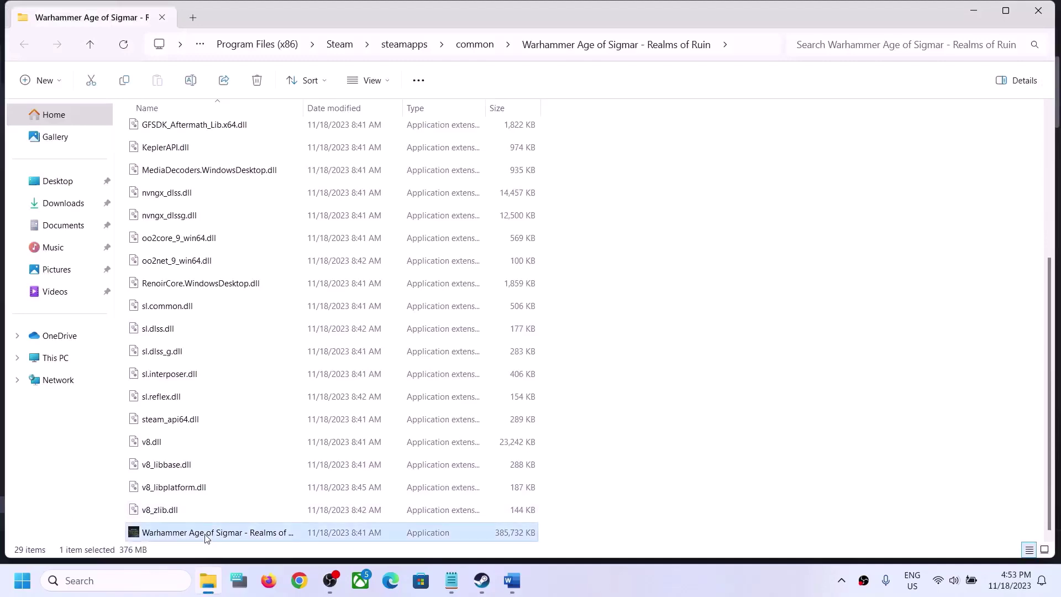
pyautogui.rightClick(205, 535)
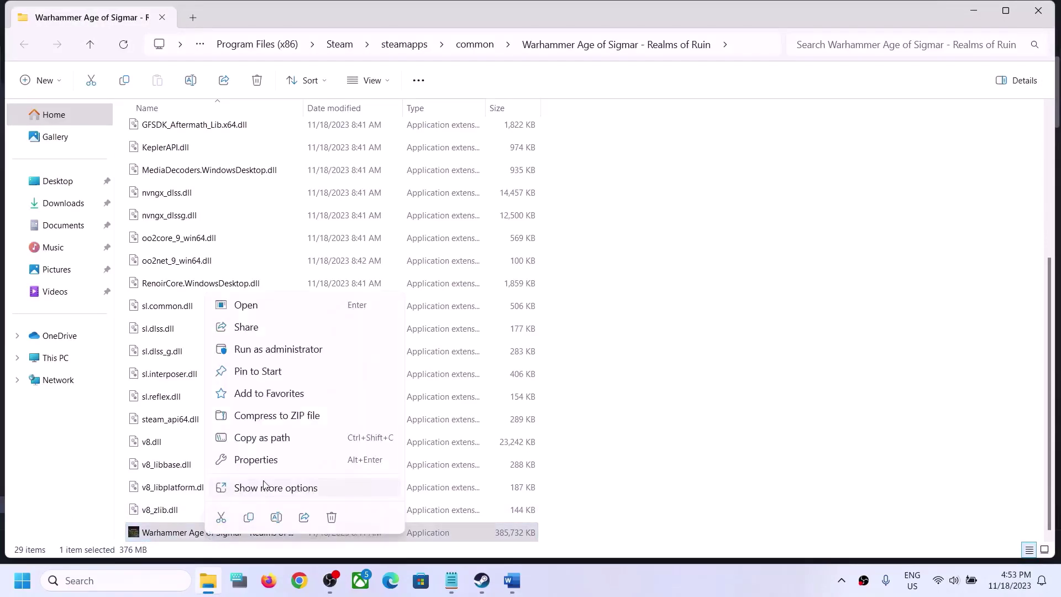
pyautogui.click(255, 458)
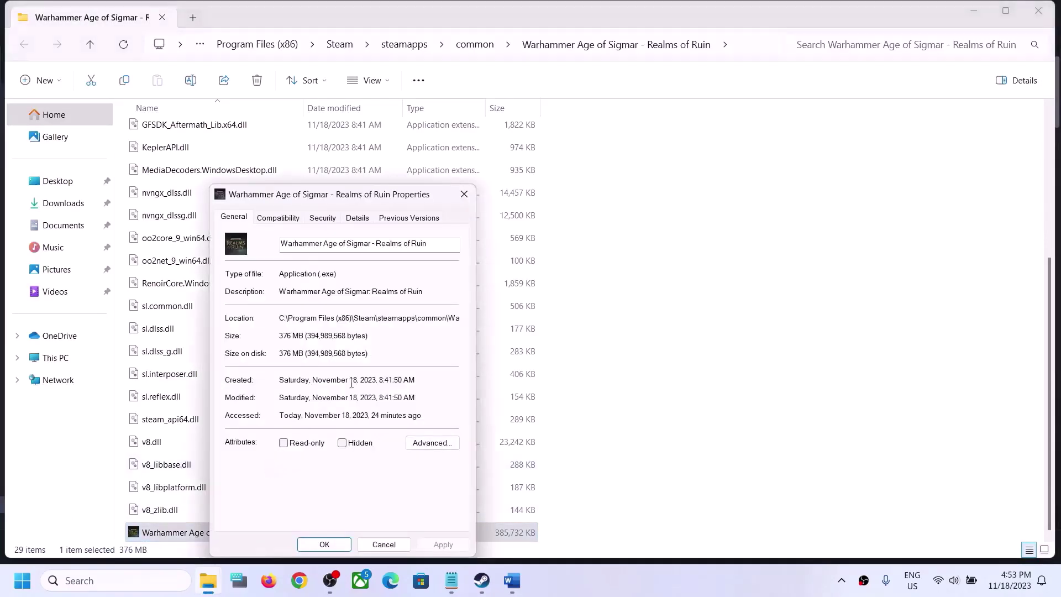
pyautogui.click(282, 217)
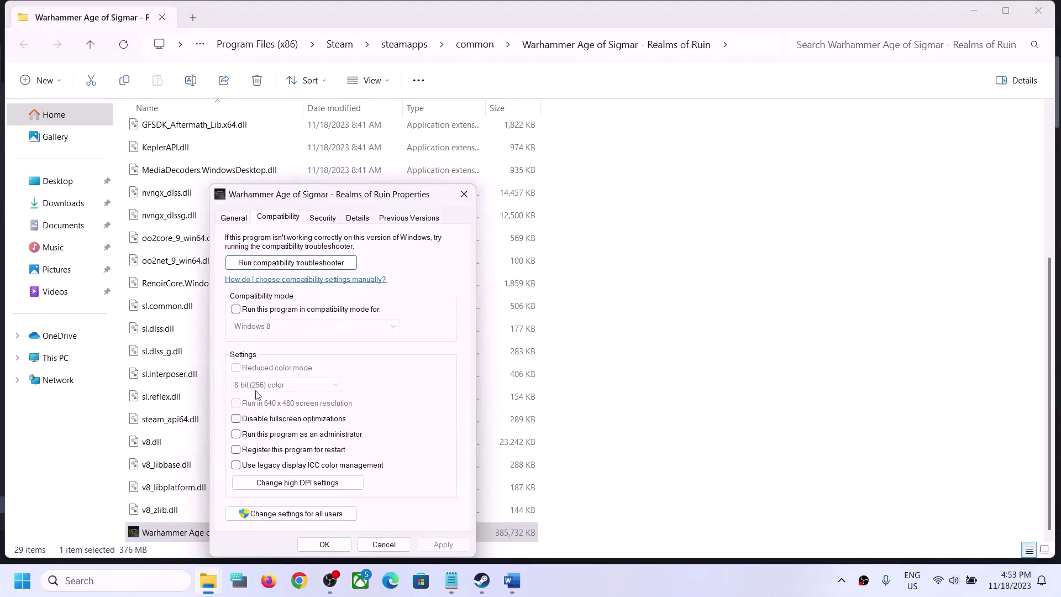
pyautogui.click(236, 434)
pyautogui.click(441, 544)
pyautogui.click(335, 545)
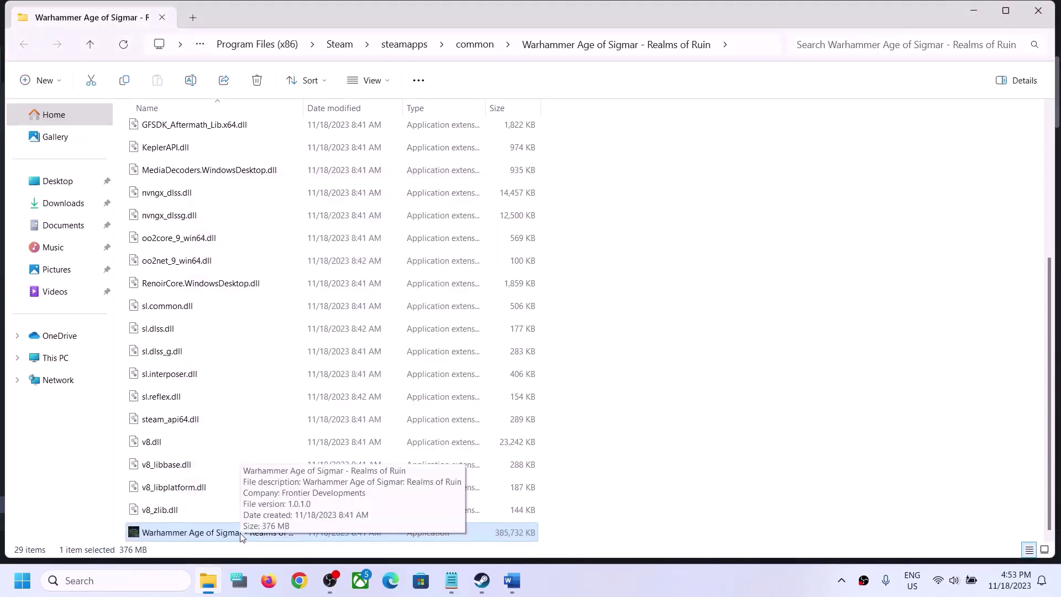
# - Enable "Disable fullscreen optimizations" in the game application's compatibility properties and apply it
pyautogui.rightClick(242, 534)
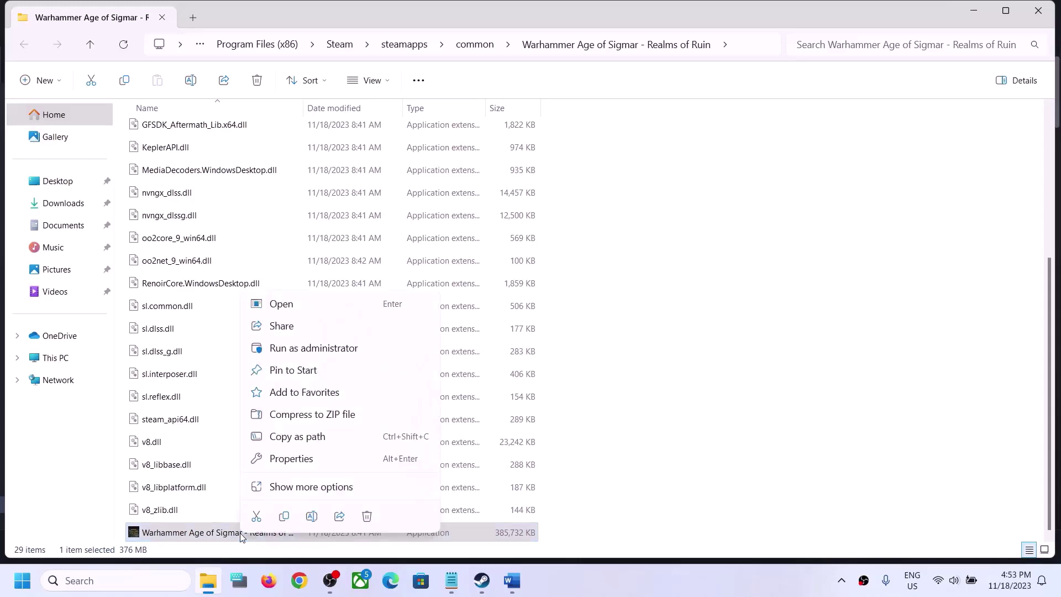
pyautogui.click(303, 460)
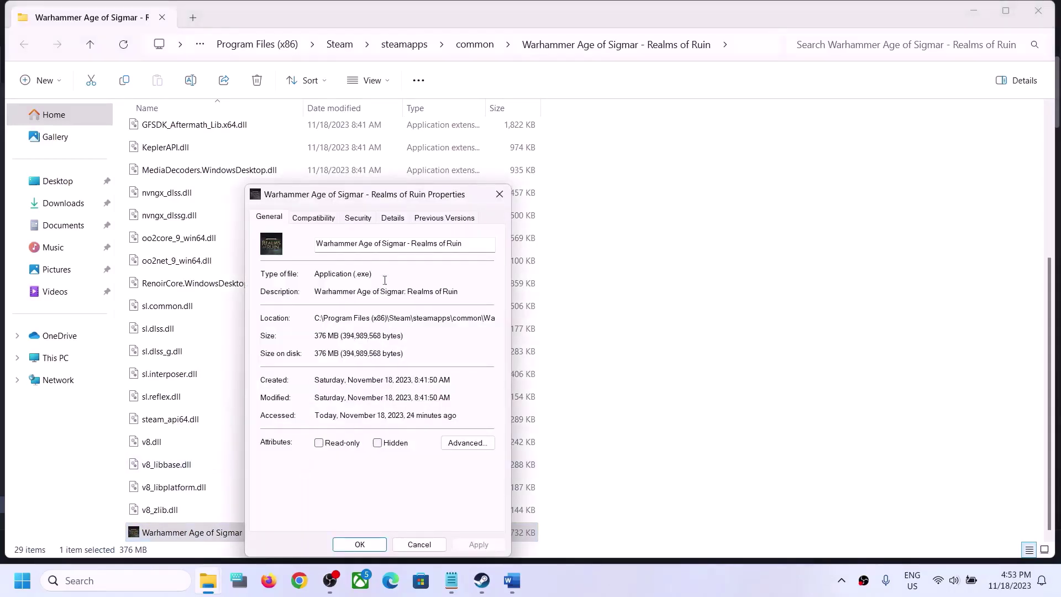
pyautogui.click(324, 219)
pyautogui.click(271, 420)
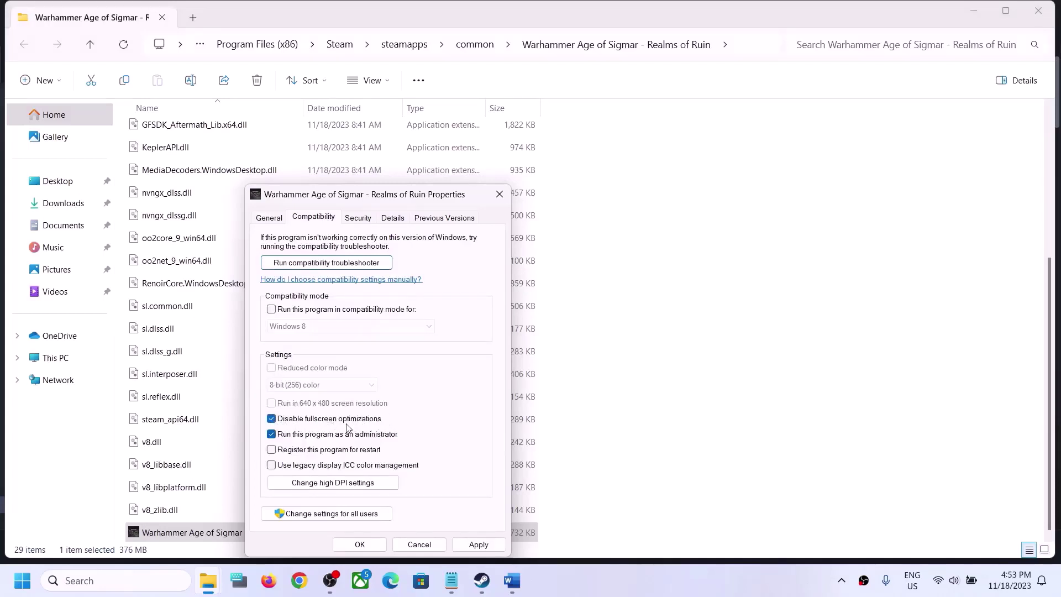
pyautogui.click(464, 545)
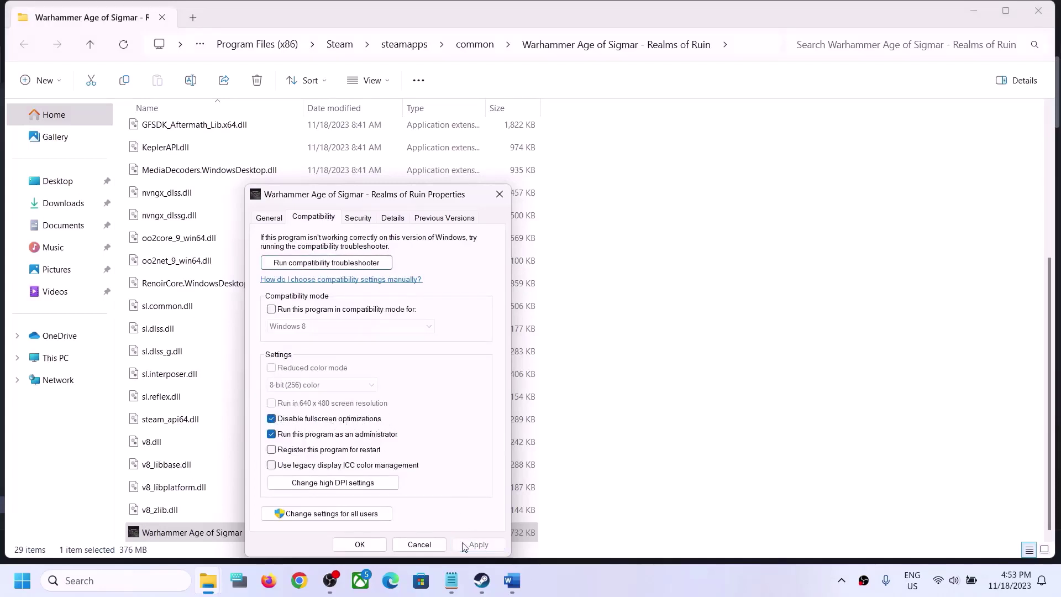
pyautogui.click(359, 544)
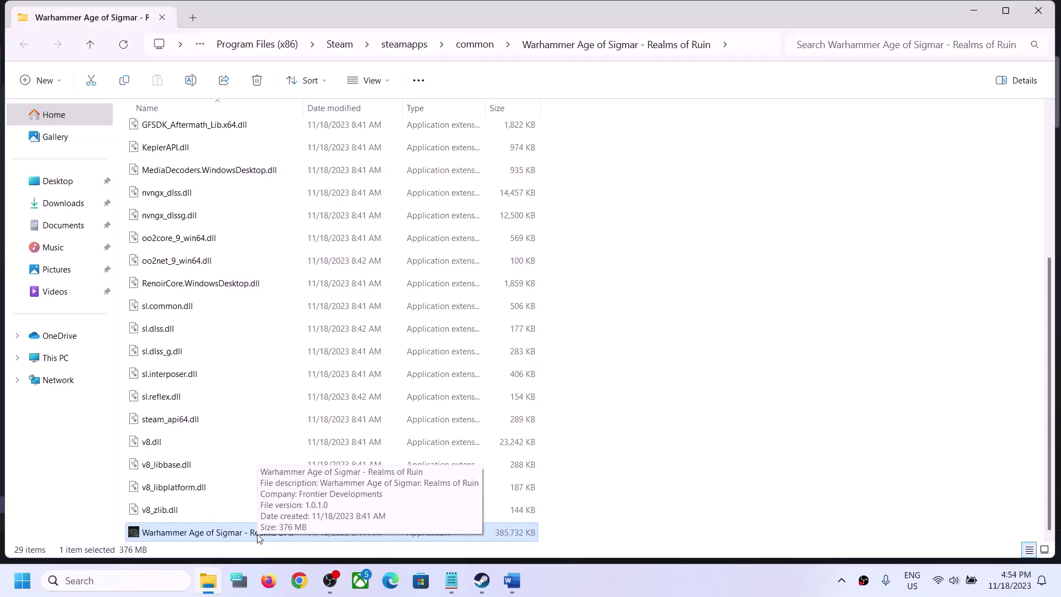
# - Turn on compatibility mode for the game application with Windows 8 as the target version and apply it
pyautogui.rightClick(257, 535)
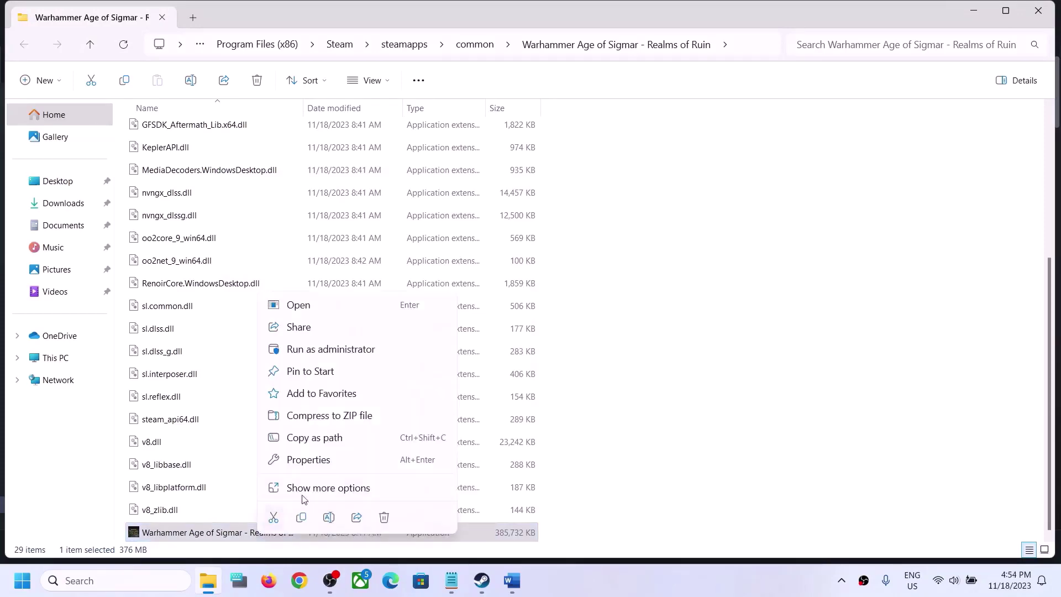
pyautogui.click(313, 460)
pyautogui.click(339, 213)
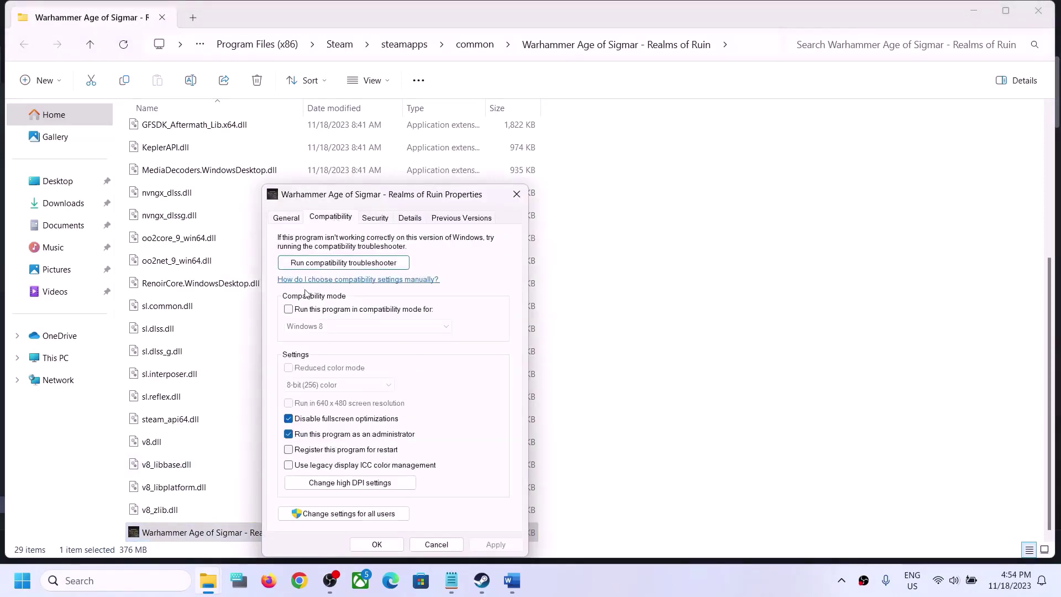
pyautogui.click(288, 309)
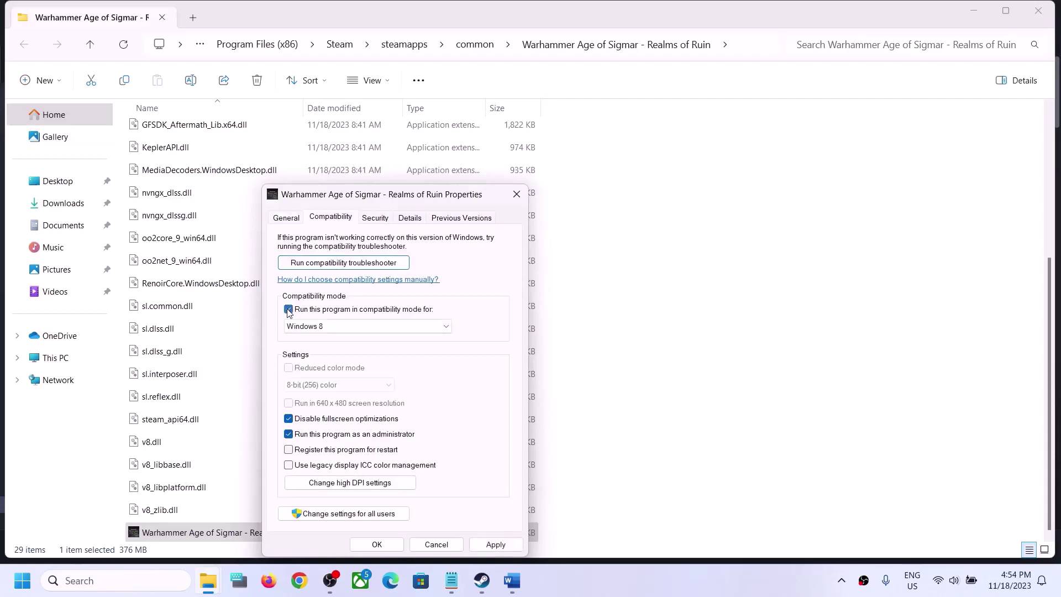
pyautogui.click(338, 330)
pyautogui.click(325, 374)
pyautogui.click(497, 543)
pyautogui.click(395, 544)
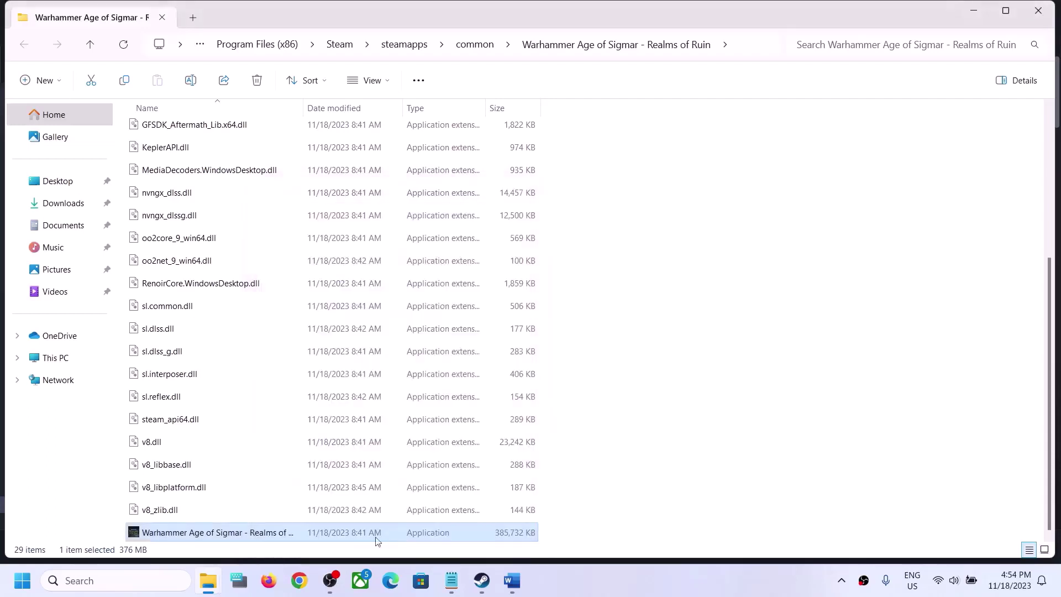
# - Change the game application's compatibility mode to Windows 7 and apply it
pyautogui.rightClick(265, 533)
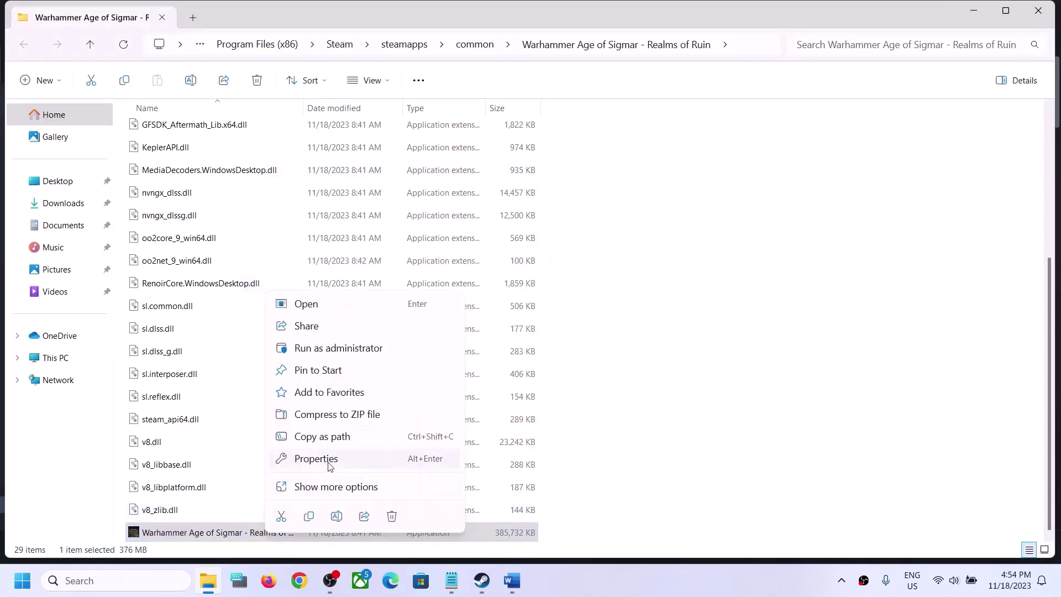
pyautogui.click(327, 459)
pyautogui.click(341, 219)
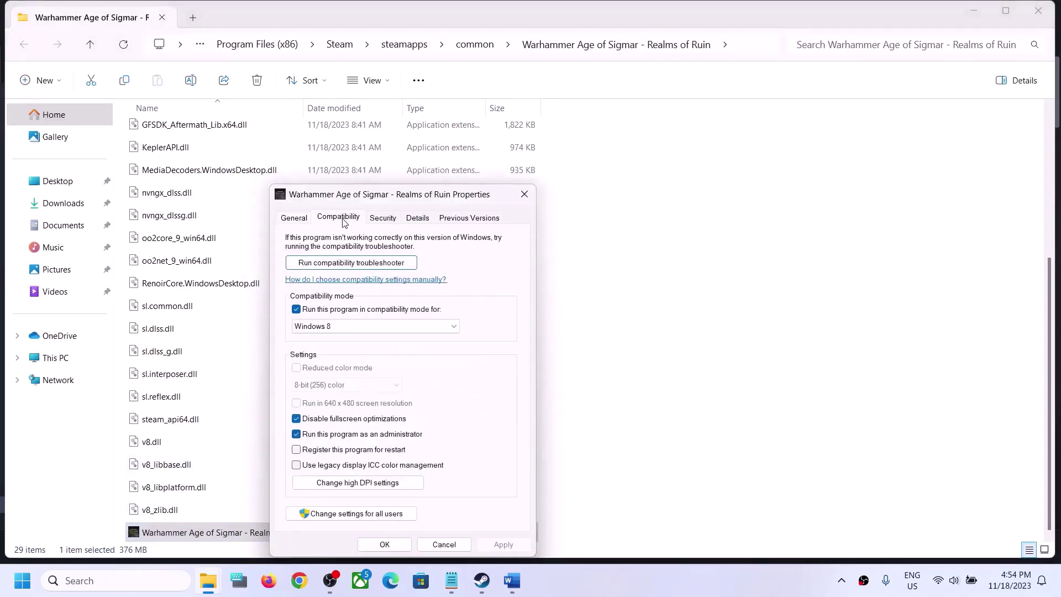
pyautogui.click(330, 326)
pyautogui.click(324, 366)
pyautogui.click(501, 544)
pyautogui.click(385, 544)
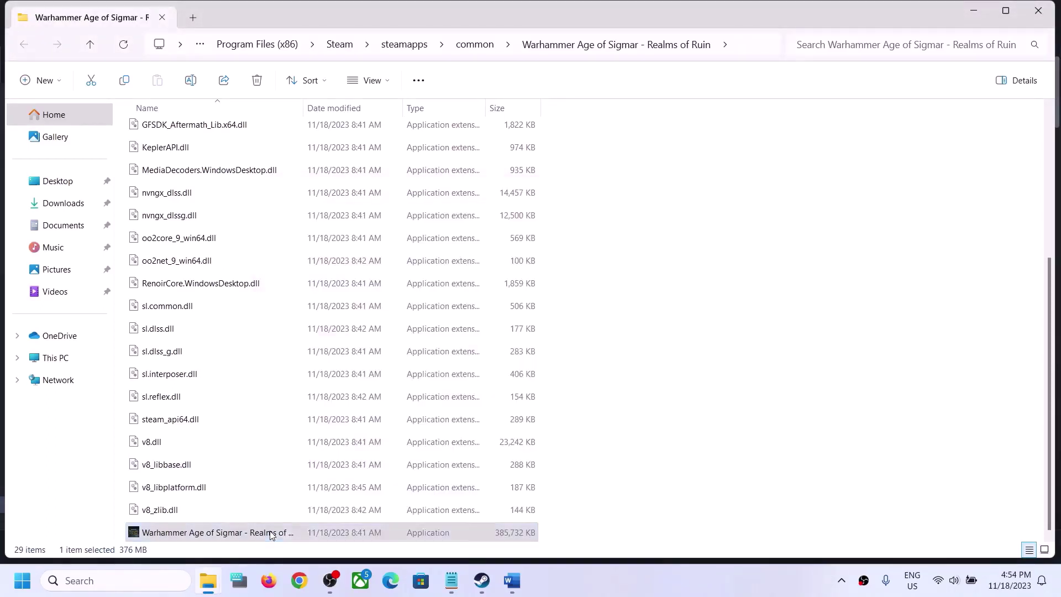
# - Turn off compatibility mode, Disable fullscreen optimizations and Run this program as an administrator for the game application, and apply the changes
pyautogui.rightClick(273, 534)
pyautogui.click(334, 496)
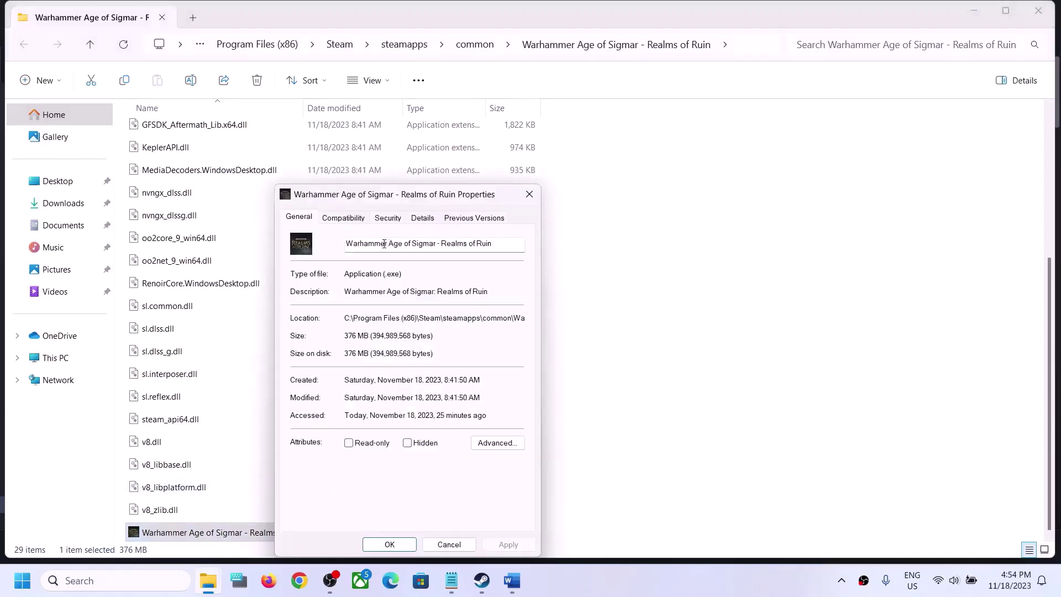
pyautogui.click(358, 221)
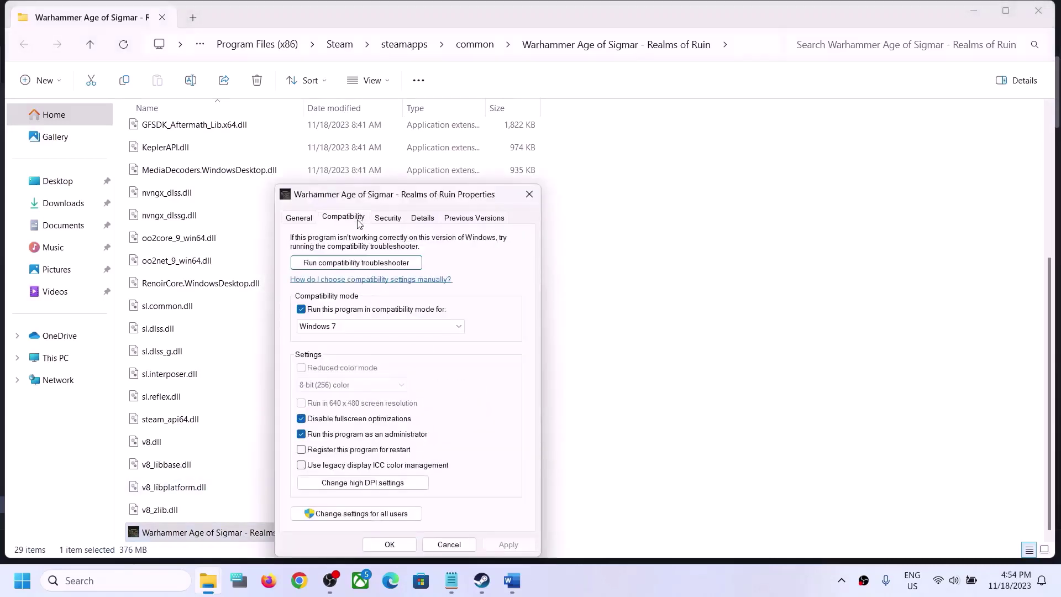
pyautogui.click(301, 309)
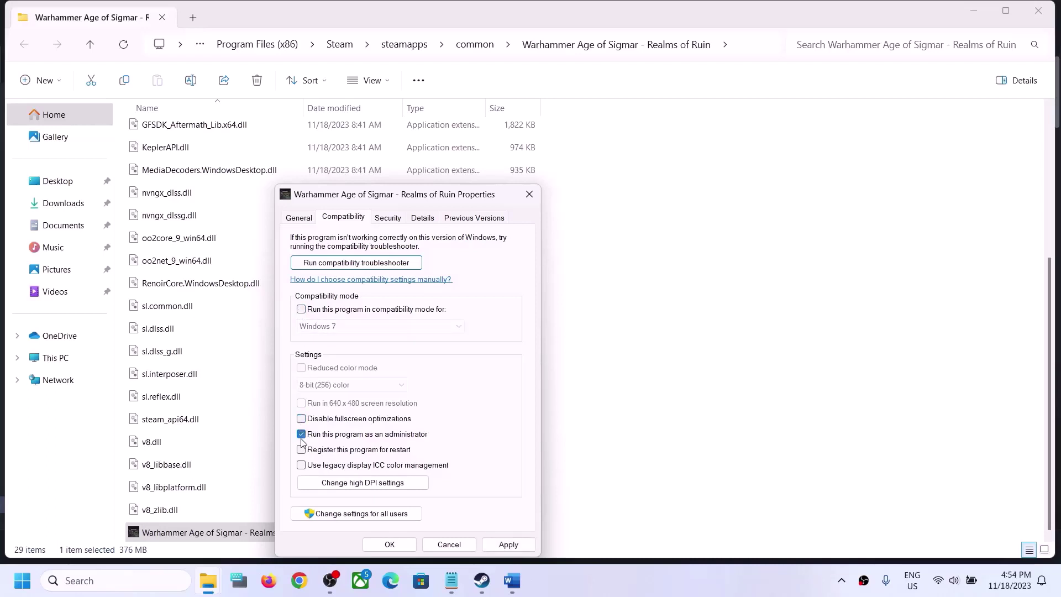
pyautogui.click(508, 544)
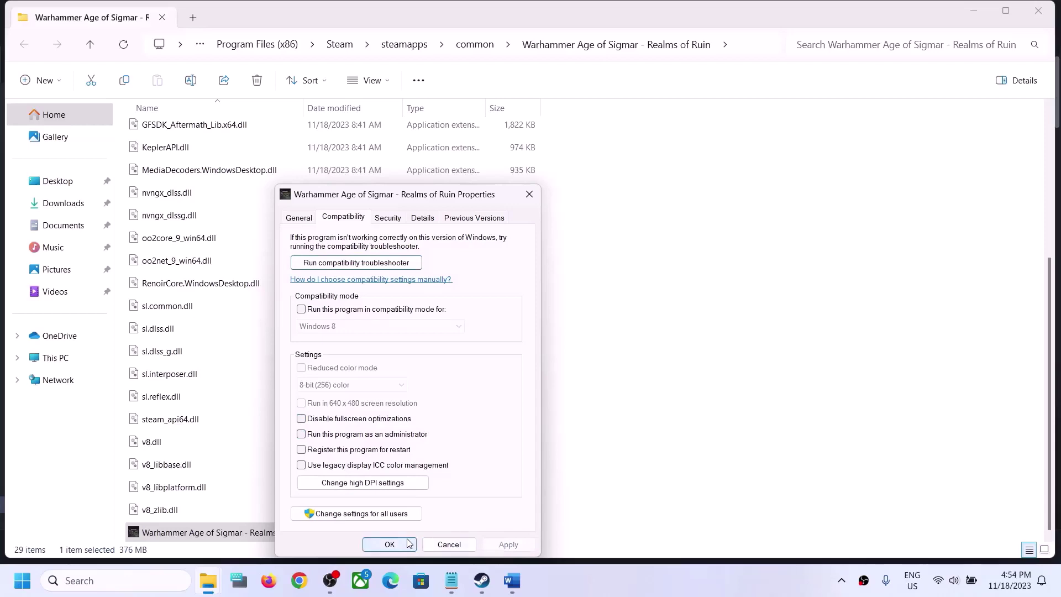
pyautogui.click(390, 545)
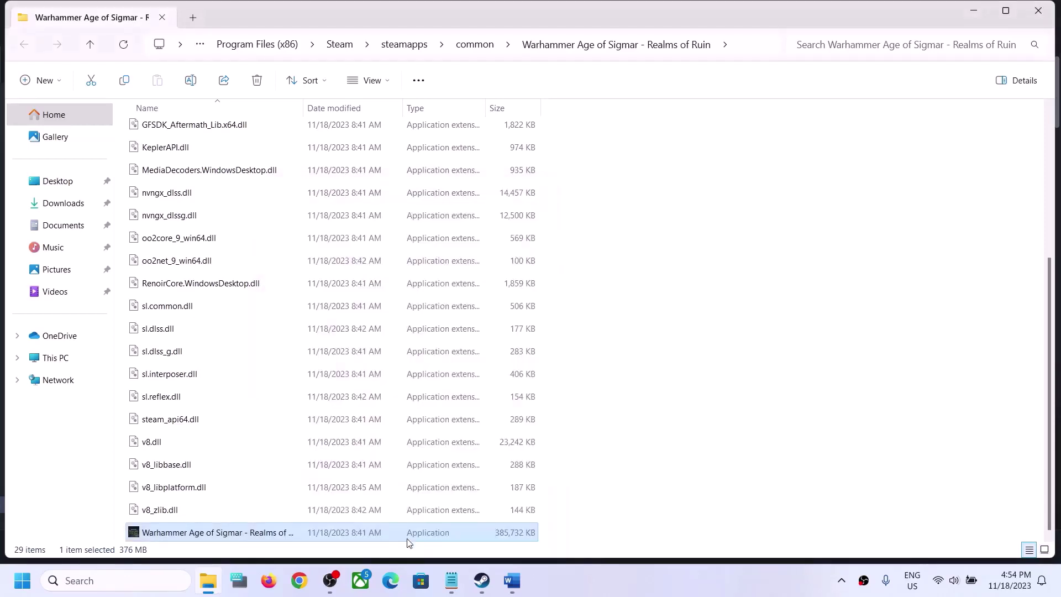
# - Switch to the Word notes and highlight the words "Verify the game" in the Step 4 line
pyautogui.click(513, 580)
pyautogui.scroll(-2, 288, 309)
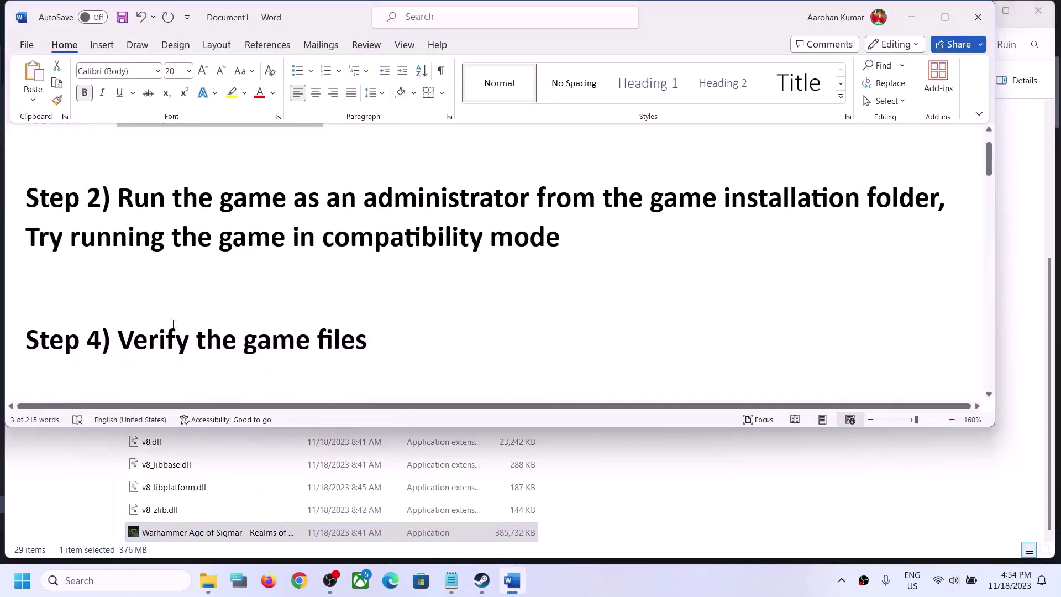
pyautogui.moveTo(127, 336); pyautogui.dragTo(313, 339)
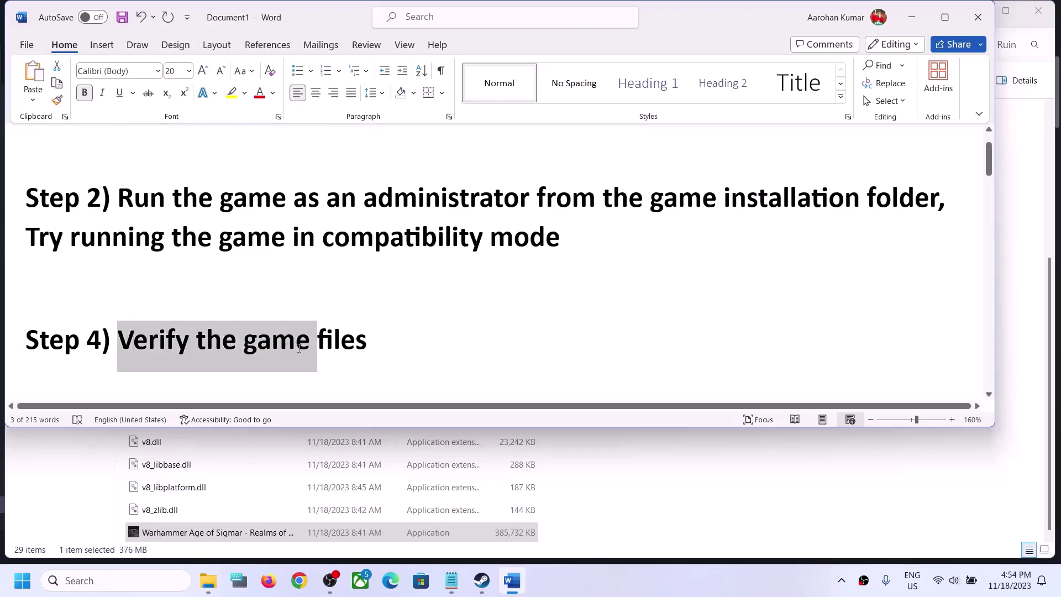
# - Switch to Steam and examine the file integrity verification option in the Installed Files properties of Warhammer Age of Sigmar: Realms of Ruin
pyautogui.click(492, 566)
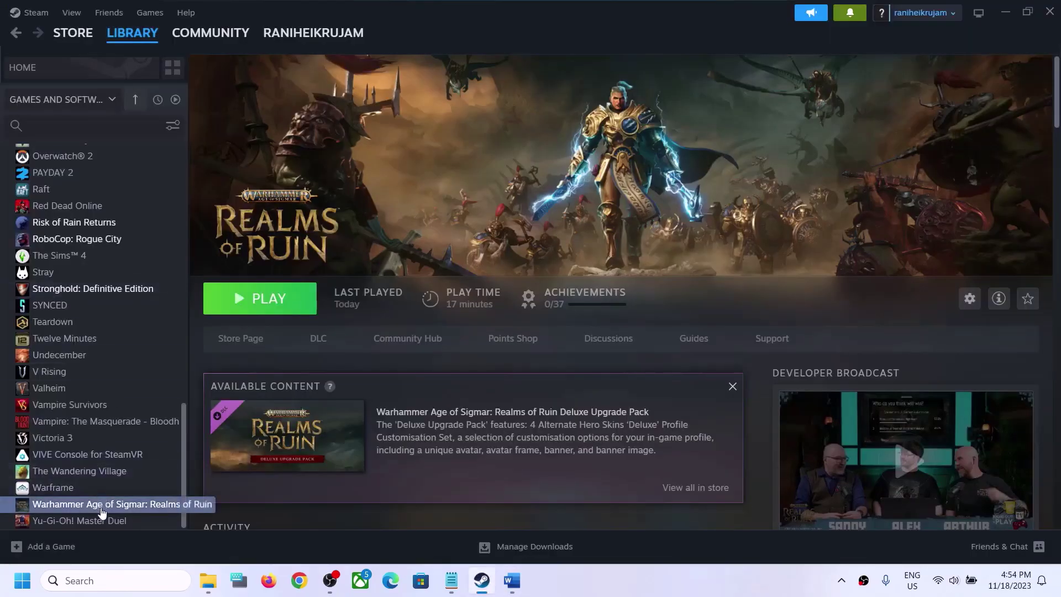
pyautogui.rightClick(102, 503)
pyautogui.click(125, 492)
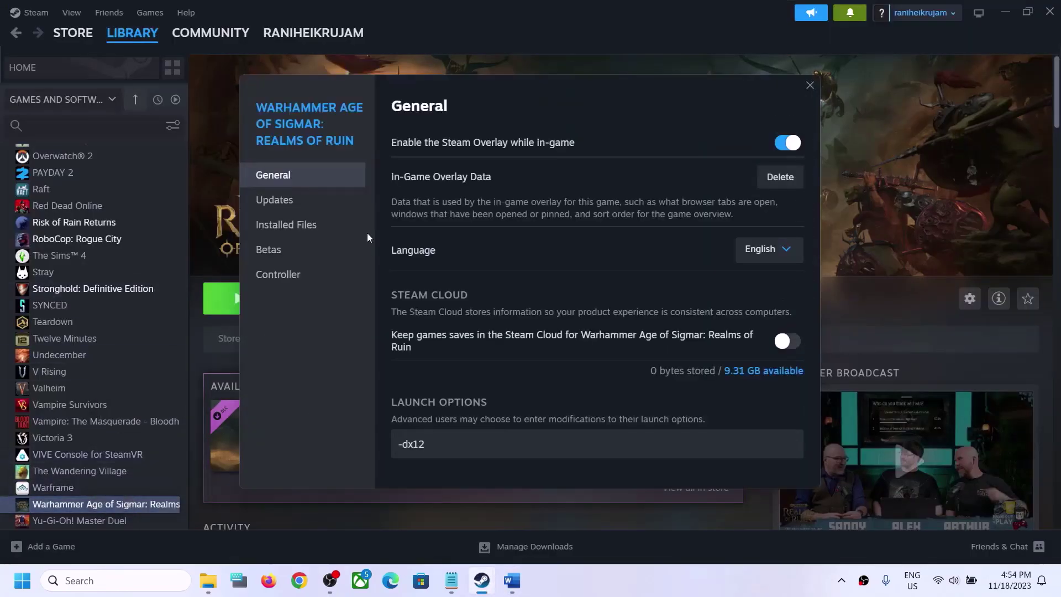
pyautogui.click(300, 230)
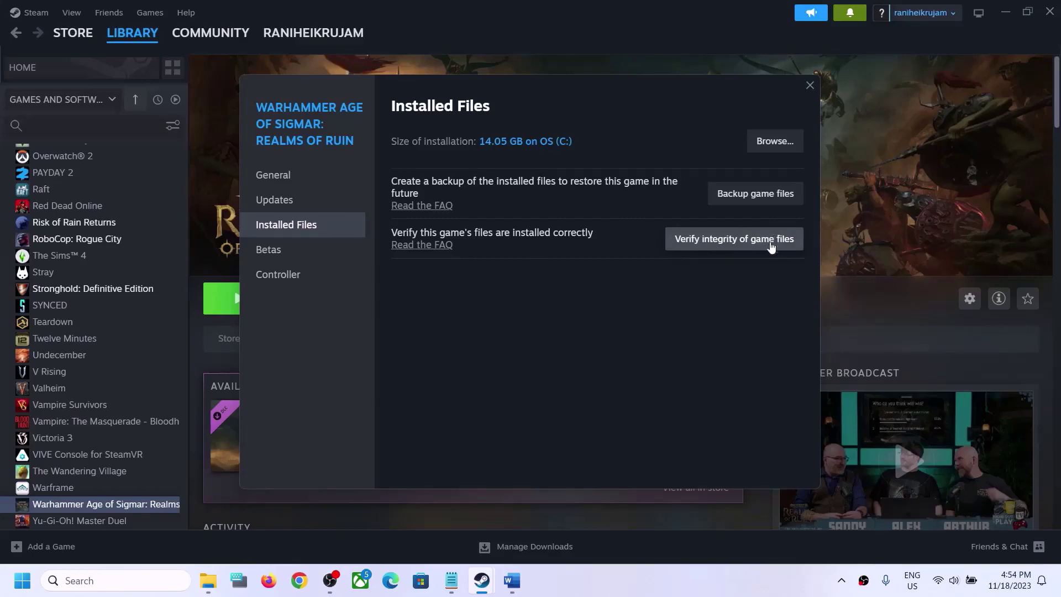
pyautogui.click(810, 85)
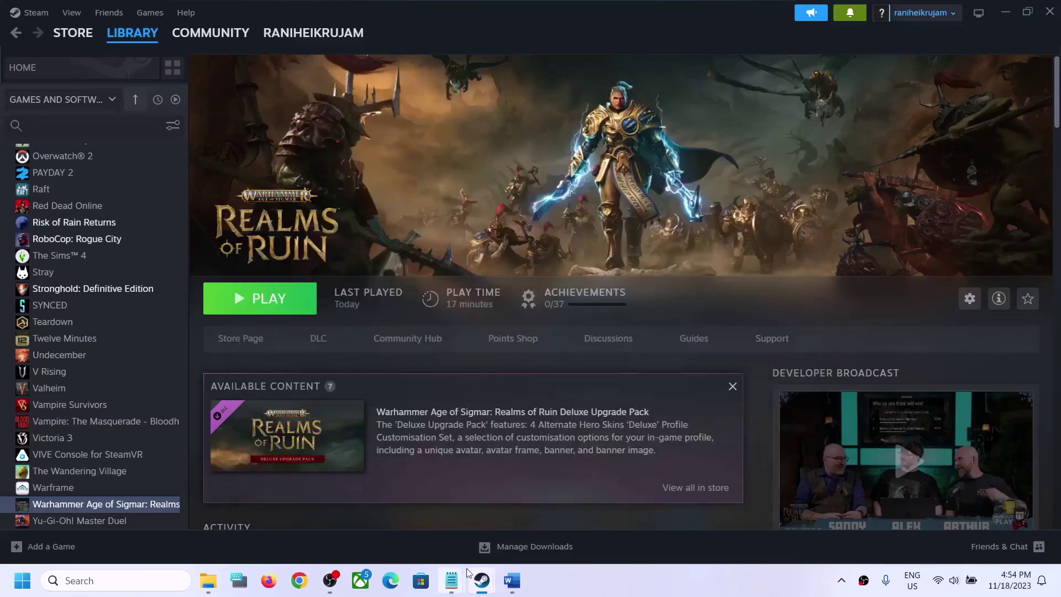
# - Switch to the Word notes, highlight the Step 3 text about -dx11 or -dx12 launch options, and minimize the document
pyautogui.click(511, 580)
pyautogui.scroll(-2, 354, 394)
pyautogui.scroll(-1, 354, 394)
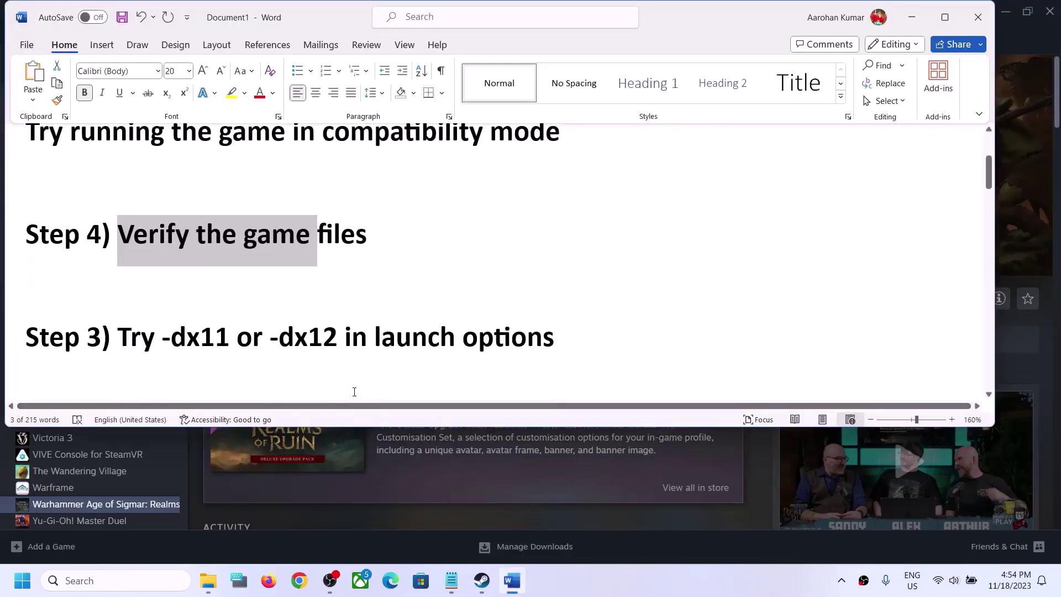
pyautogui.moveTo(182, 334); pyautogui.dragTo(461, 338)
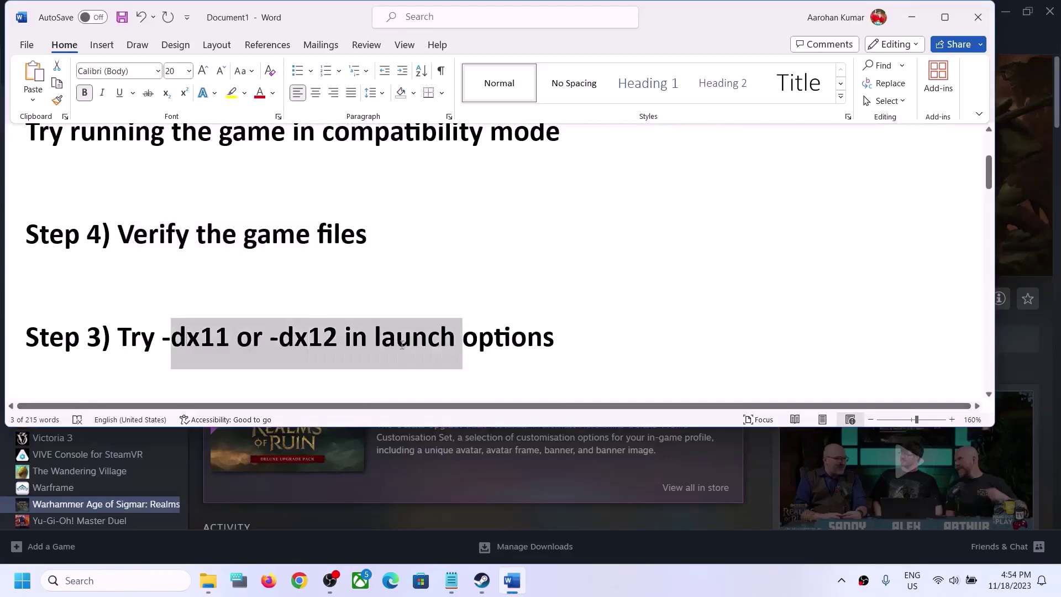
pyautogui.click(912, 20)
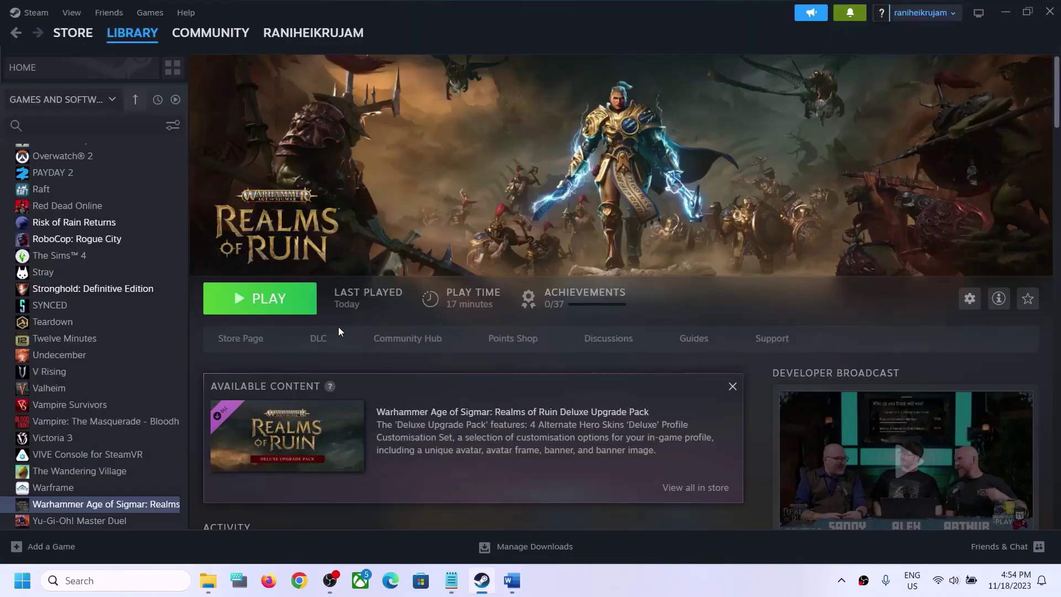
# - Set the launch options of Warhammer Age of Sigmar: Realms of Ruin to -dx11 and close its properties
pyautogui.rightClick(62, 503)
pyautogui.click(90, 490)
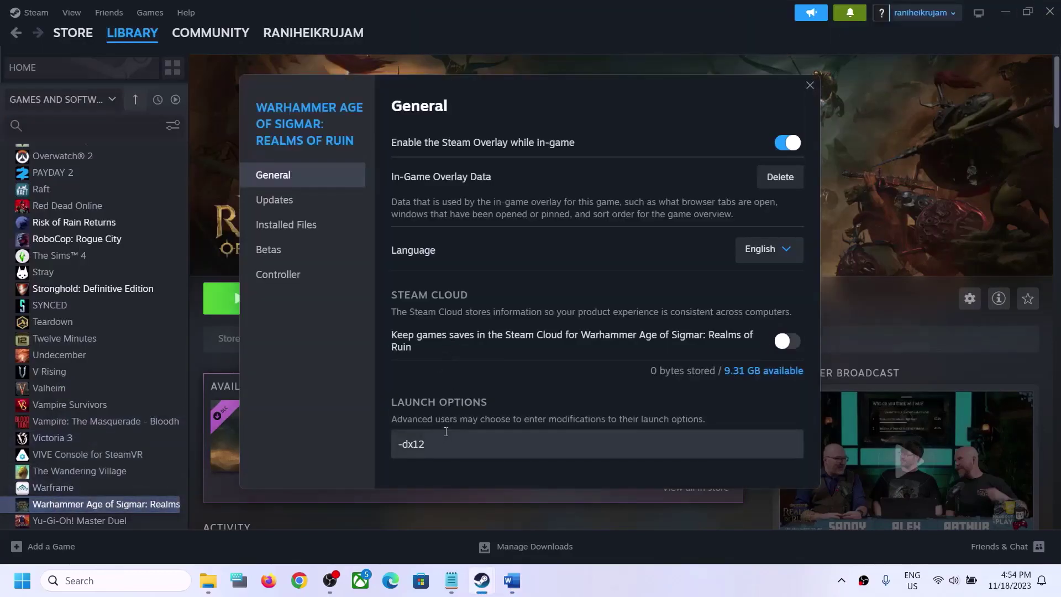
pyautogui.moveTo(445, 444); pyautogui.dragTo(336, 444)
pyautogui.write('-')
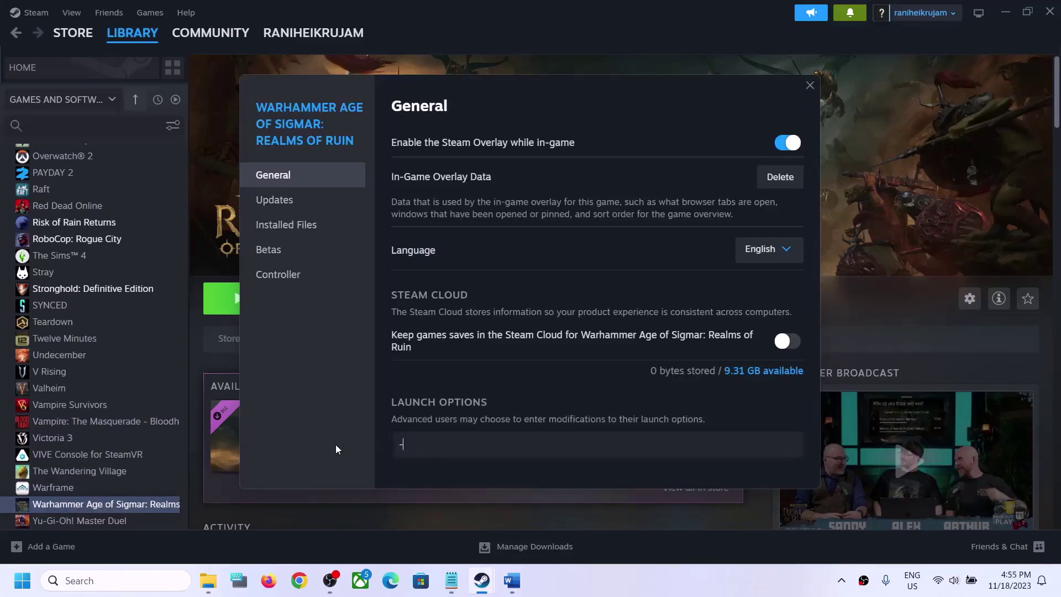
pyautogui.write('dx11')
pyautogui.click(809, 85)
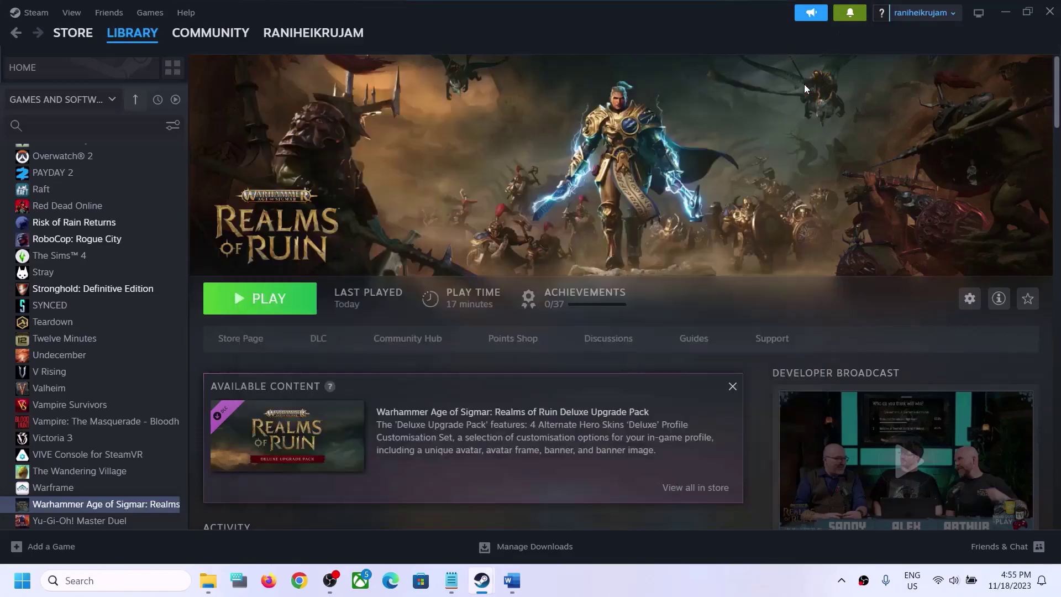
# - Change the launch options of Warhammer Age of Sigmar: Realms of Ruin to -dx12 and close its properties
pyautogui.rightClick(116, 504)
pyautogui.click(135, 492)
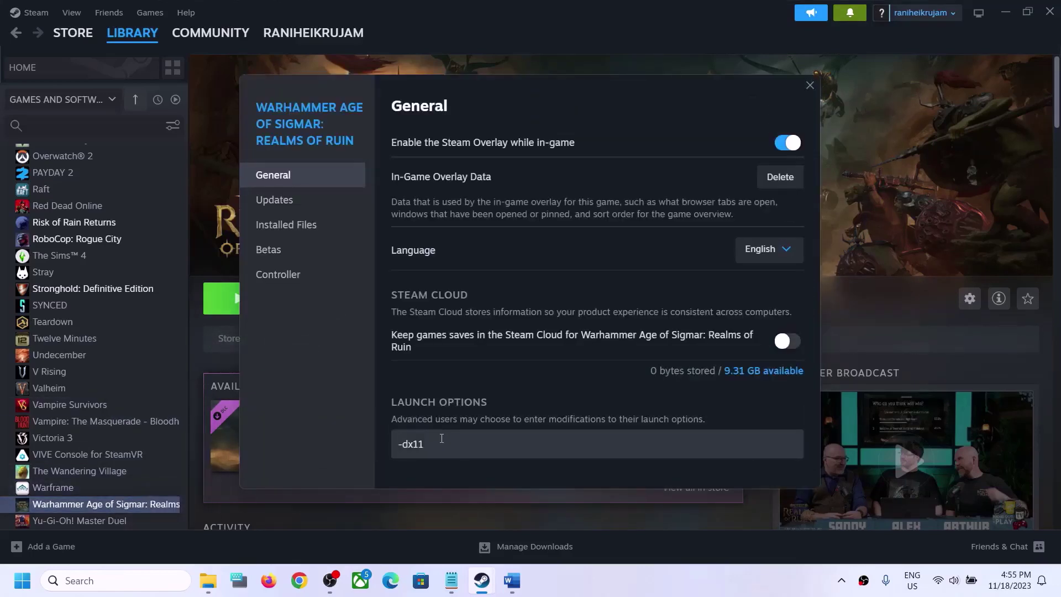
pyautogui.moveTo(437, 444); pyautogui.dragTo(354, 446)
pyautogui.write('-dx12')
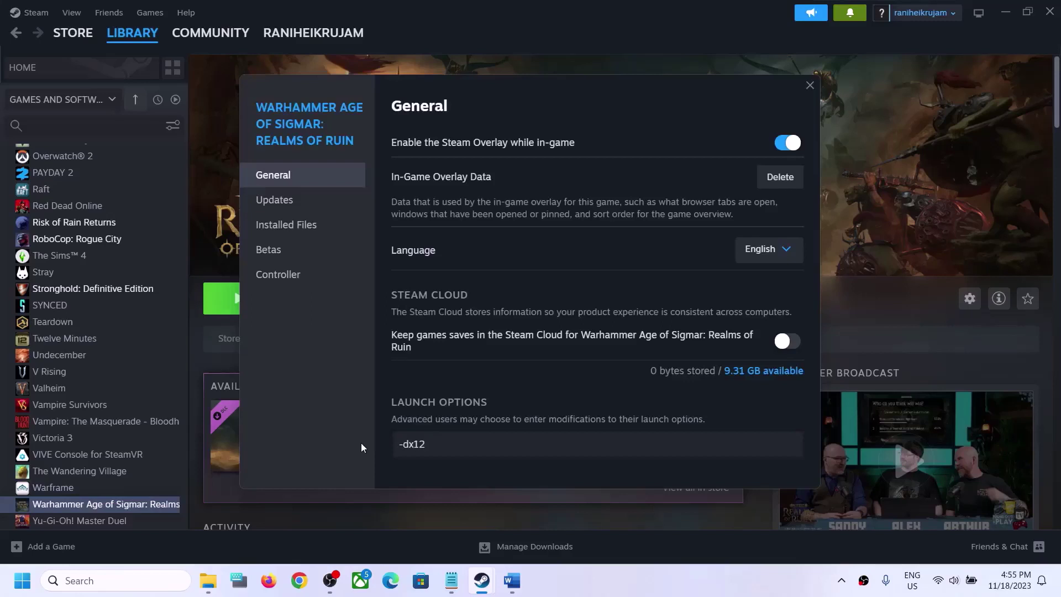
pyautogui.click(453, 379)
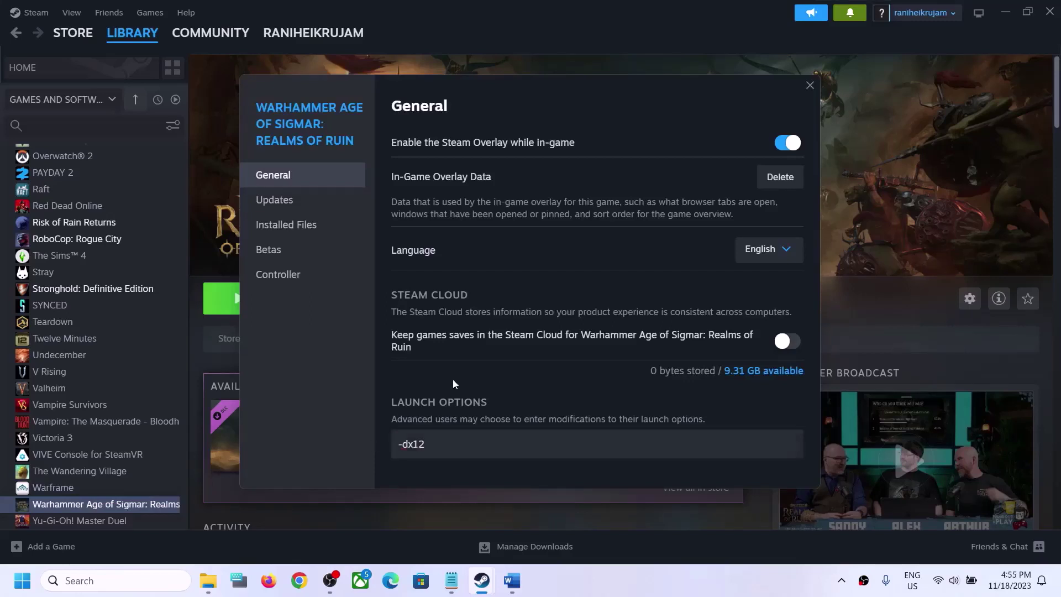
pyautogui.click(810, 85)
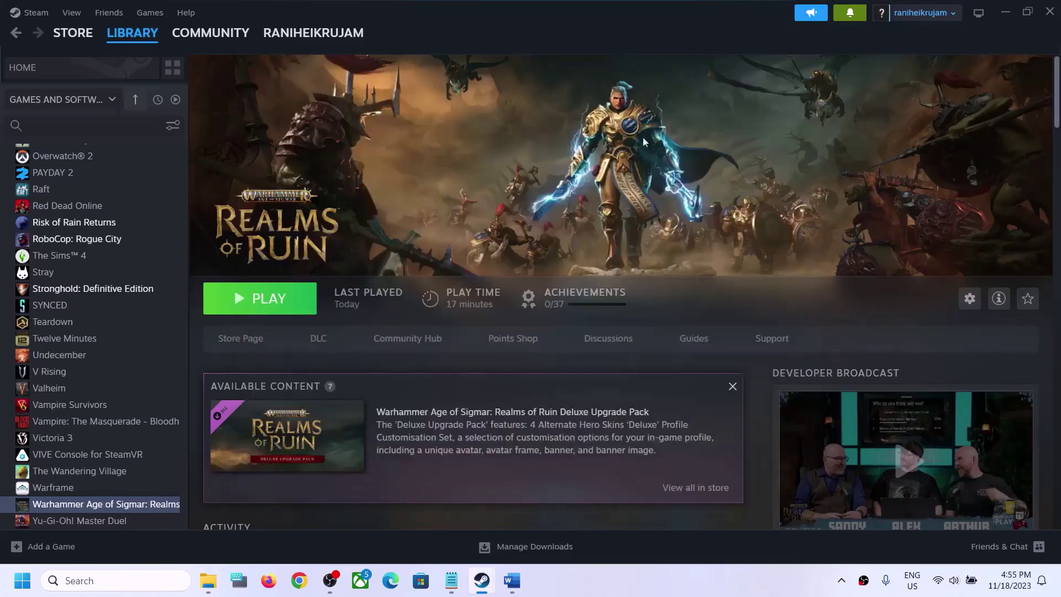
# - Clear the launch options of Warhammer Age of Sigmar: Realms of Ruin and close its properties
pyautogui.rightClick(124, 505)
pyautogui.click(164, 490)
pyautogui.moveTo(436, 444); pyautogui.dragTo(308, 451)
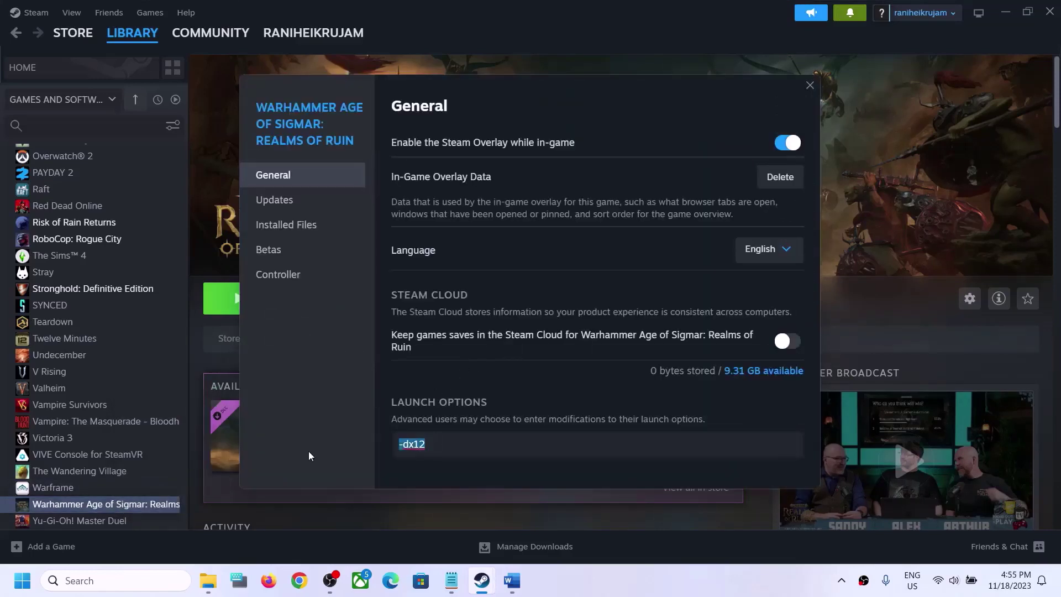
pyautogui.press('BackSpace')
pyautogui.click(808, 86)
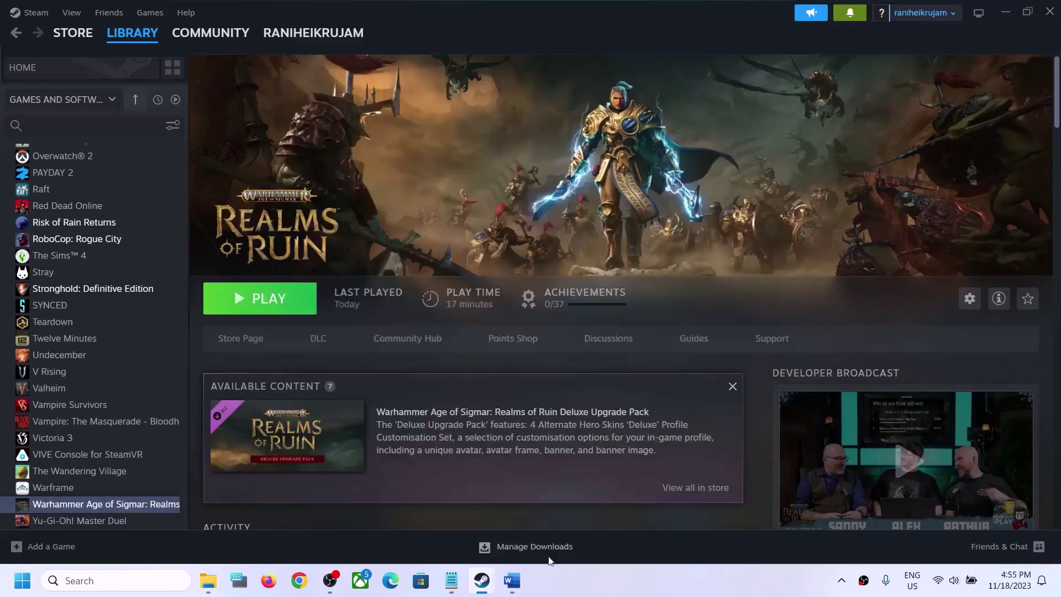
# - Switch to the Word notes, highlight "Allow the game exe file to your antivirus program" in Step 4, and minimize the document
pyautogui.click(512, 581)
pyautogui.scroll(-1, 368, 308)
pyautogui.scroll(-2, 368, 308)
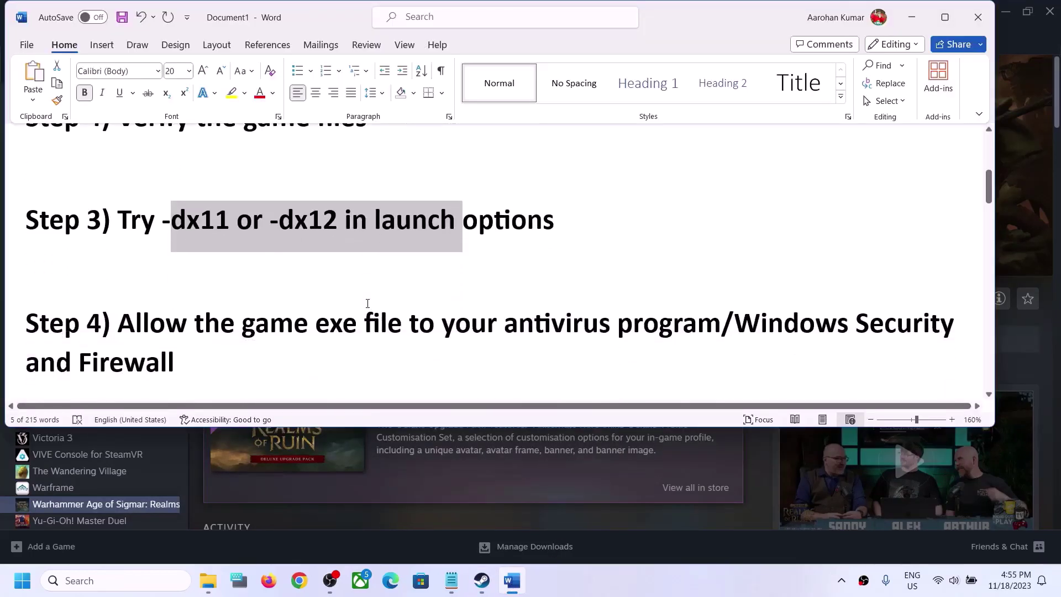
pyautogui.moveTo(137, 302); pyautogui.dragTo(718, 302)
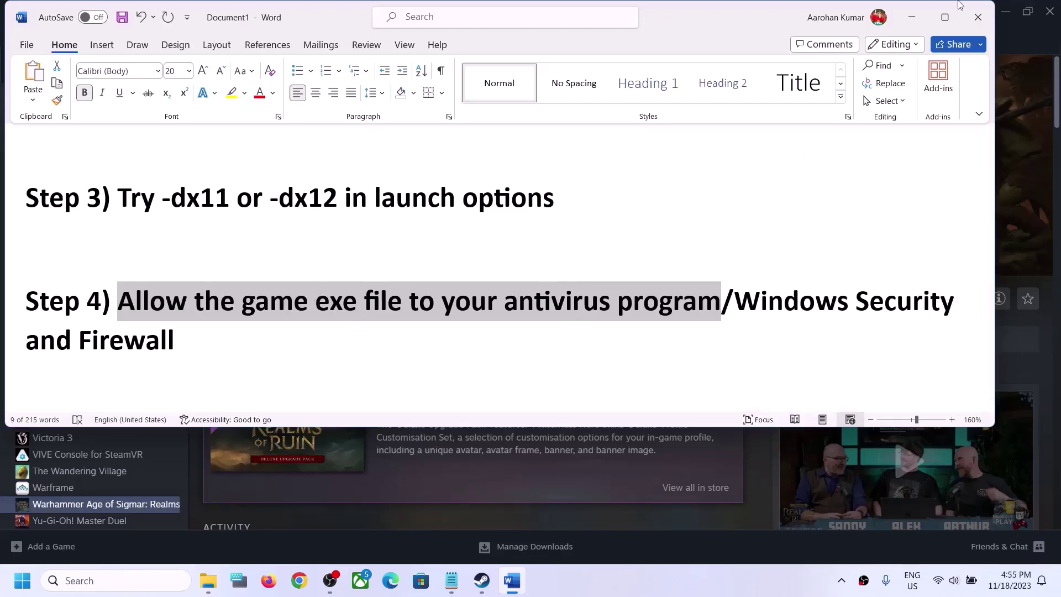
pyautogui.click(913, 12)
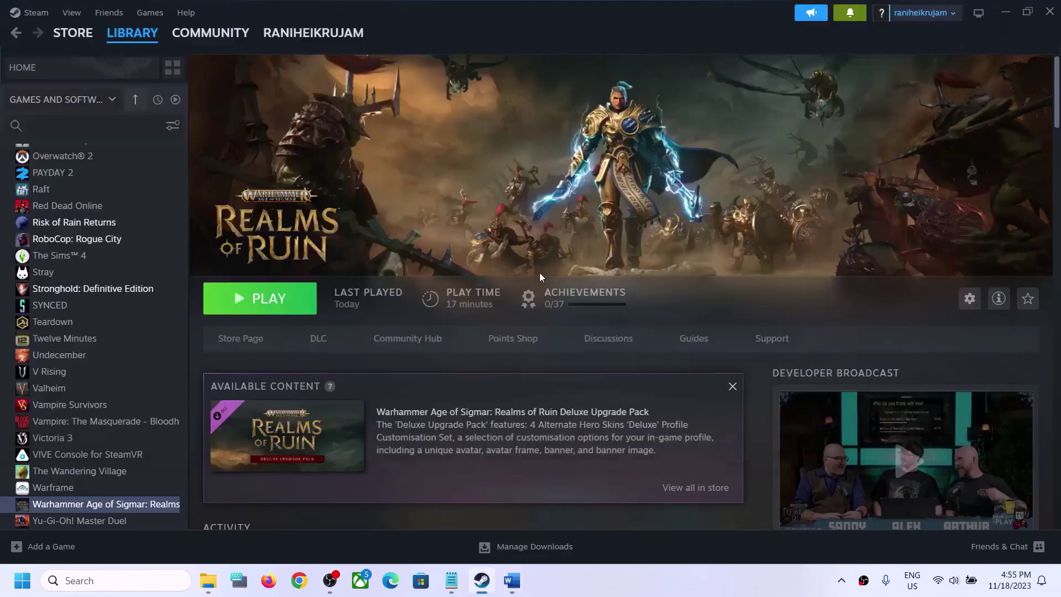
# - Switch to Windows Settings and open Virus & threat protection from the Windows Security page under Privacy & security
pyautogui.click(23, 580)
pyautogui.click(263, 231)
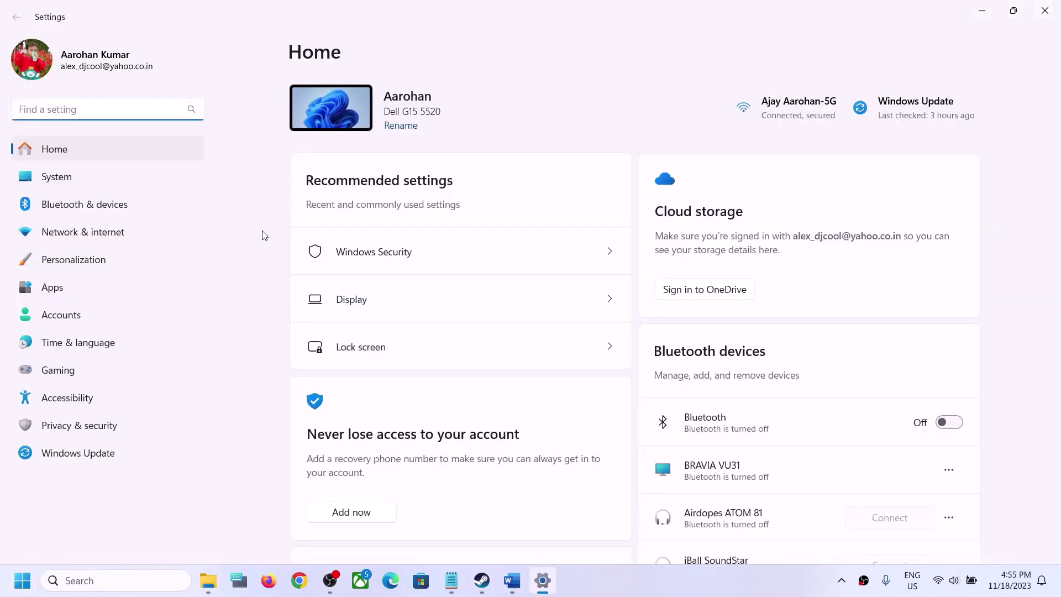
pyautogui.click(77, 436)
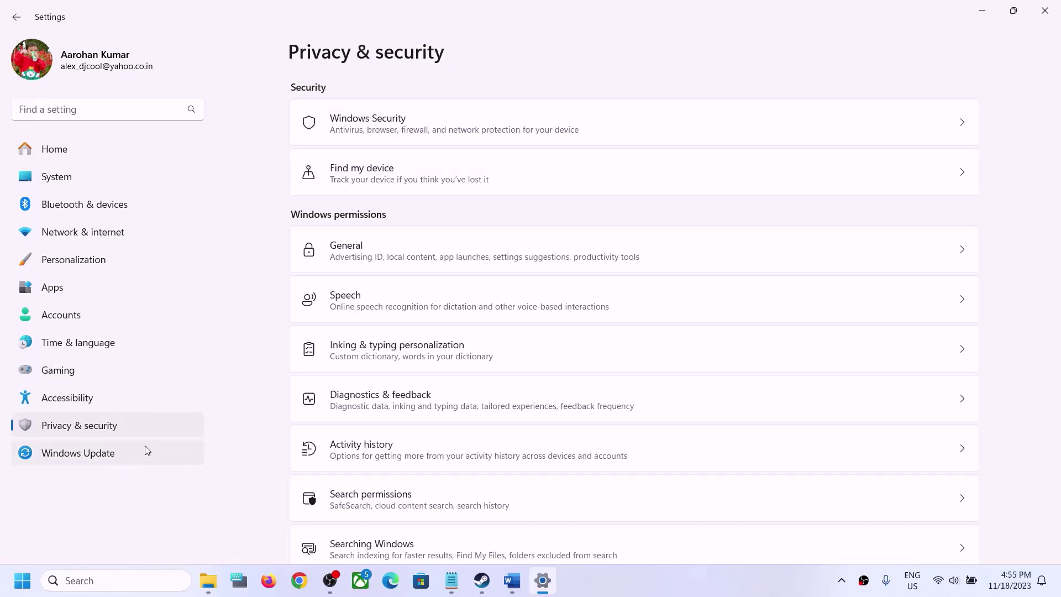
pyautogui.click(369, 129)
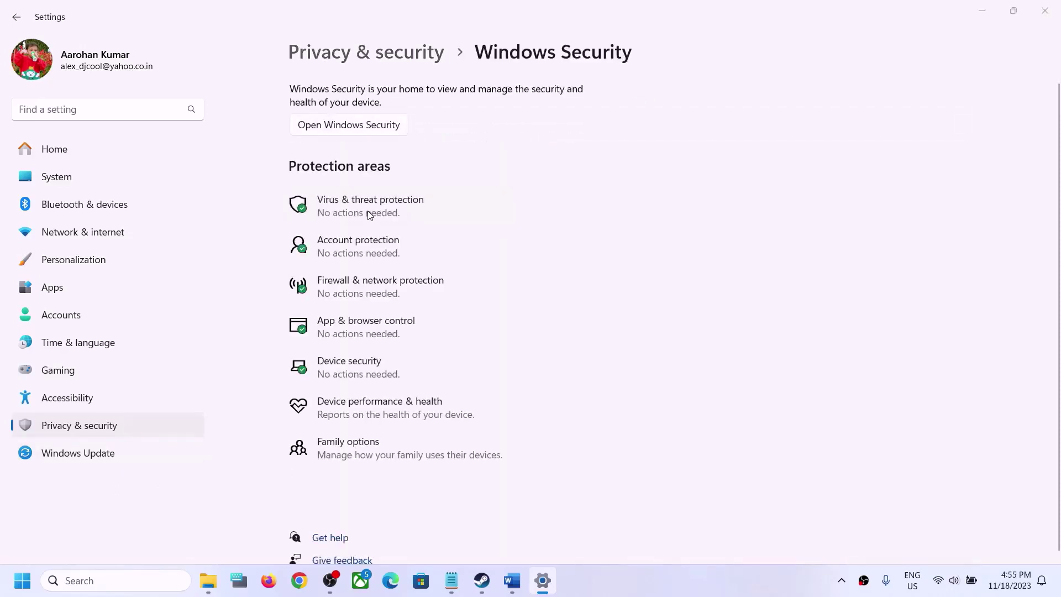
pyautogui.click(368, 211)
# - Open the apps allowed through Controlled folder access under Ransomware protection and start adding an allowed app by browsing all apps
pyautogui.scroll(-3, 400, 359)
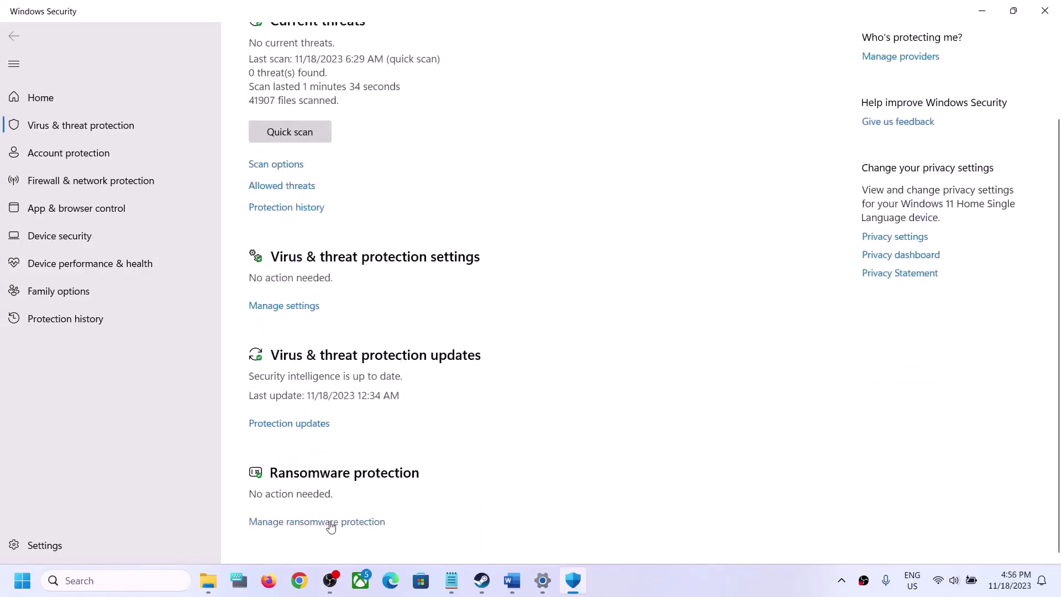
pyautogui.click(331, 525)
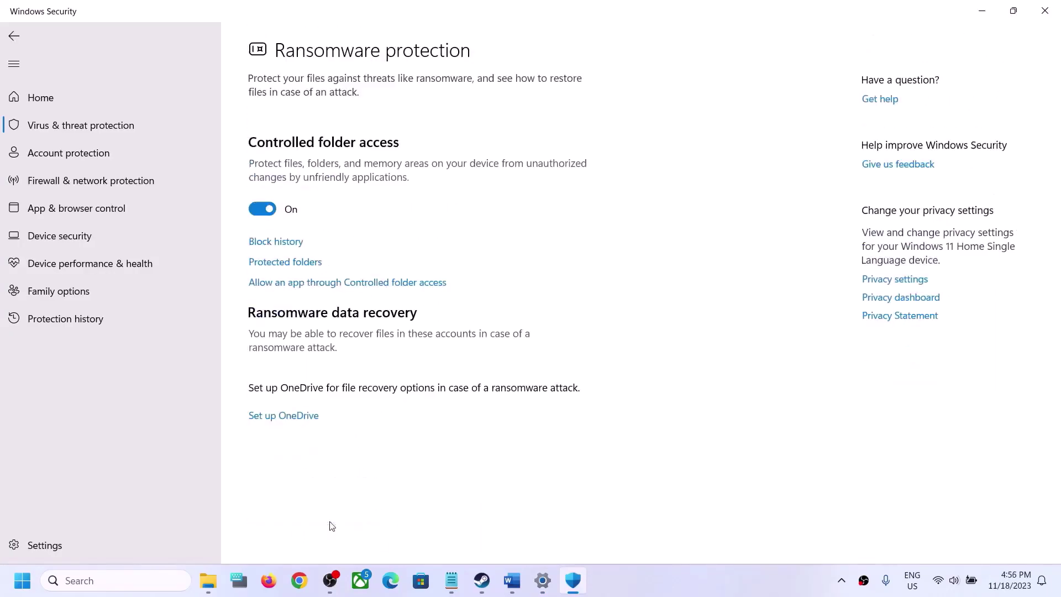
pyautogui.click(362, 283)
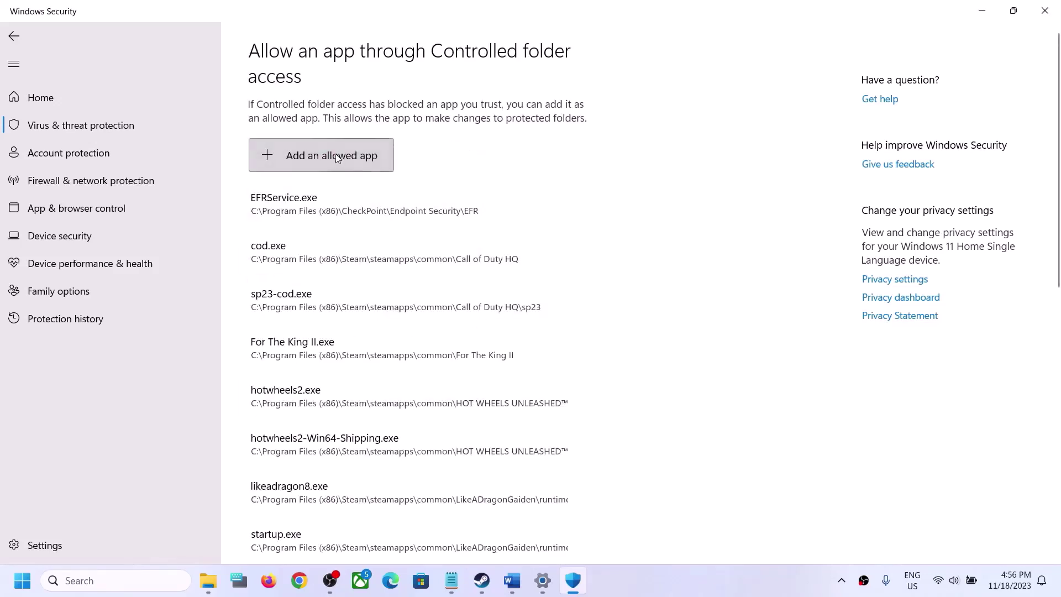
pyautogui.click(327, 158)
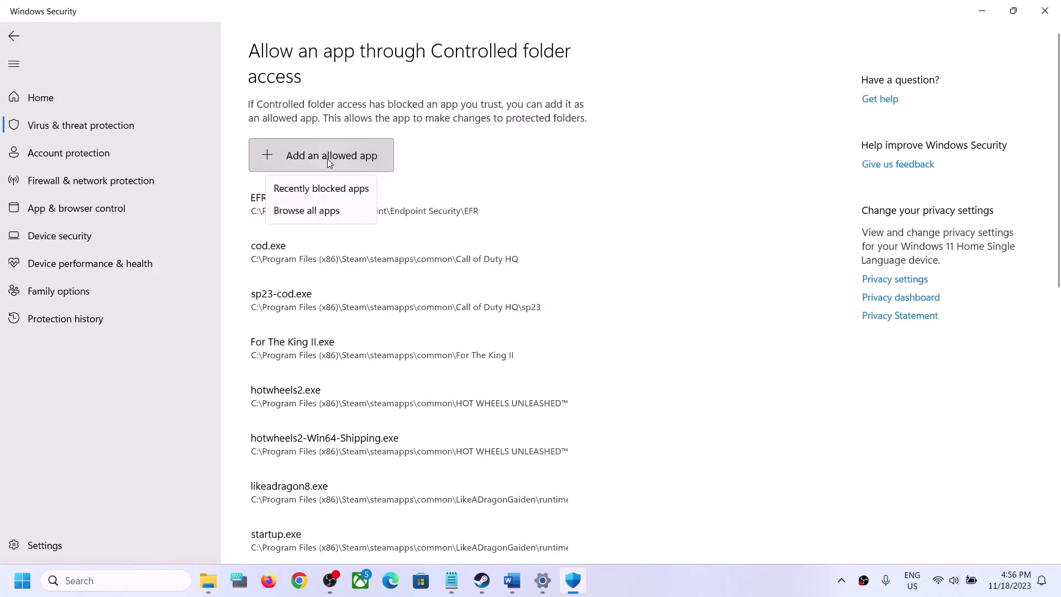
pyautogui.click(320, 211)
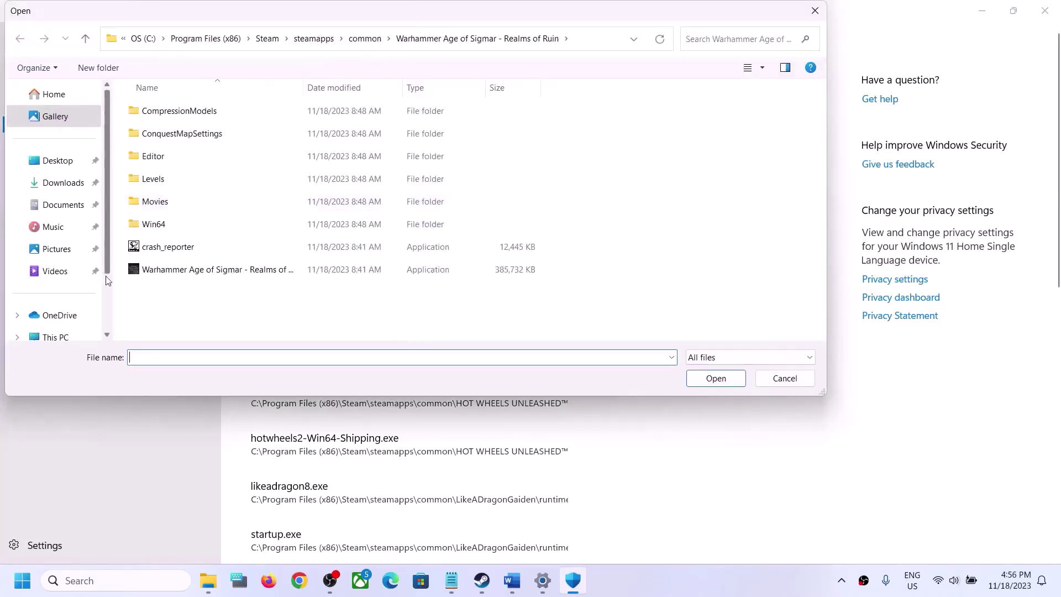
# - Browse from This PC to the Steam folder in C:\Program Files (x86)
pyautogui.scroll(-2, 62, 310)
pyautogui.click(58, 244)
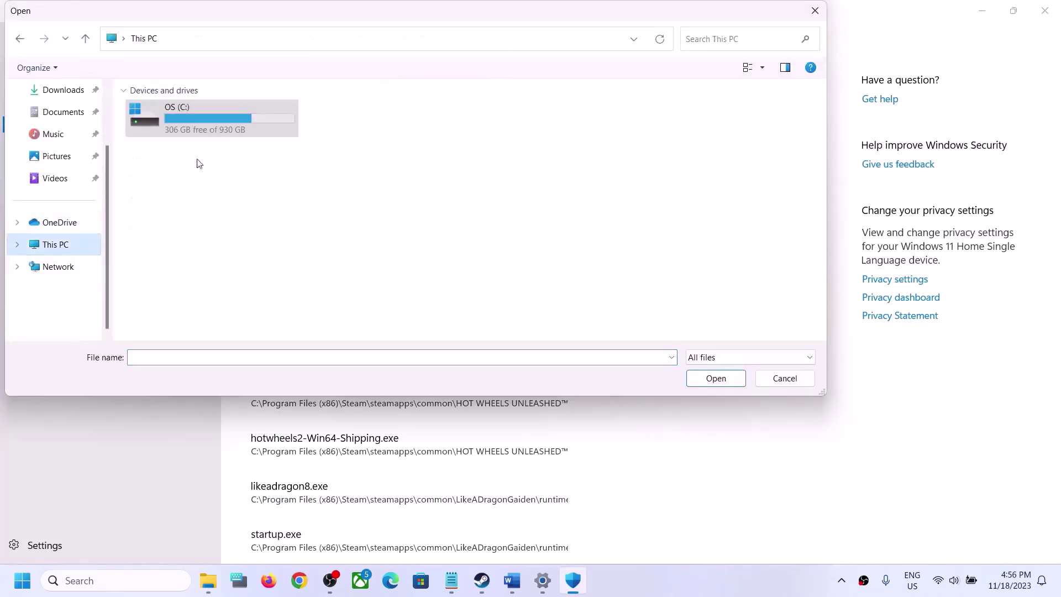
pyautogui.doubleClick(214, 139)
pyautogui.scroll(-2, 184, 244)
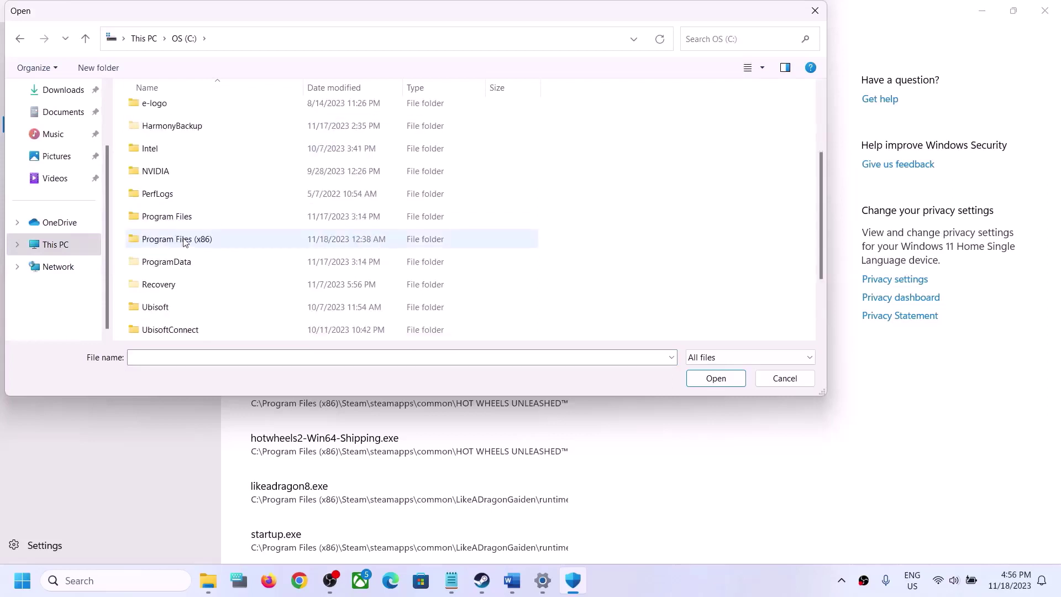
pyautogui.click(186, 242)
pyautogui.doubleClick(185, 239)
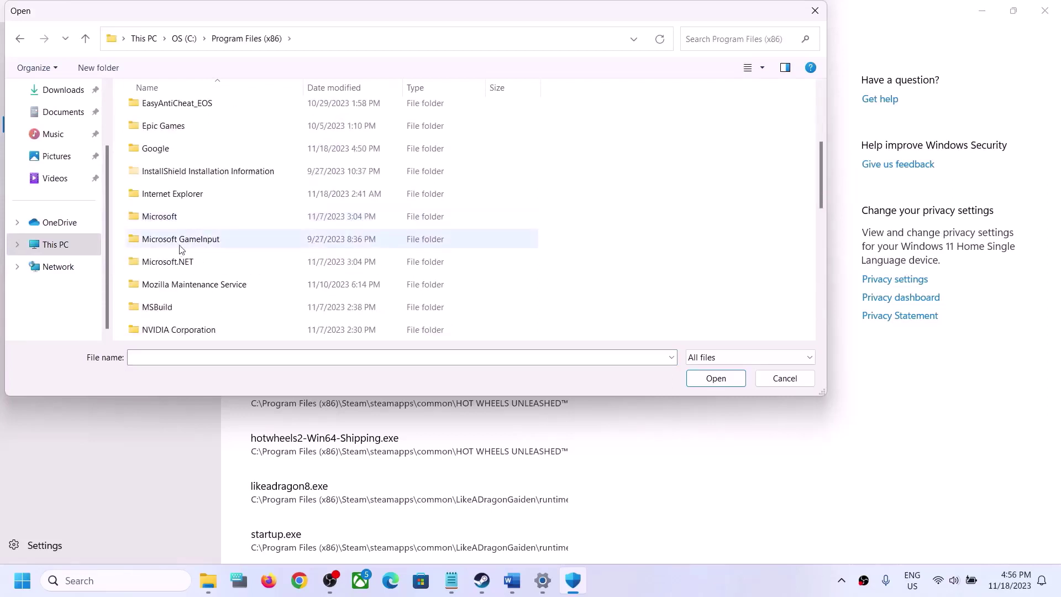
pyautogui.scroll(-2, 181, 244)
pyautogui.scroll(-2, 205, 221)
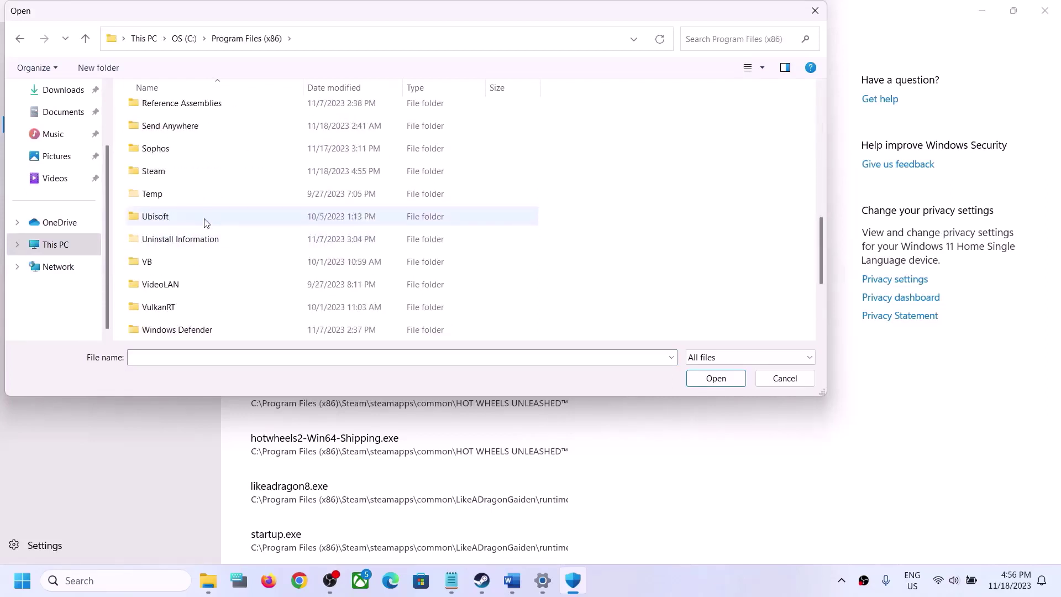
pyautogui.doubleClick(182, 171)
# - Open steamapps, common, Warhammer Age of Sigmar - Realms of Ruin and add the game's application as an allowed app
pyautogui.scroll(-5, 183, 175)
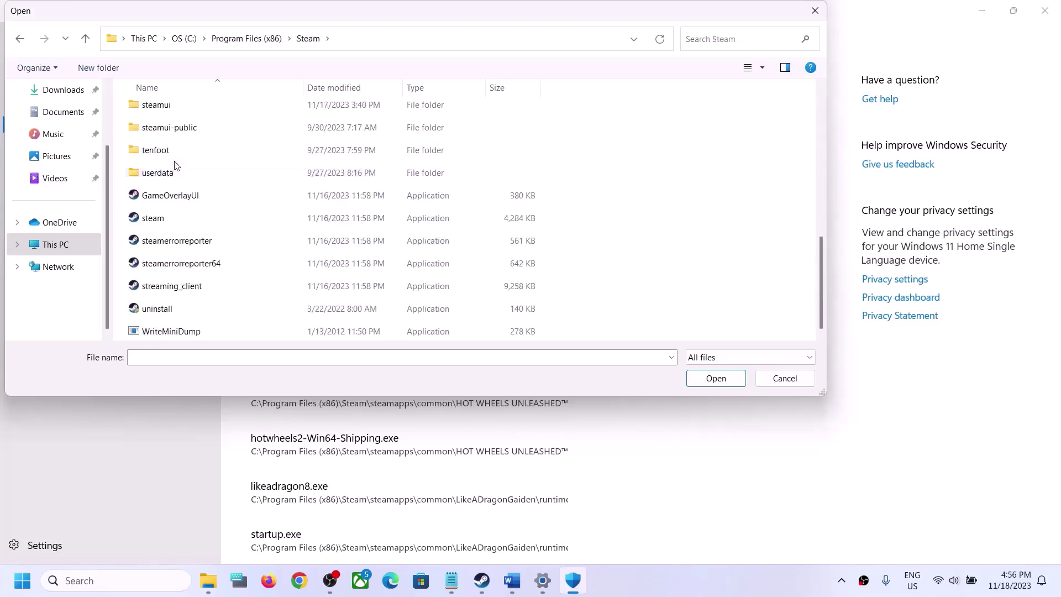
pyautogui.doubleClick(185, 134)
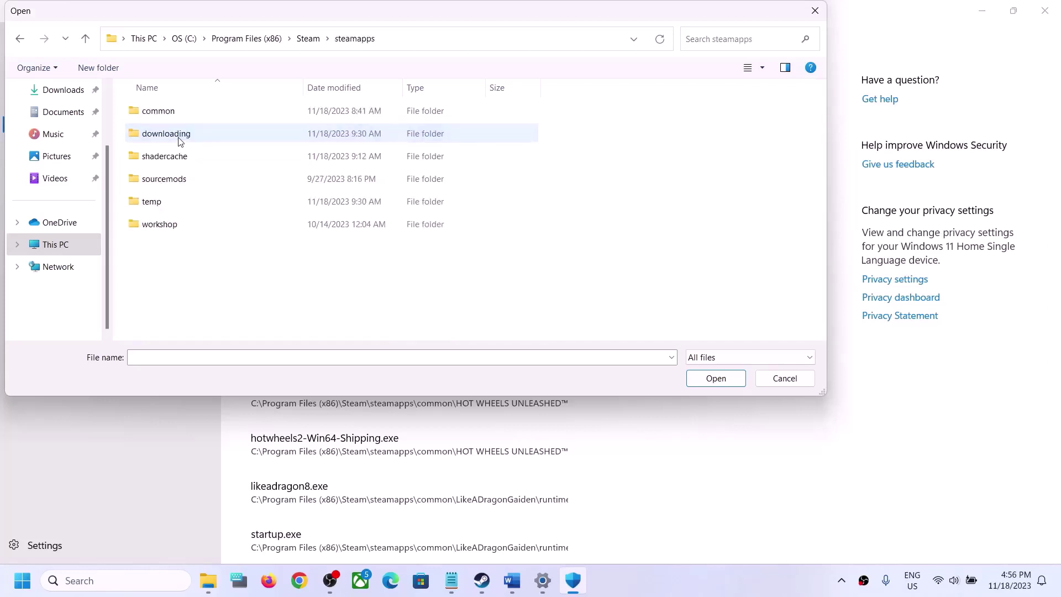
pyautogui.doubleClick(179, 110)
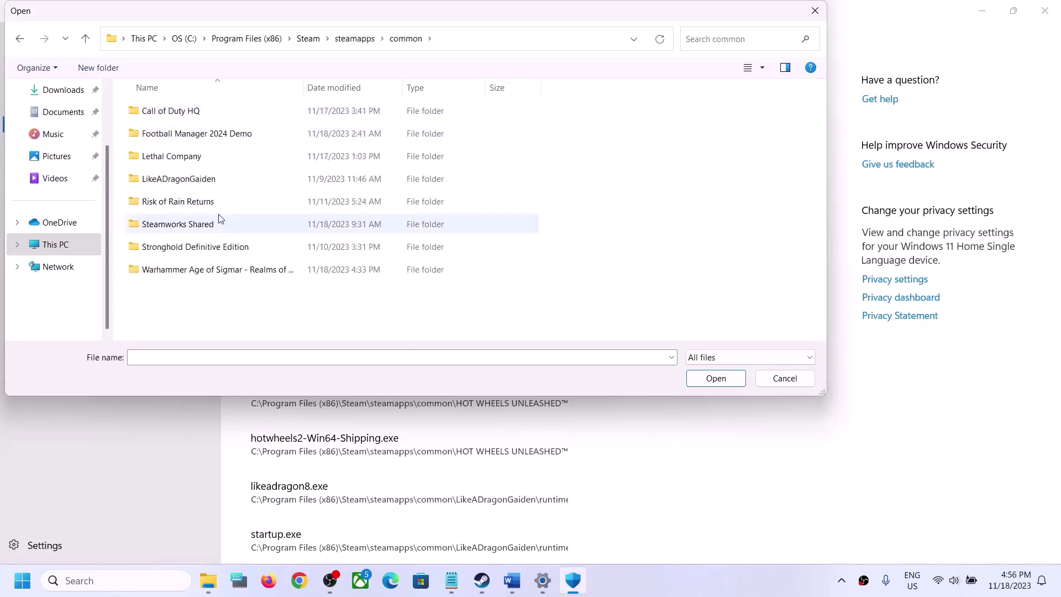
pyautogui.click(214, 275)
pyautogui.doubleClick(222, 274)
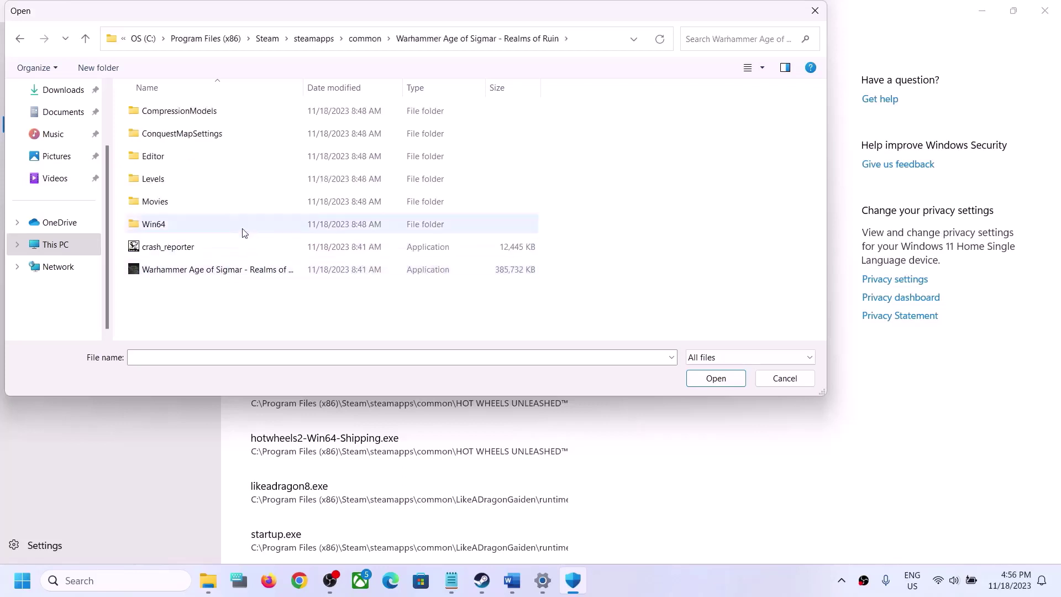
pyautogui.click(182, 274)
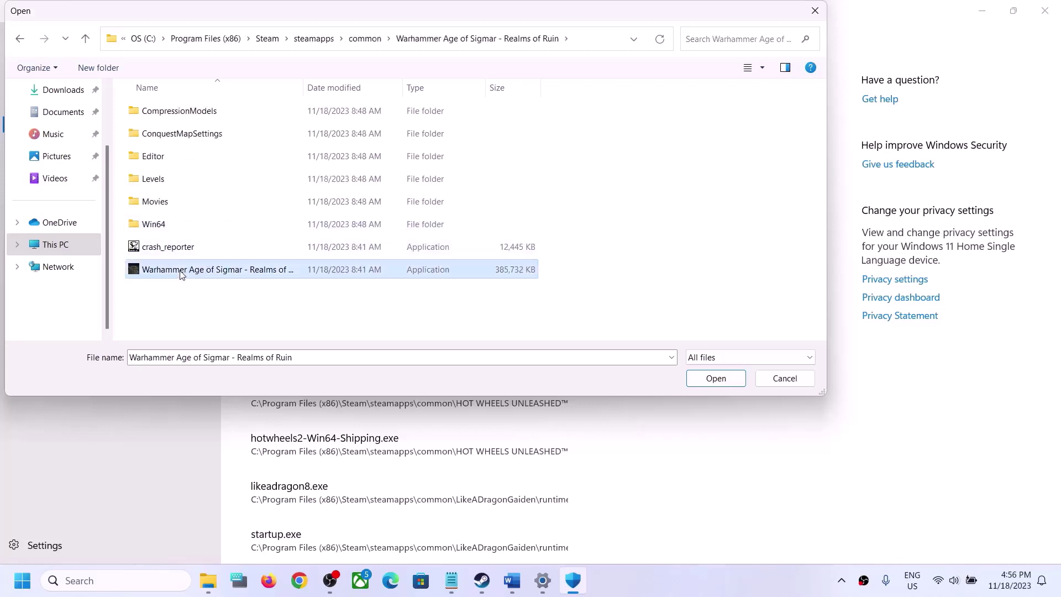
pyautogui.click(714, 381)
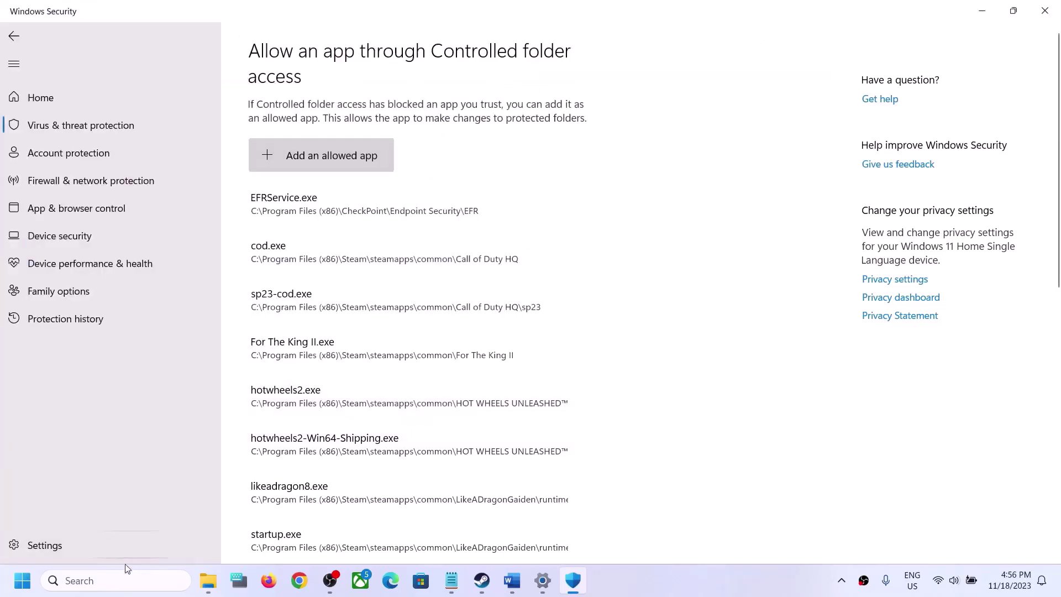
# - Switch to Control Panel and open the apps allowed through Windows Defender Firewall under System and Security
pyautogui.click(104, 587)
pyautogui.write('control Panel')
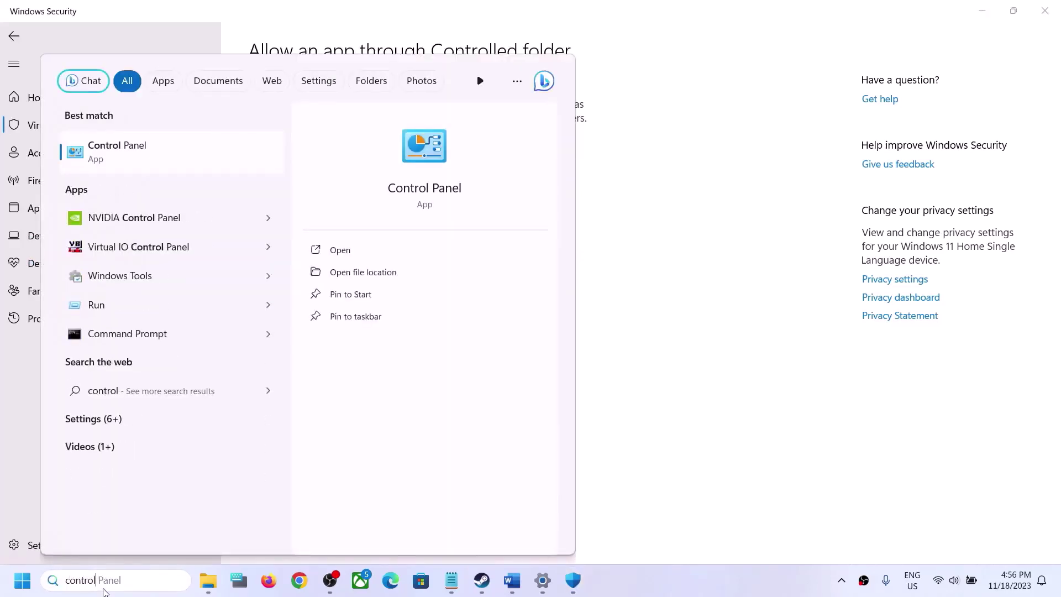
pyautogui.click(141, 145)
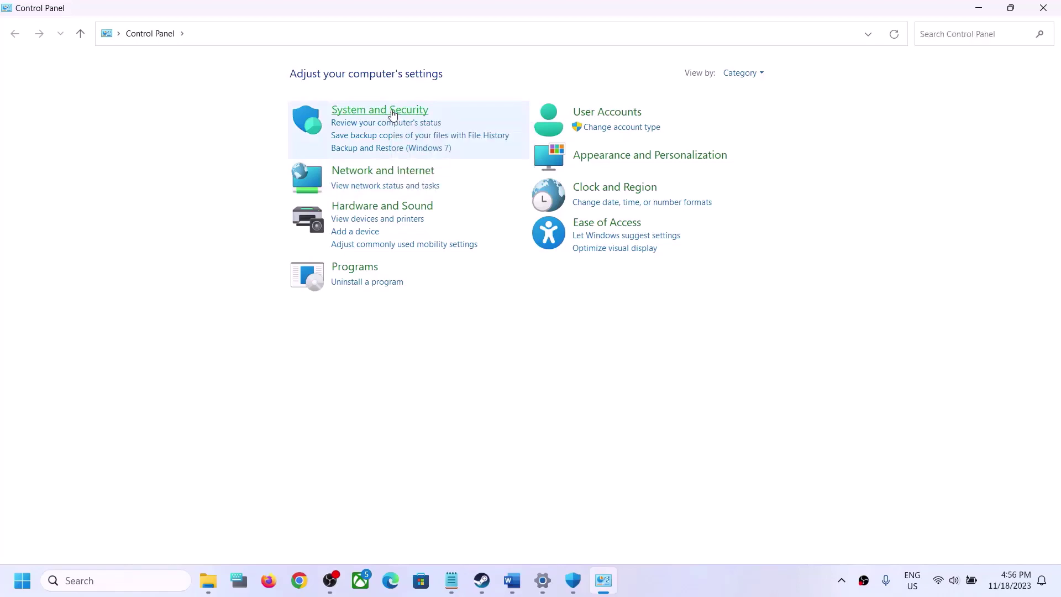
pyautogui.click(393, 115)
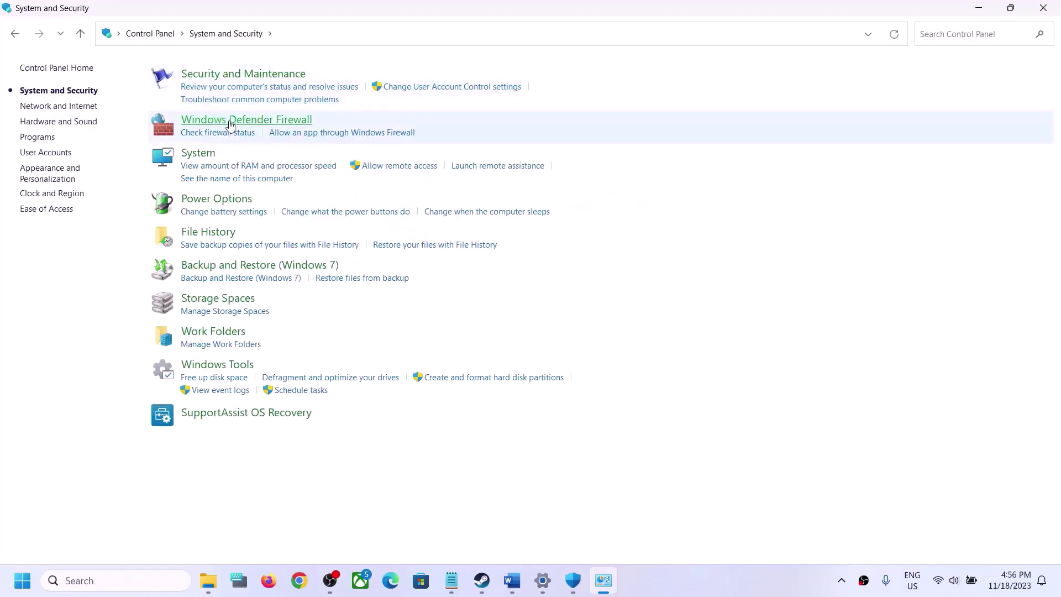
pyautogui.click(231, 125)
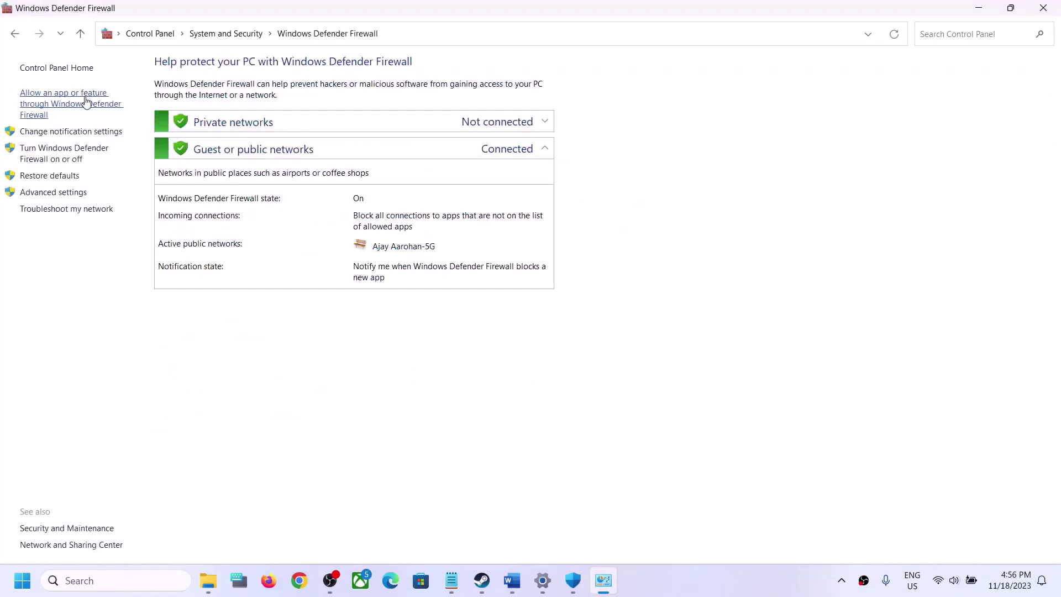
pyautogui.click(86, 101)
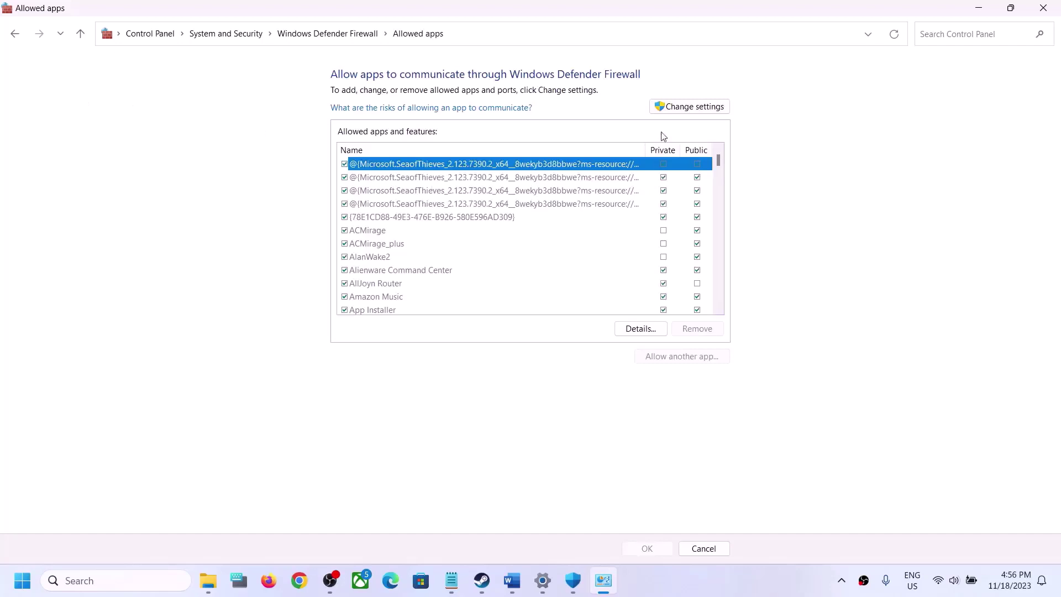
# - Unlock the allowed apps settings and try to add the Warhammer Age of Sigmar - Realms of Ruin application to the firewall list
pyautogui.click(691, 107)
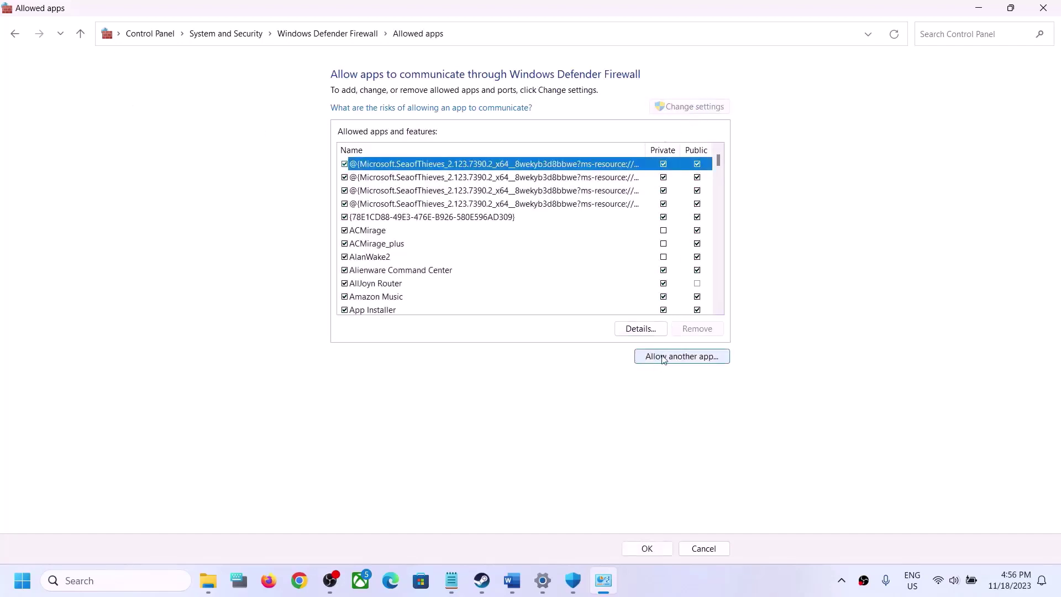
pyautogui.click(663, 358)
pyautogui.click(624, 354)
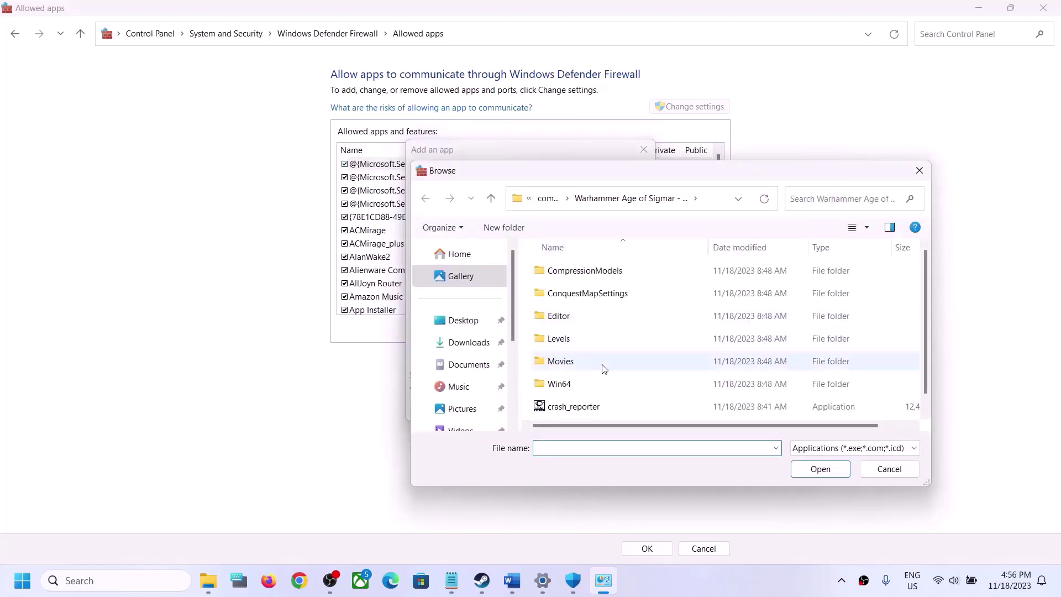
pyautogui.scroll(-1, 604, 369)
pyautogui.click(604, 411)
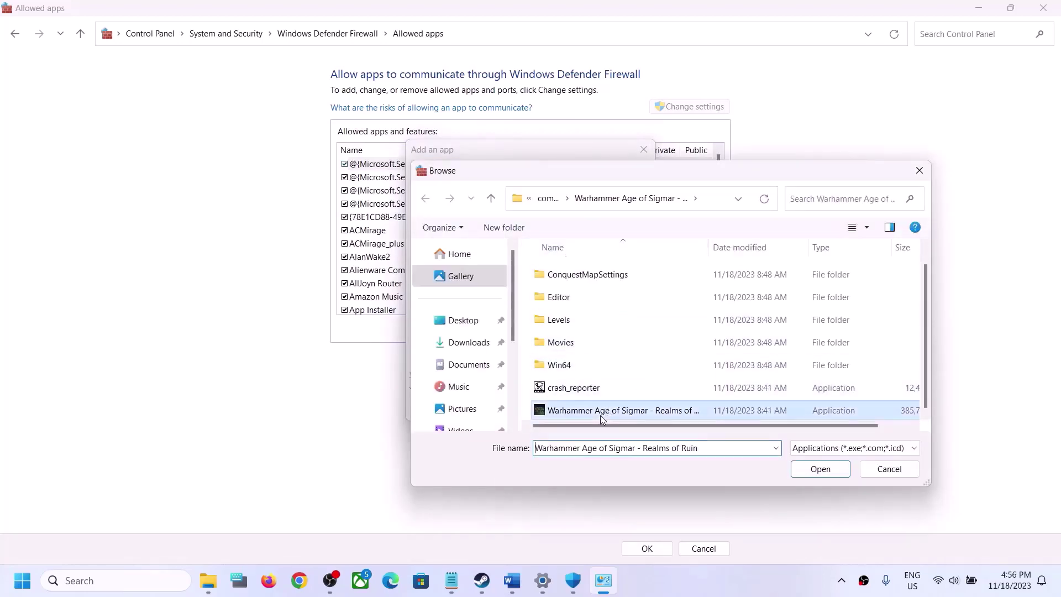
pyautogui.click(820, 469)
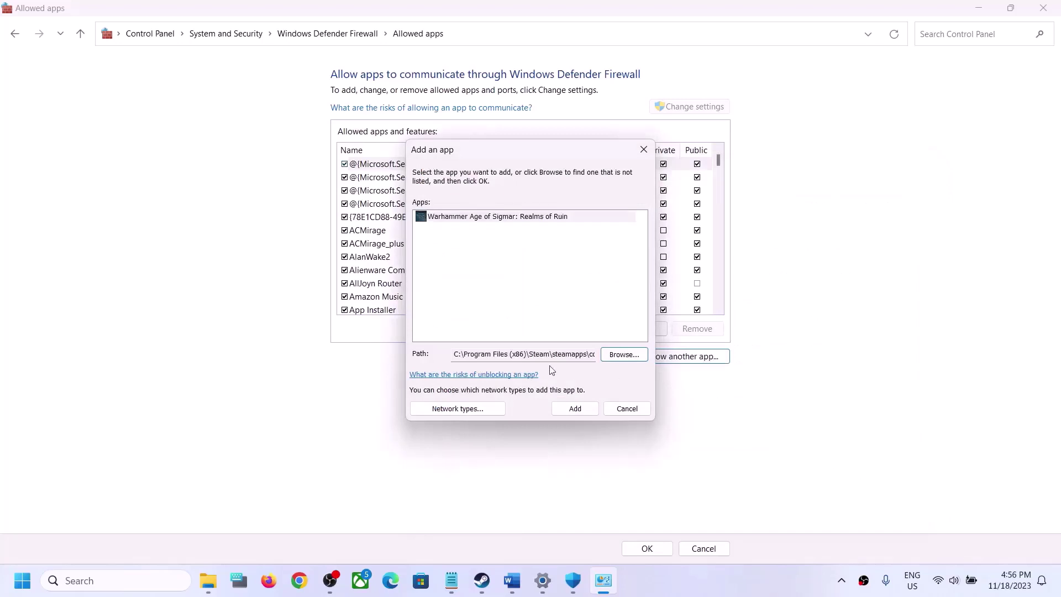
pyautogui.click(575, 409)
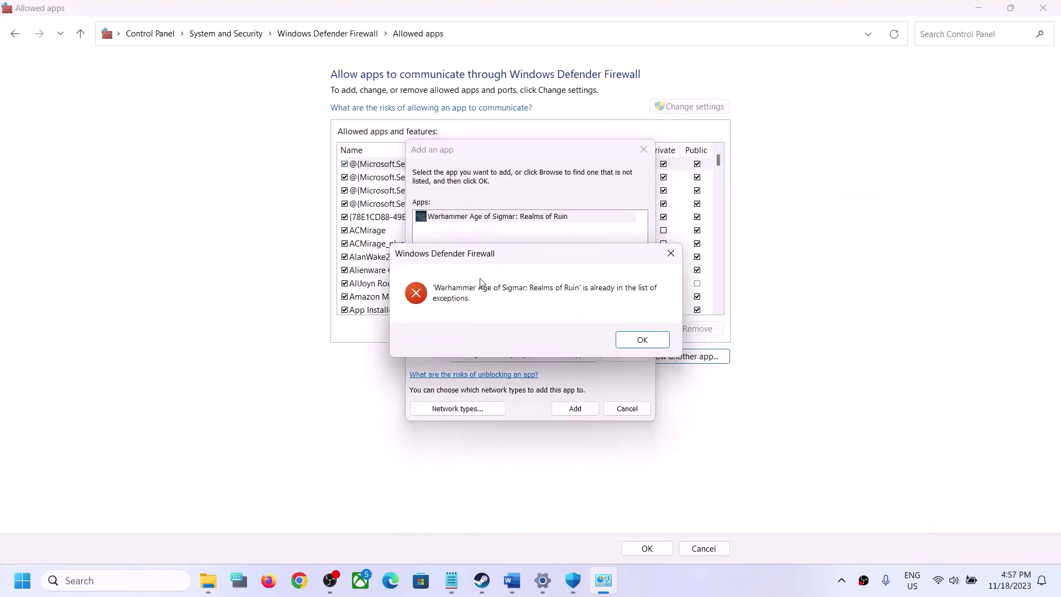
pyautogui.click(634, 342)
pyautogui.click(626, 409)
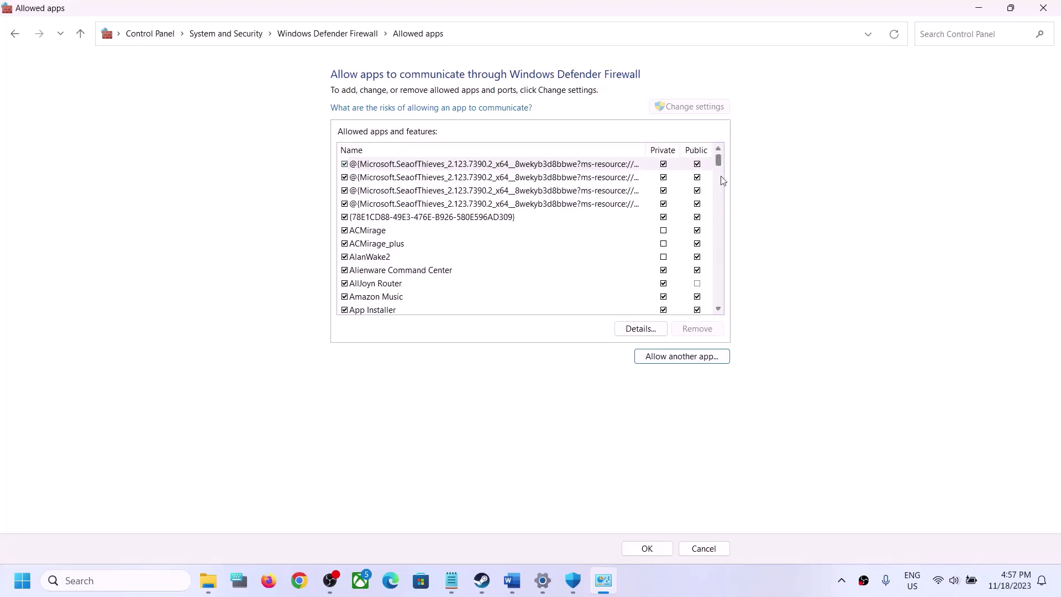
# - Find and select Warhammer Age of Sigmar: Realms of Ruin among the firewall's allowed apps and confirm the list
pyautogui.moveTo(719, 158); pyautogui.dragTo(726, 314)
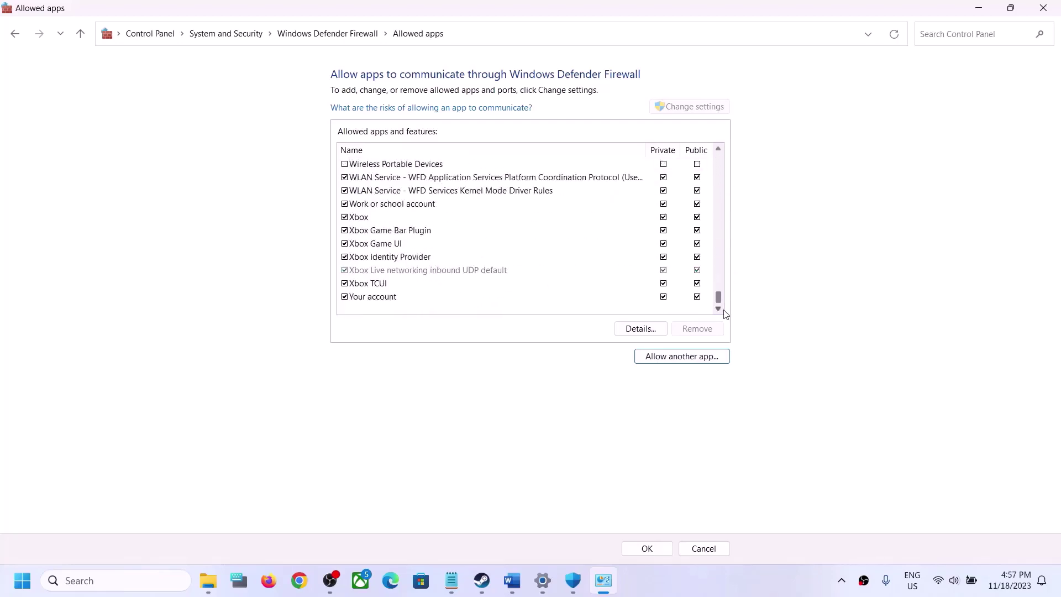
pyautogui.click(719, 150)
pyautogui.click(719, 150)
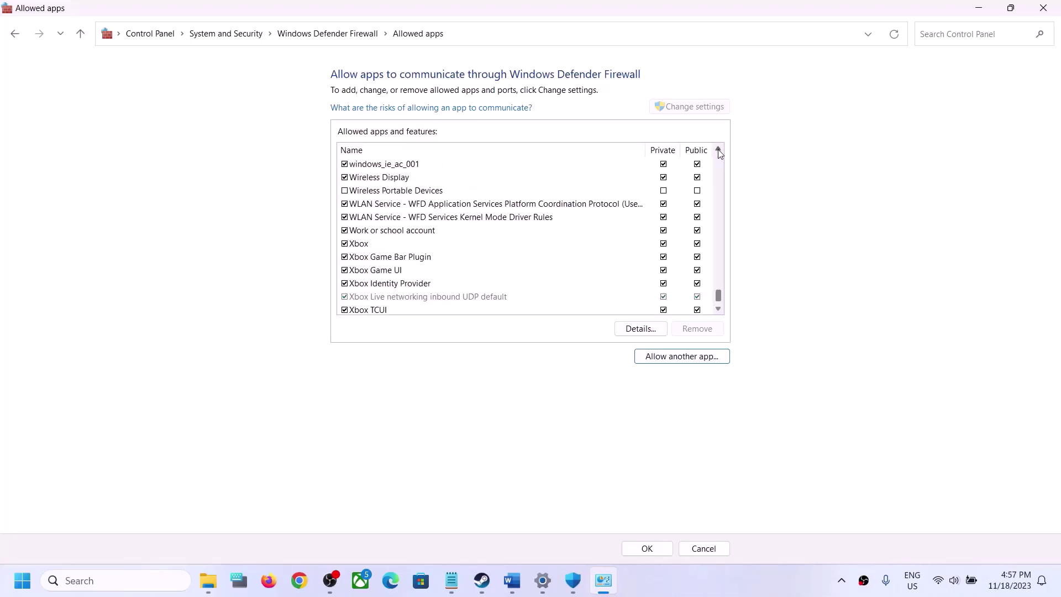
pyautogui.click(719, 151)
pyautogui.click(719, 150)
pyautogui.click(719, 150)
pyautogui.click(718, 150)
pyautogui.click(719, 151)
pyautogui.click(718, 150)
pyautogui.click(718, 150)
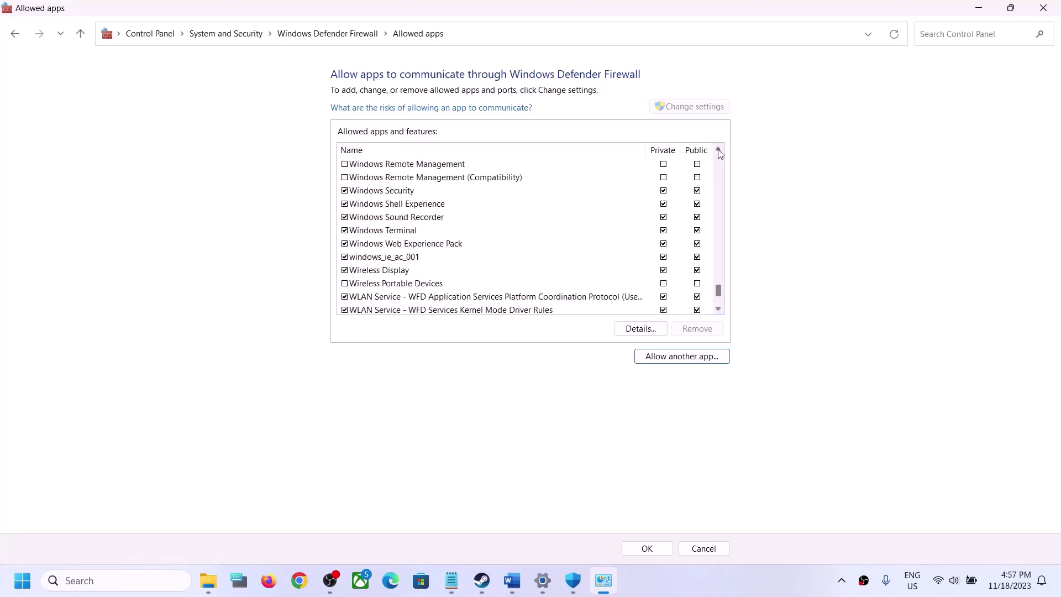
pyautogui.click(718, 150)
pyautogui.click(718, 150)
pyautogui.click(719, 150)
pyautogui.click(718, 151)
pyautogui.doubleClick(718, 150)
pyautogui.moveTo(719, 150); pyautogui.dragTo(718, 150)
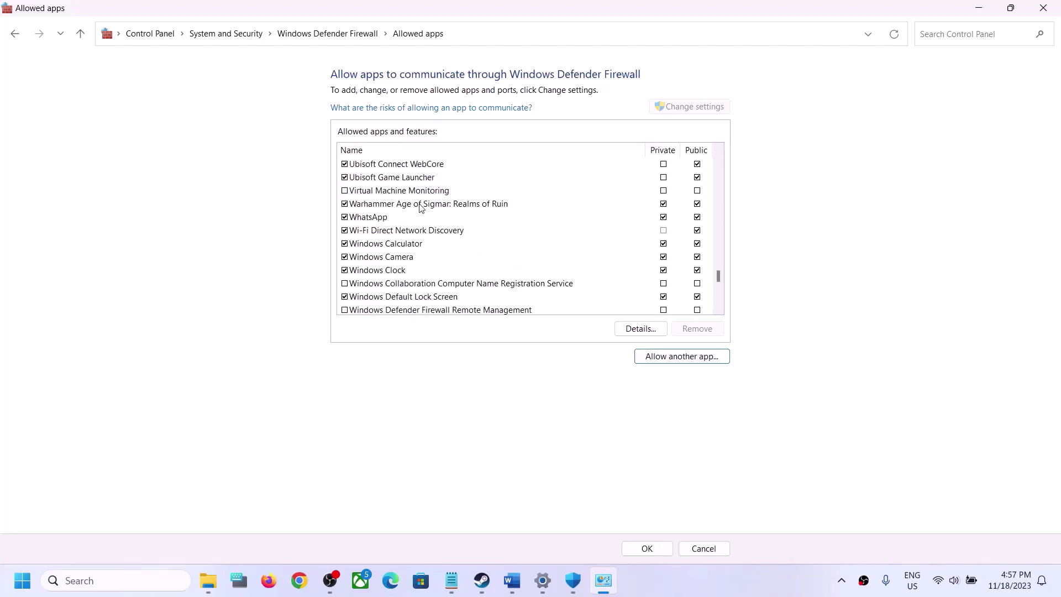
pyautogui.click(436, 205)
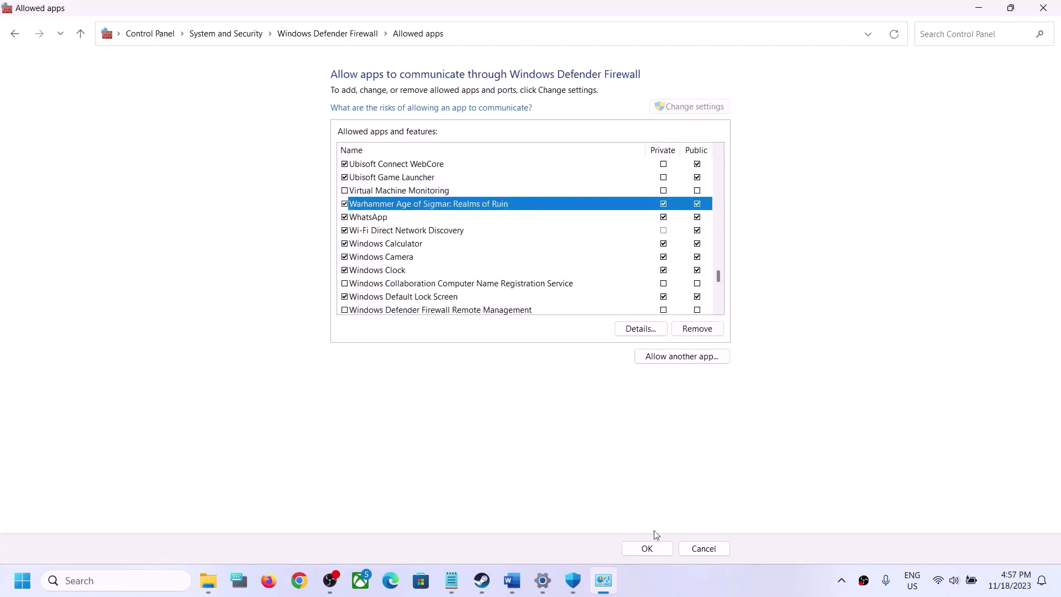
pyautogui.click(657, 548)
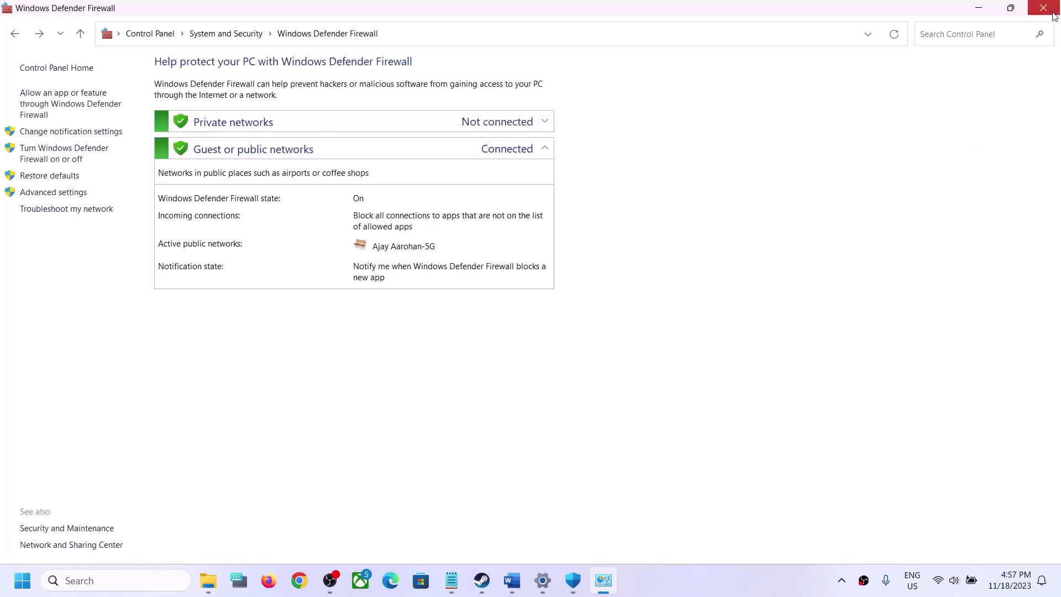
# - Close the Windows Defender Firewall, Windows Security and Settings windows
pyautogui.click(1053, 13)
pyautogui.click(1051, 12)
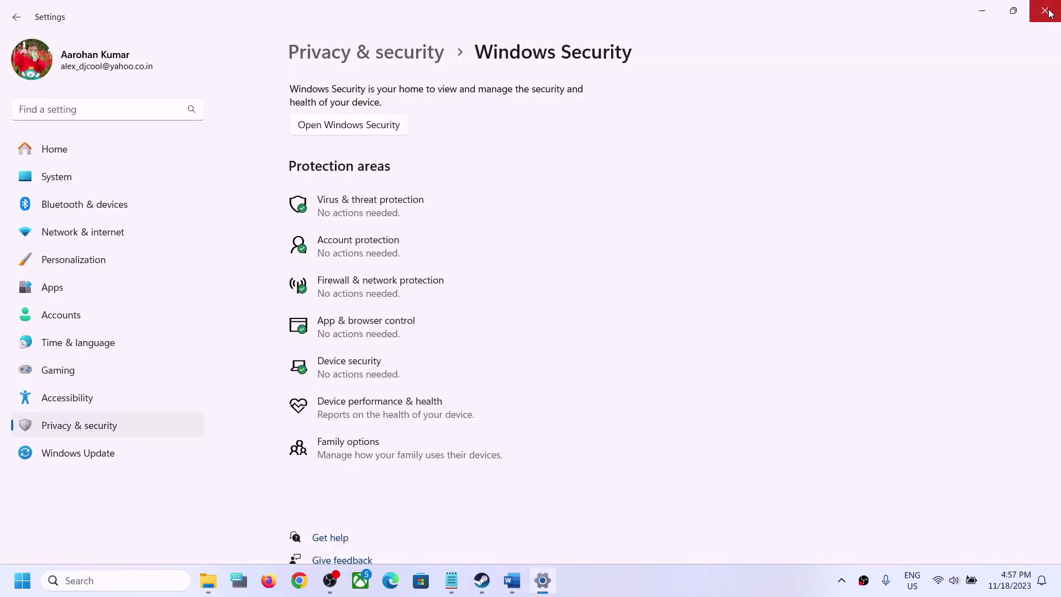
pyautogui.click(1050, 14)
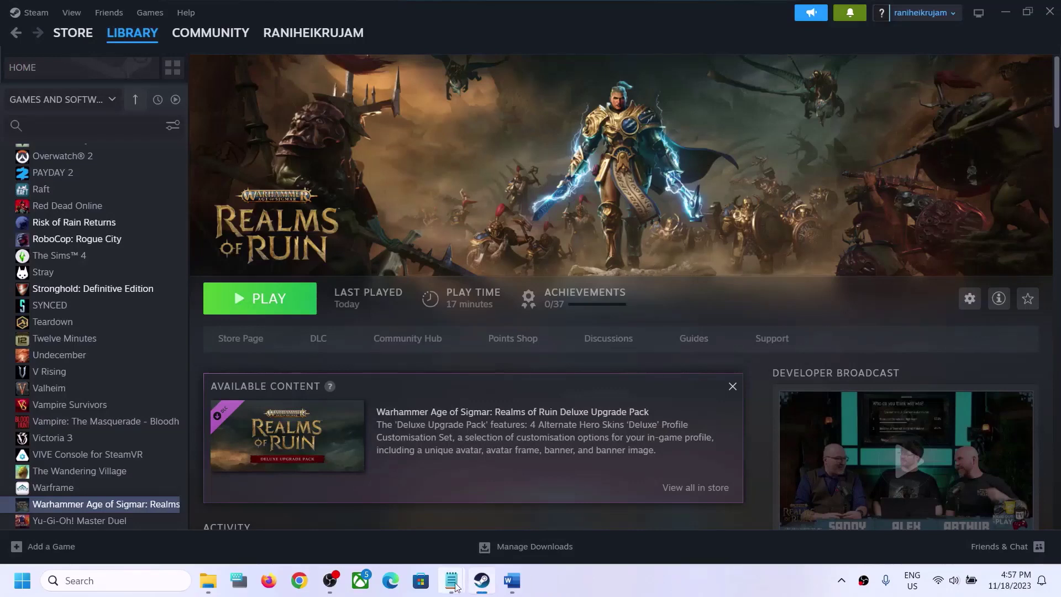
# - Switch to the Word notes, highlight "clean installation of graphics" in Step 5 and the NVIDIA and AMD driver links, and leave the document
pyautogui.click(512, 580)
pyautogui.scroll(-4, 327, 315)
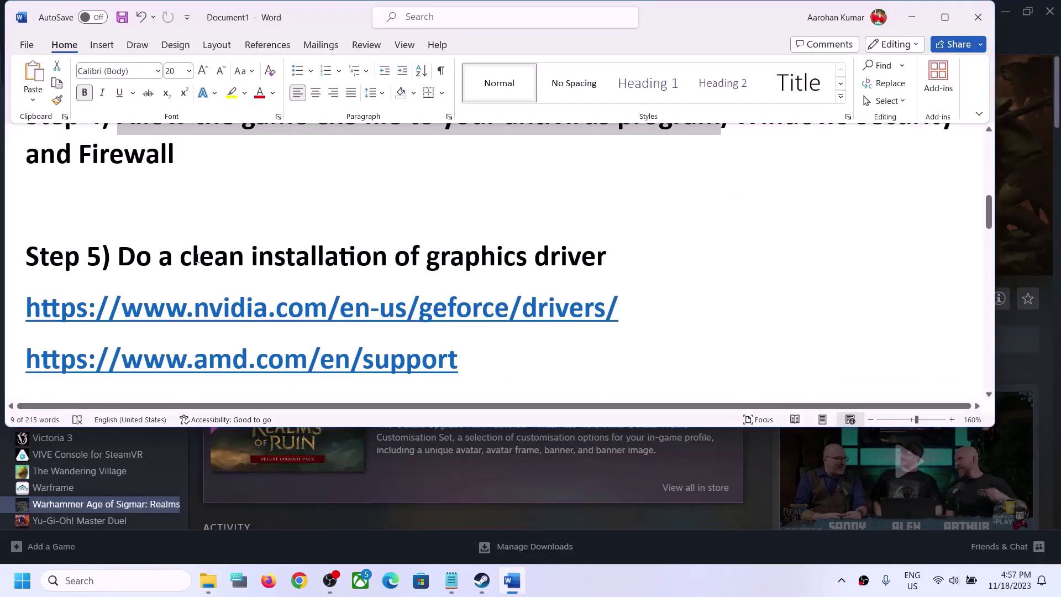
pyautogui.moveTo(197, 257); pyautogui.dragTo(497, 260)
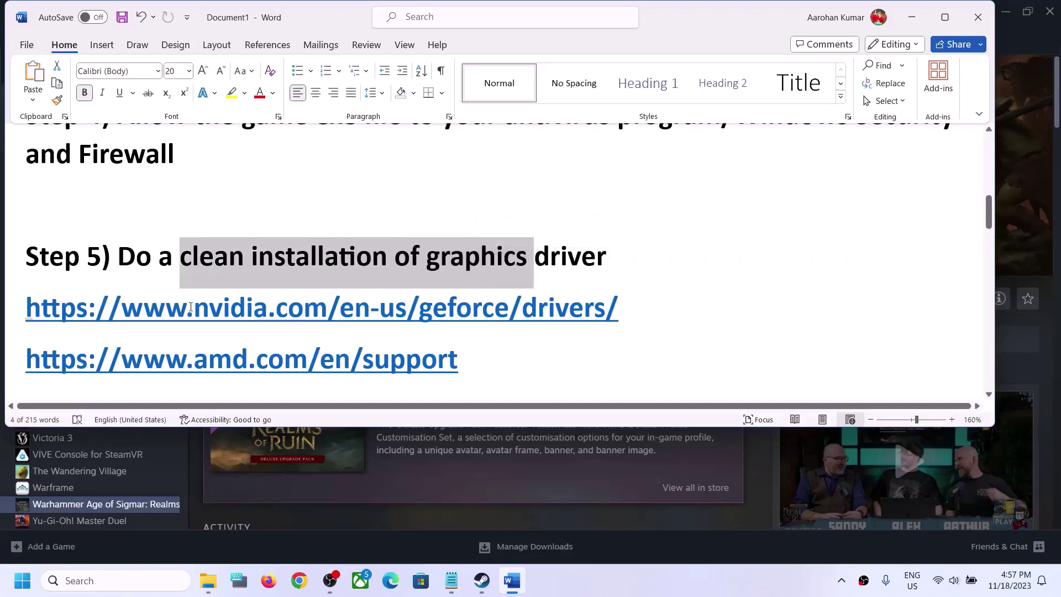
pyautogui.moveTo(190, 307); pyautogui.dragTo(369, 323)
pyautogui.moveTo(168, 362); pyautogui.dragTo(281, 364)
pyautogui.doubleClick(221, 307)
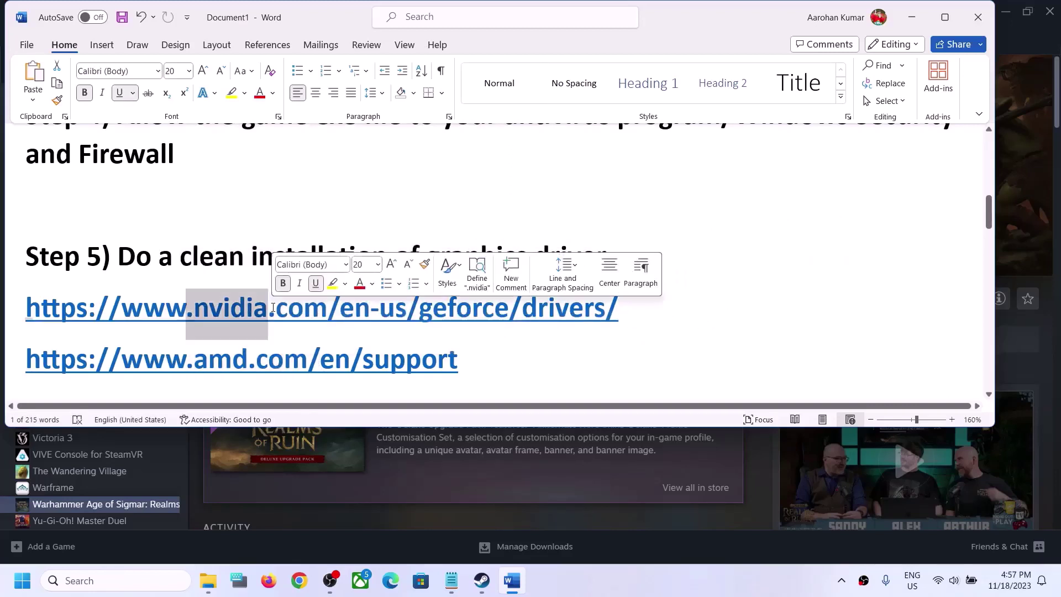
pyautogui.click(632, 518)
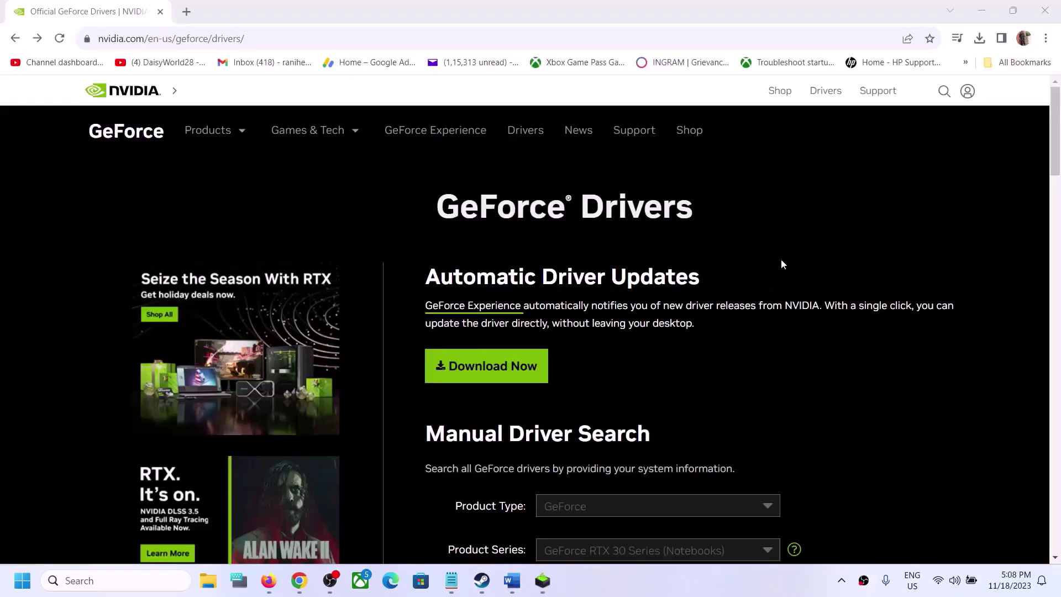
# - In the manual driver search, choose GeForce, GeForce RTX 30 Series (Notebooks) and GeForce RTX 3050 Laptop GPU
pyautogui.scroll(-5, 525, 320)
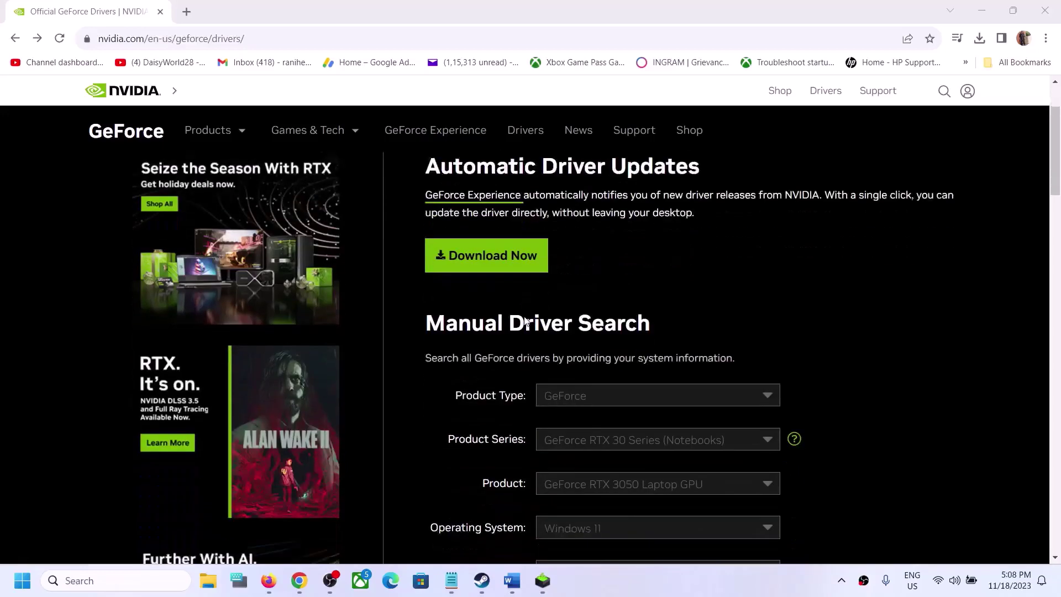
pyautogui.click(596, 266)
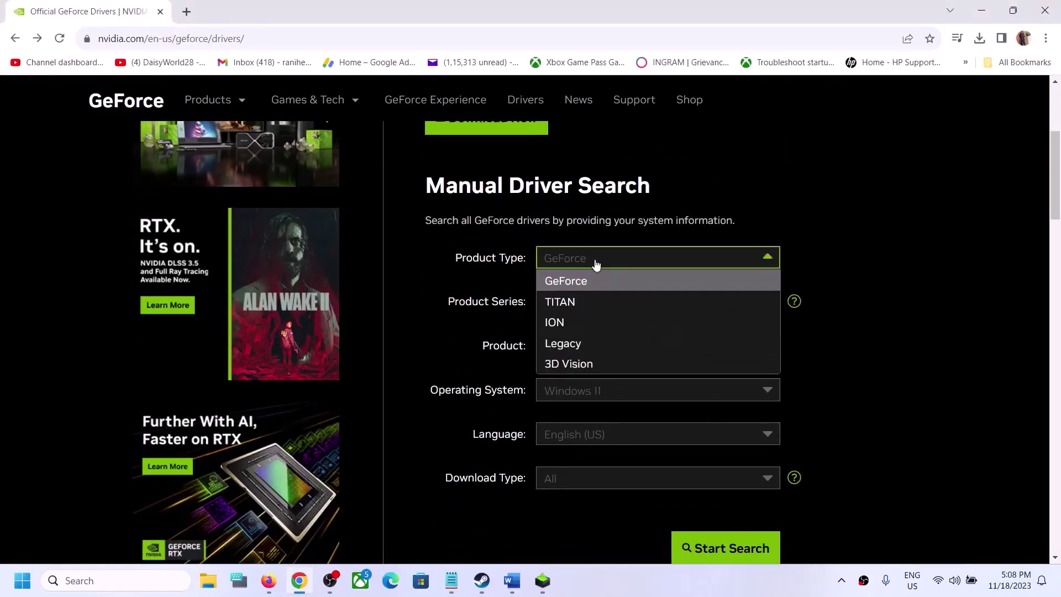
pyautogui.click(598, 282)
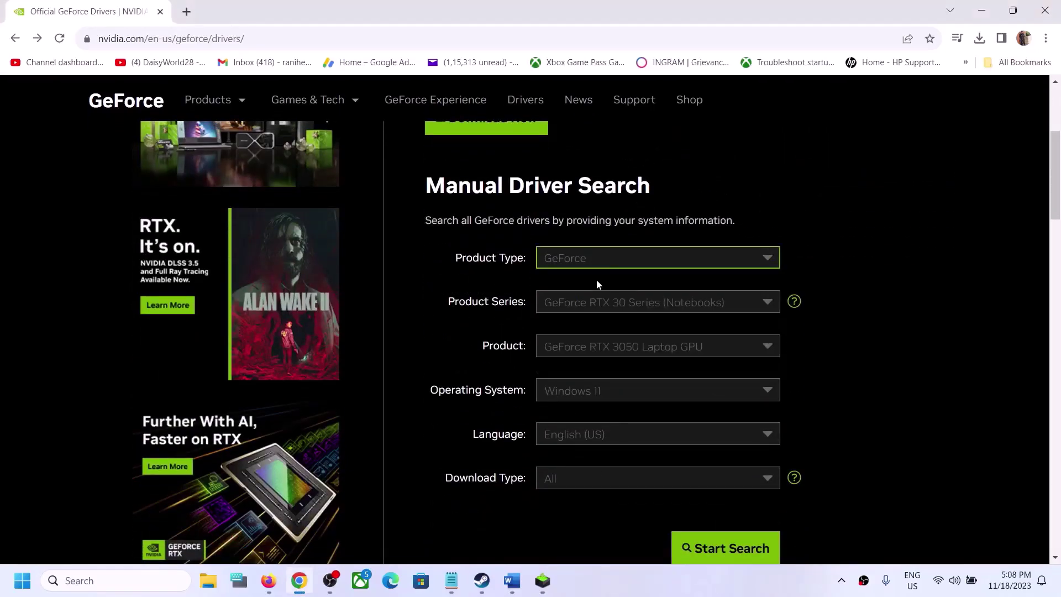
pyautogui.click(630, 307)
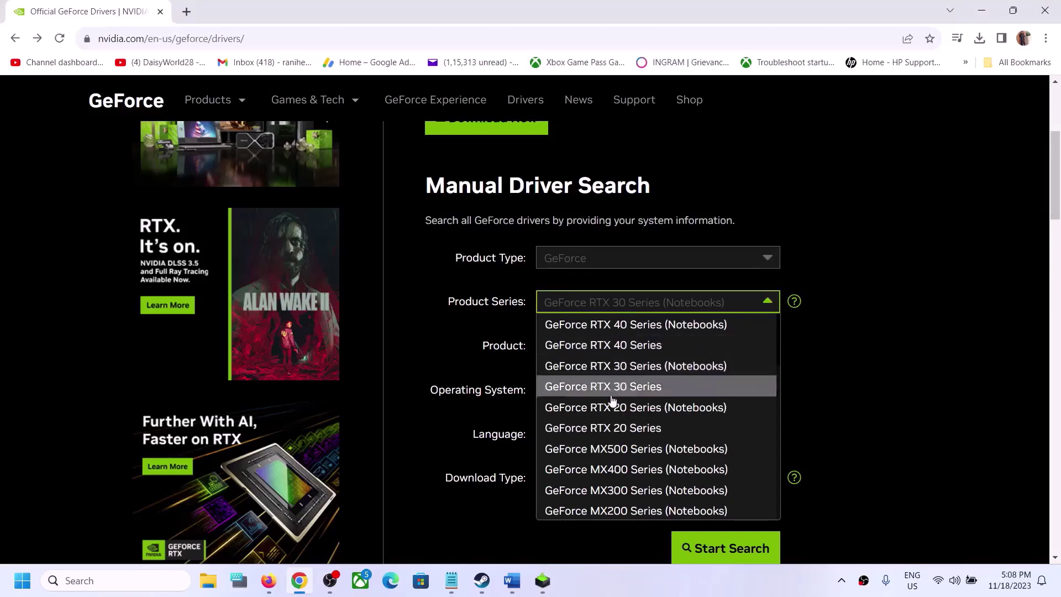
pyautogui.click(648, 367)
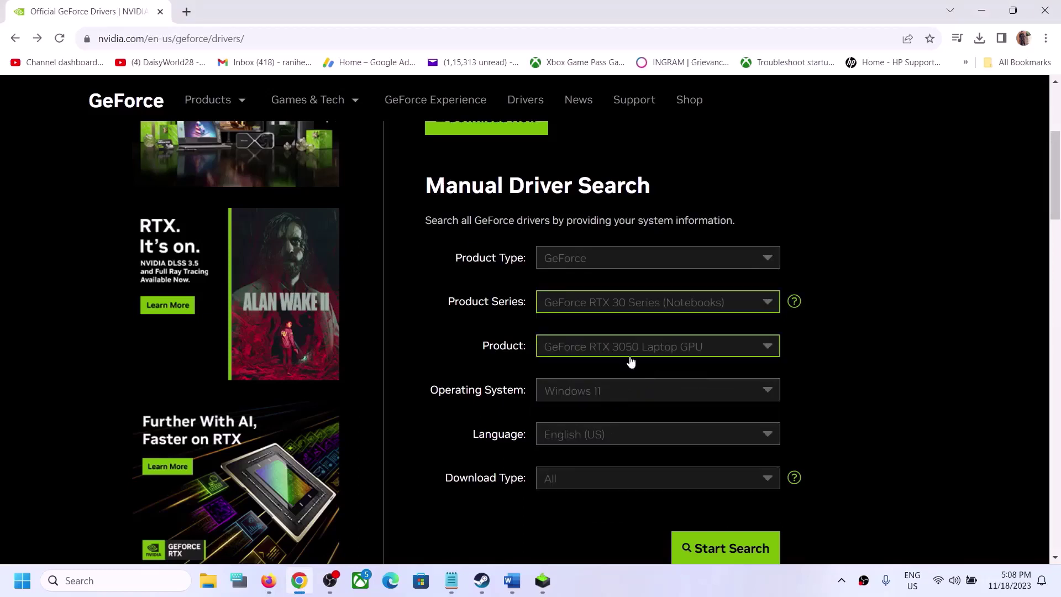
pyautogui.click(652, 347)
pyautogui.click(663, 494)
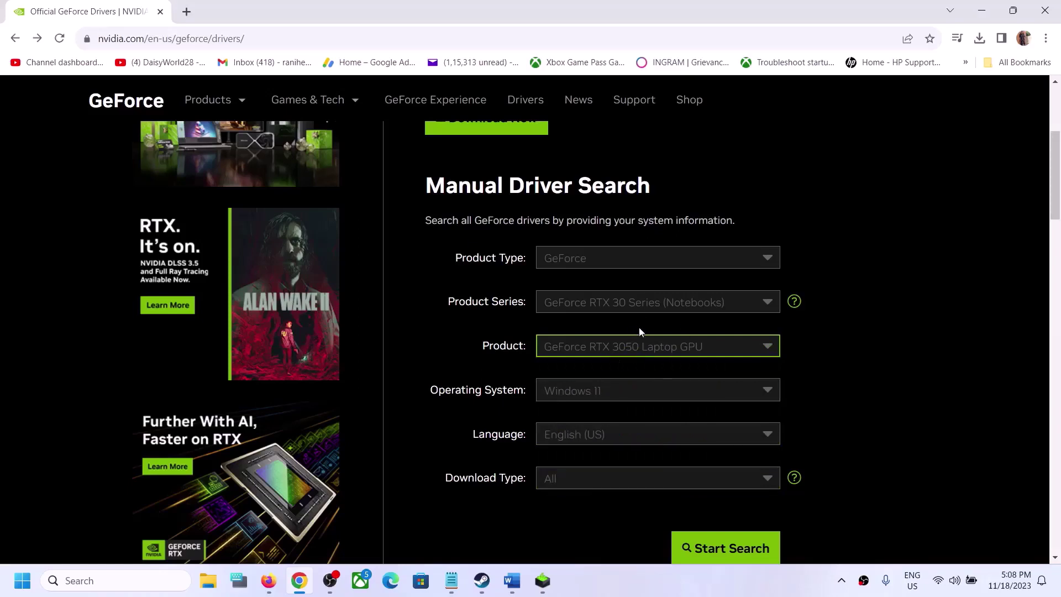
# - Set the operating system to Windows 11 and start the driver search
pyautogui.click(607, 396)
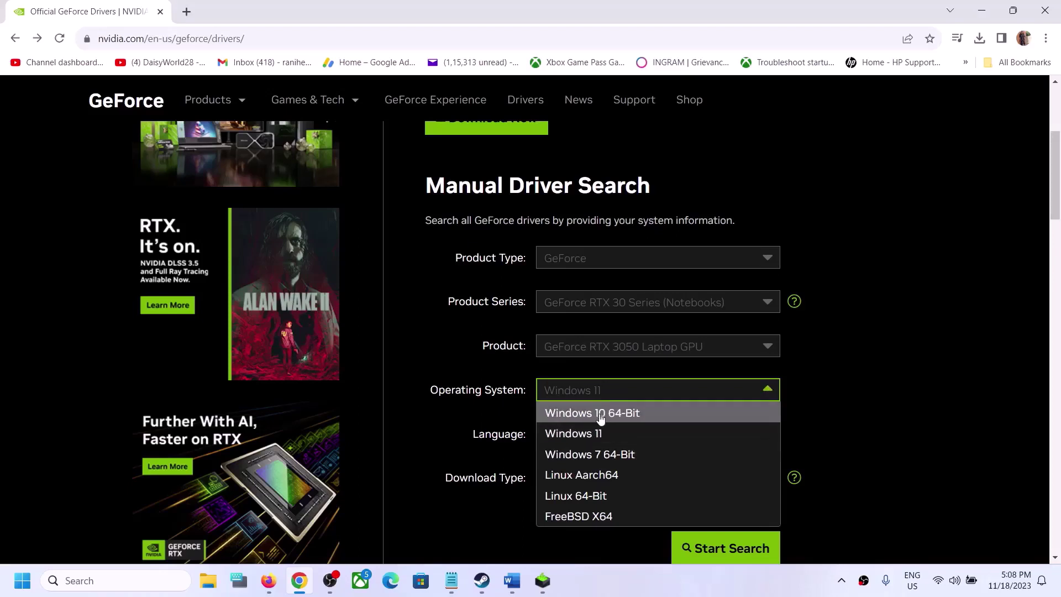
pyautogui.click(606, 434)
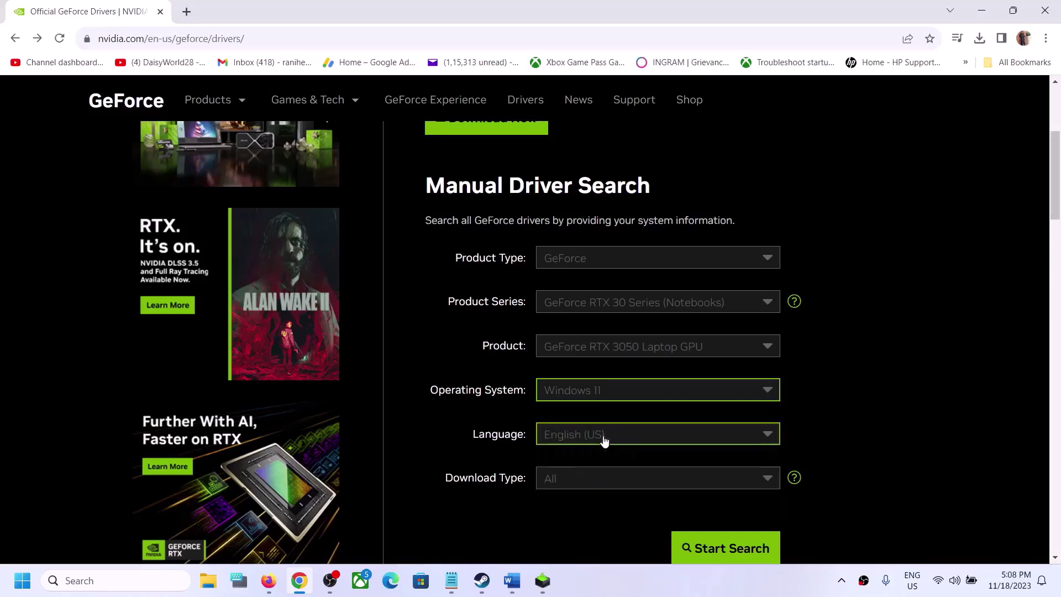
pyautogui.scroll(-2, 651, 420)
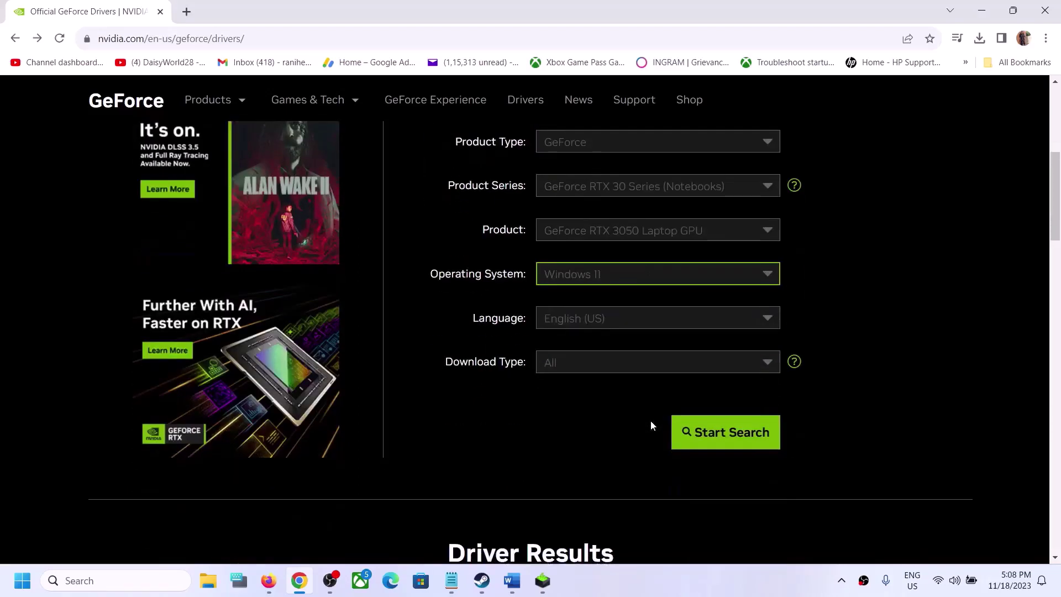
pyautogui.click(733, 438)
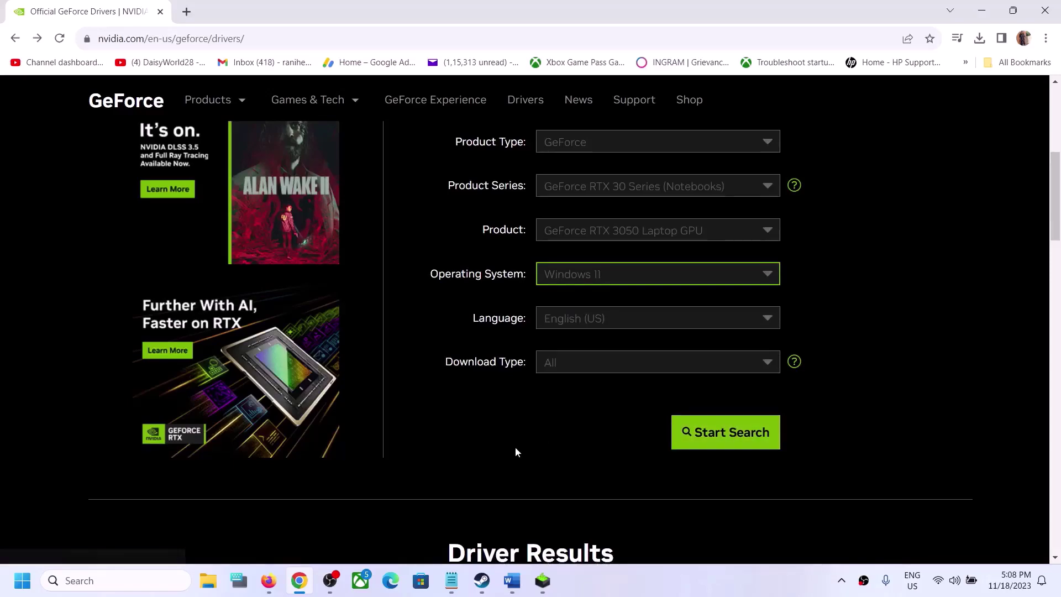
# - Highlight the GeForce Game Ready Driver name and its driver version in the driver results
pyautogui.scroll(-5, 515, 446)
pyautogui.scroll(1, 515, 447)
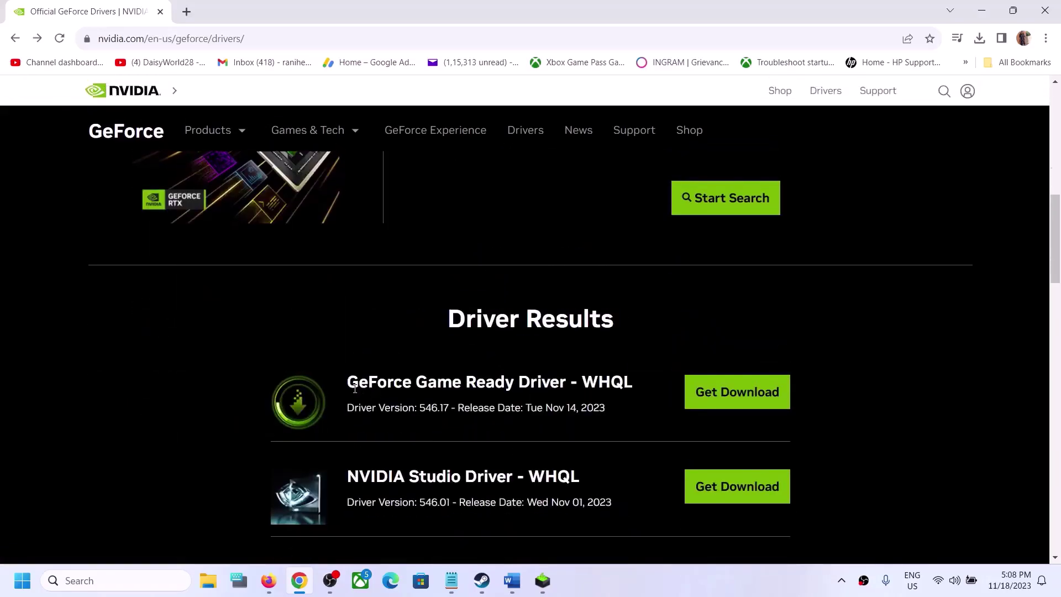
pyautogui.moveTo(348, 386); pyautogui.dragTo(564, 383)
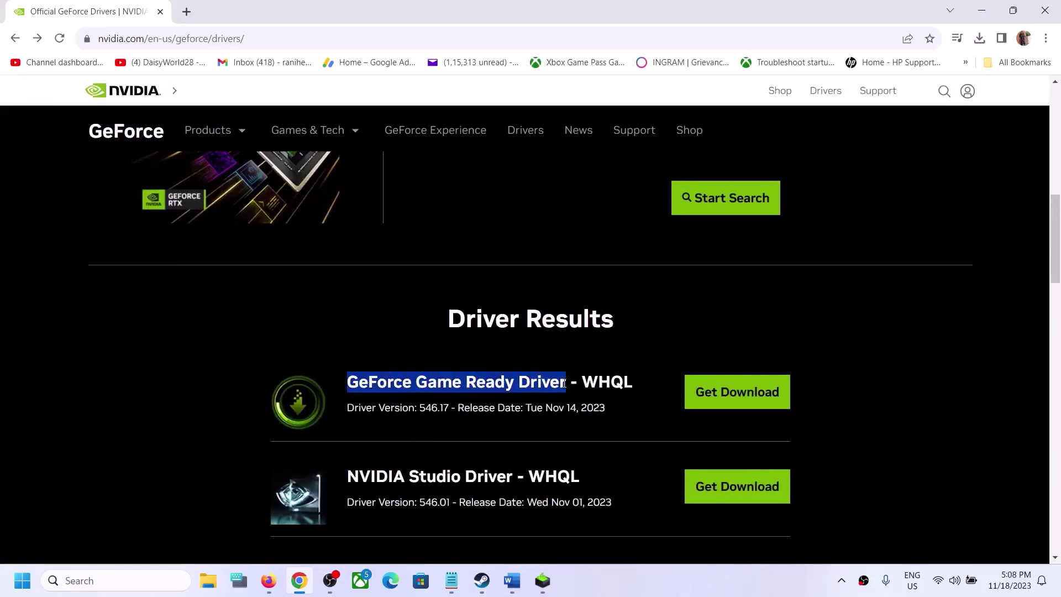
pyautogui.moveTo(361, 409); pyautogui.dragTo(438, 408)
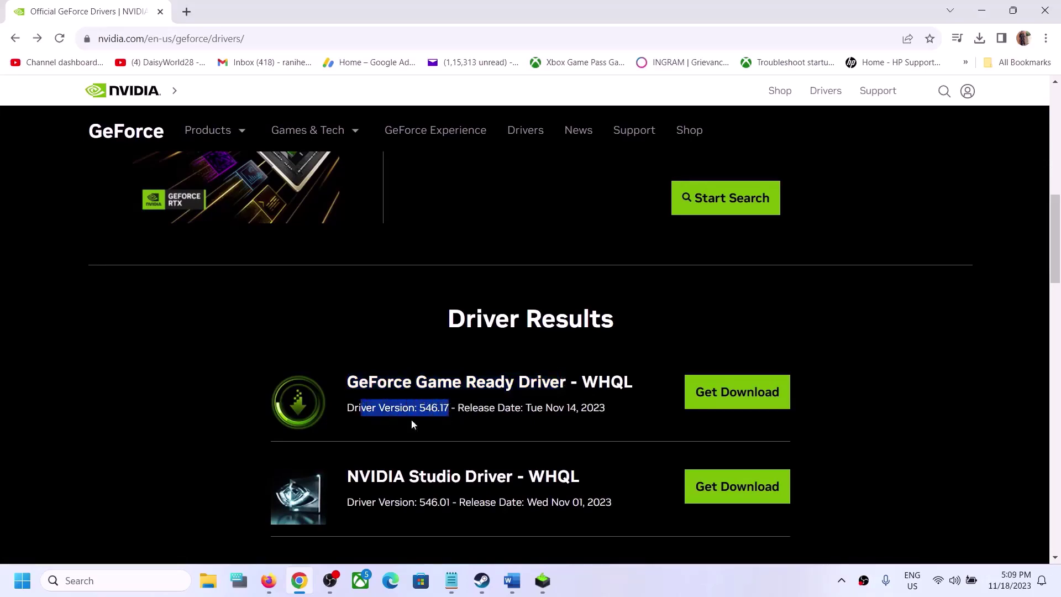
pyautogui.click(360, 414)
pyautogui.moveTo(354, 409); pyautogui.dragTo(452, 409)
# - Download the GeForce Game Ready Driver and check its progress in the recent download history
pyautogui.click(735, 394)
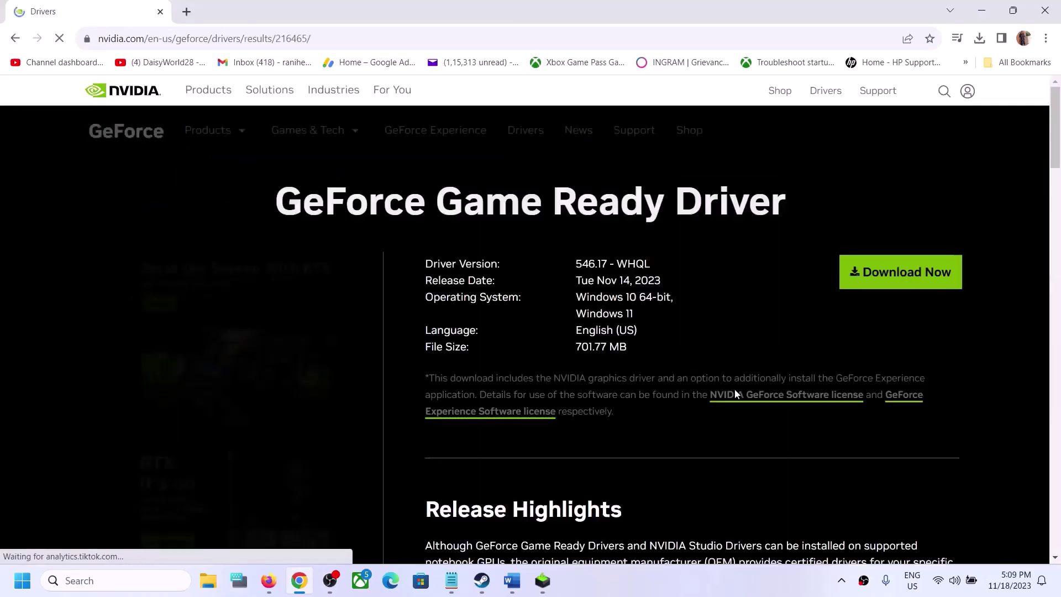
pyautogui.click(877, 275)
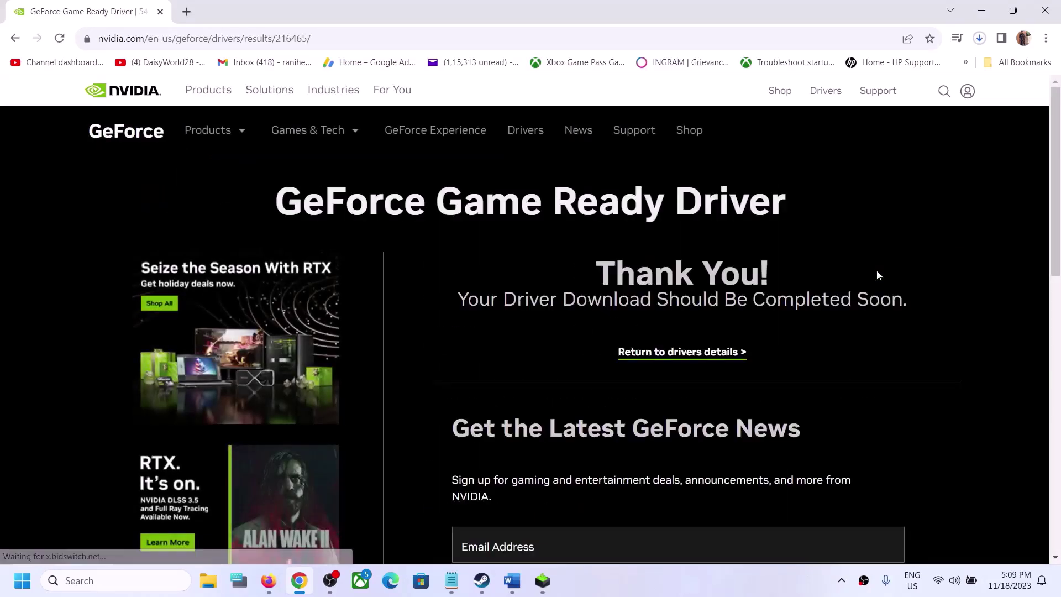
pyautogui.click(978, 40)
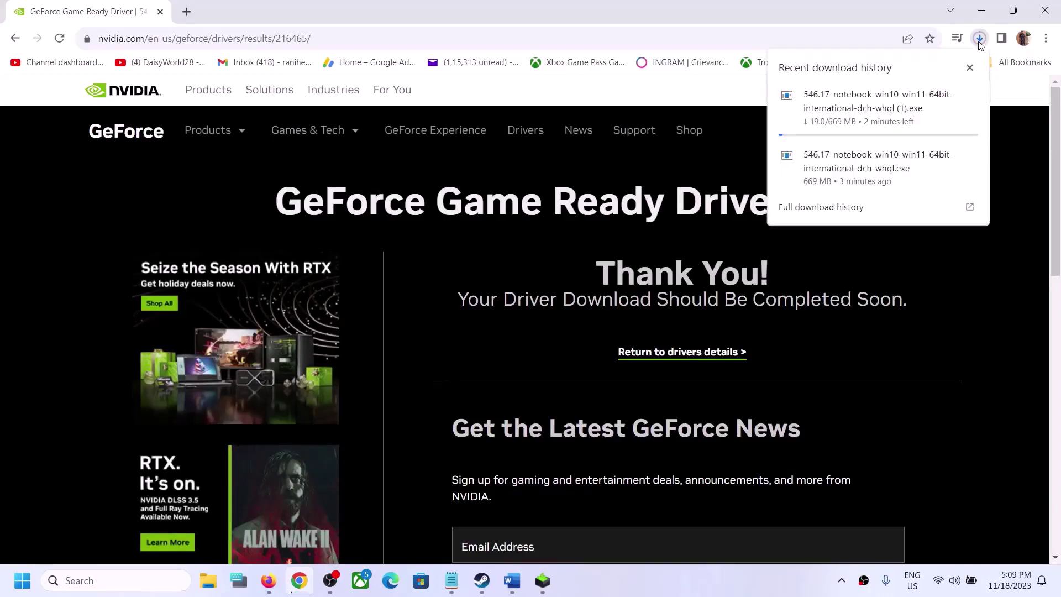
pyautogui.click(699, 198)
# - In the NVIDIA Installer, accept the license, choose Custom (Advanced) with Perform a clean installation, and start the installation
pyautogui.click(542, 580)
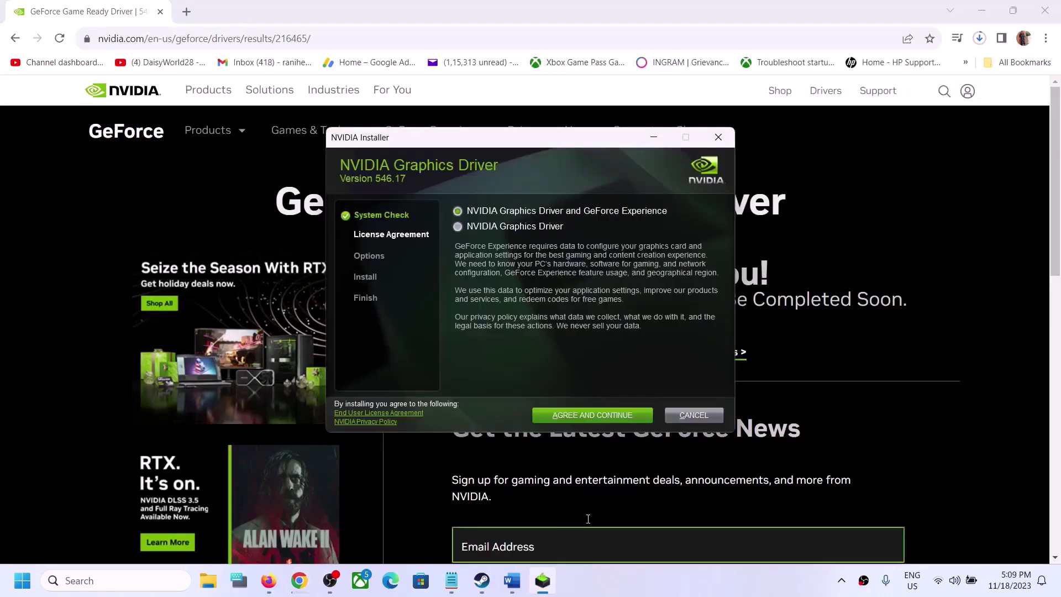
pyautogui.click(569, 415)
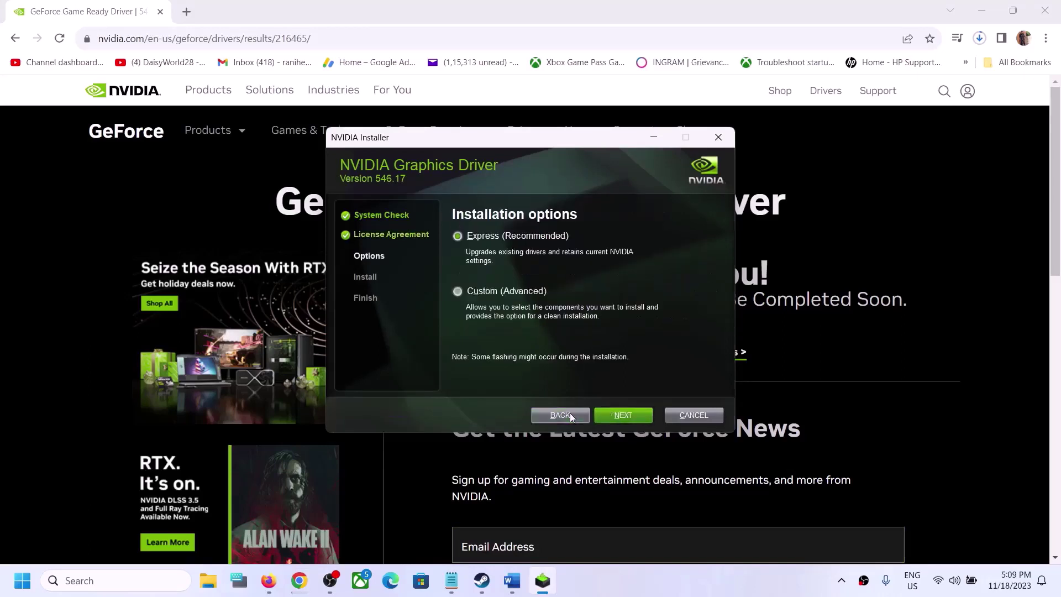
pyautogui.click(486, 294)
pyautogui.click(617, 418)
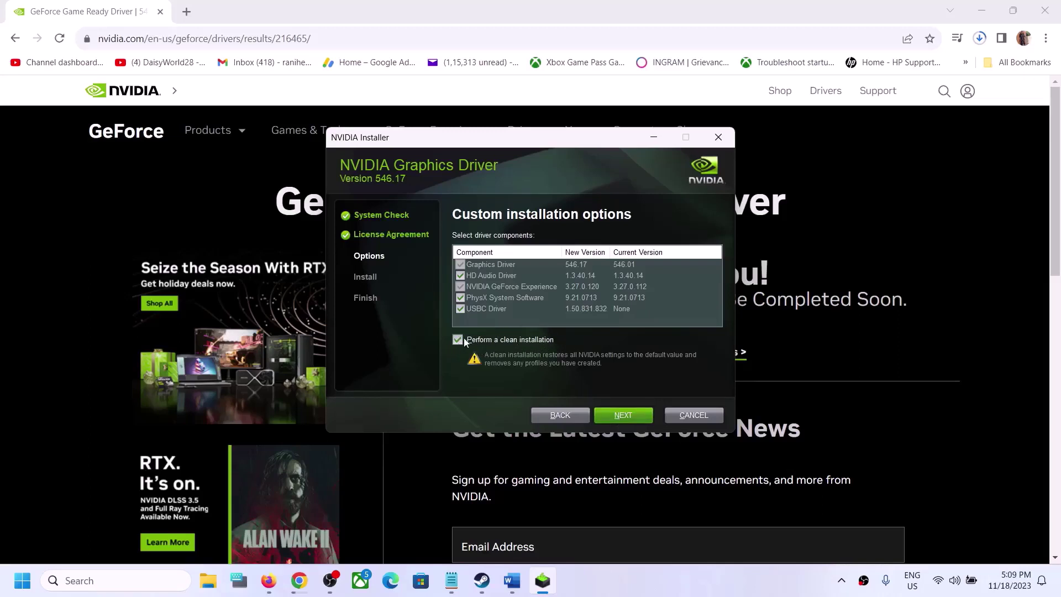
pyautogui.click(632, 418)
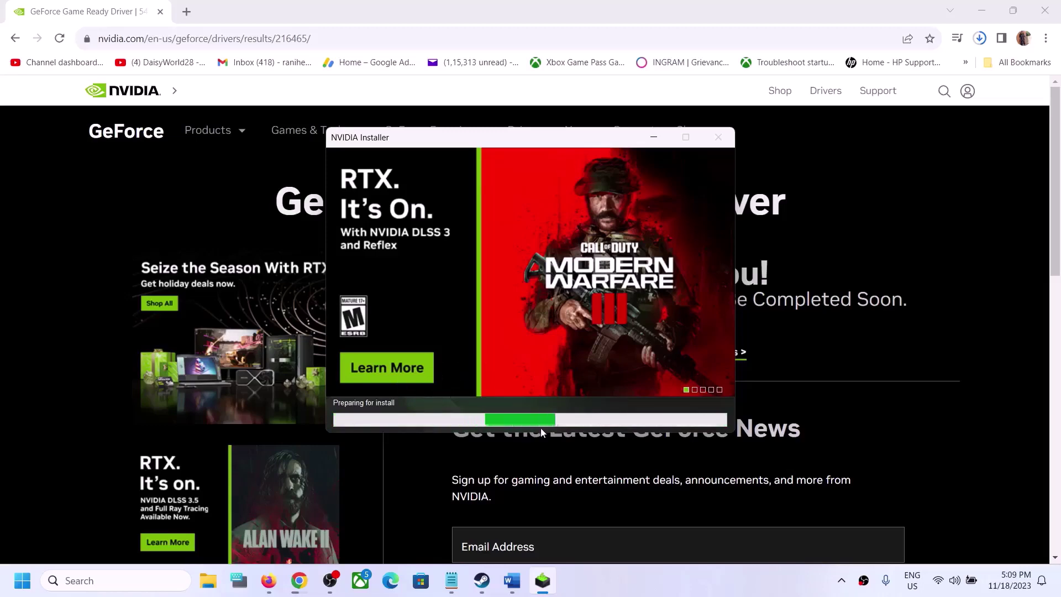
# - Switch to the Word notes and highlight the Step 6 text about running the game on the dedicated graphics card
pyautogui.click(641, 584)
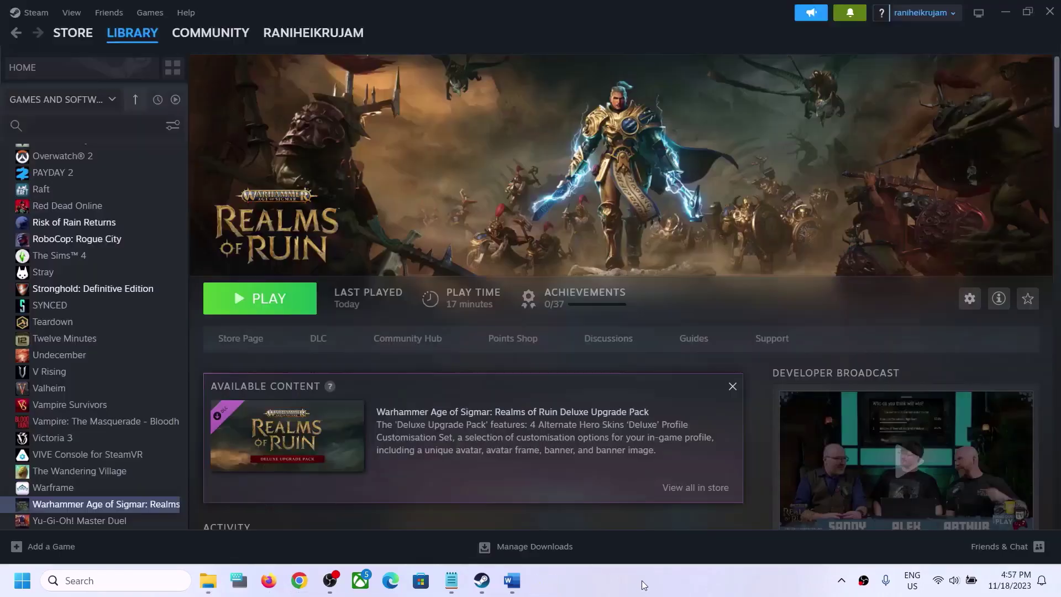
pyautogui.click(511, 581)
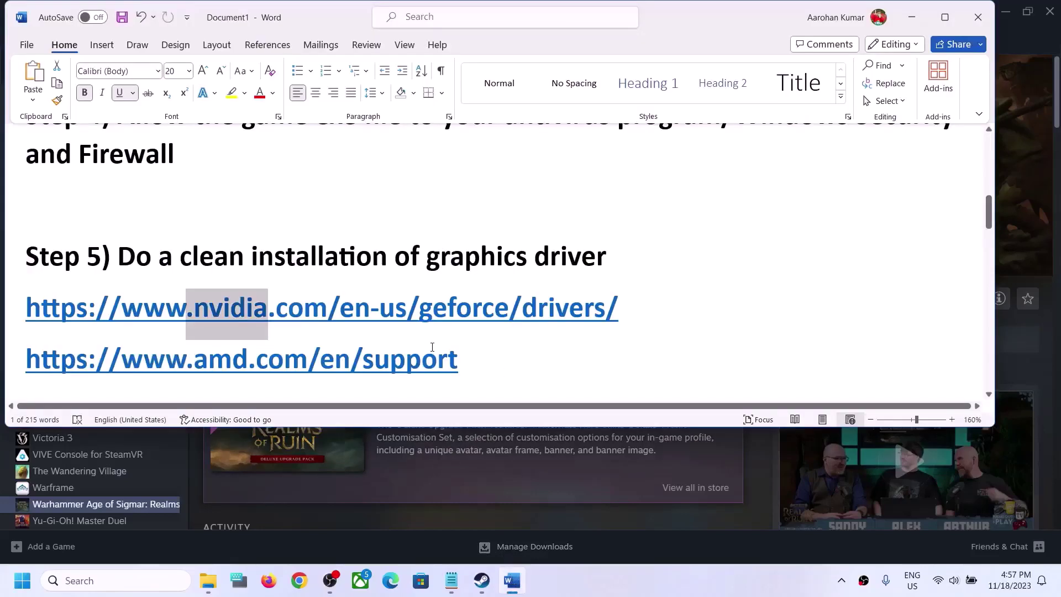
pyautogui.scroll(-2, 432, 346)
pyautogui.scroll(-1, 432, 347)
pyautogui.scroll(1, 220, 344)
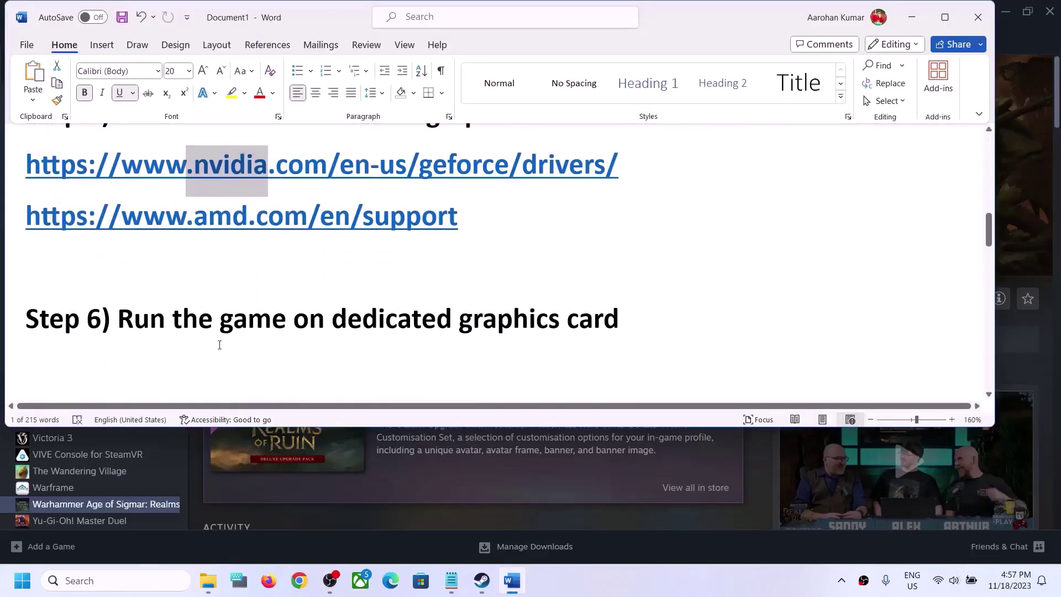
pyautogui.moveTo(173, 326); pyautogui.dragTo(565, 326)
# - Copy "graphics" from Step 6, search Windows for "graphics settings" and open the Graphics settings page
pyautogui.doubleClick(490, 325)
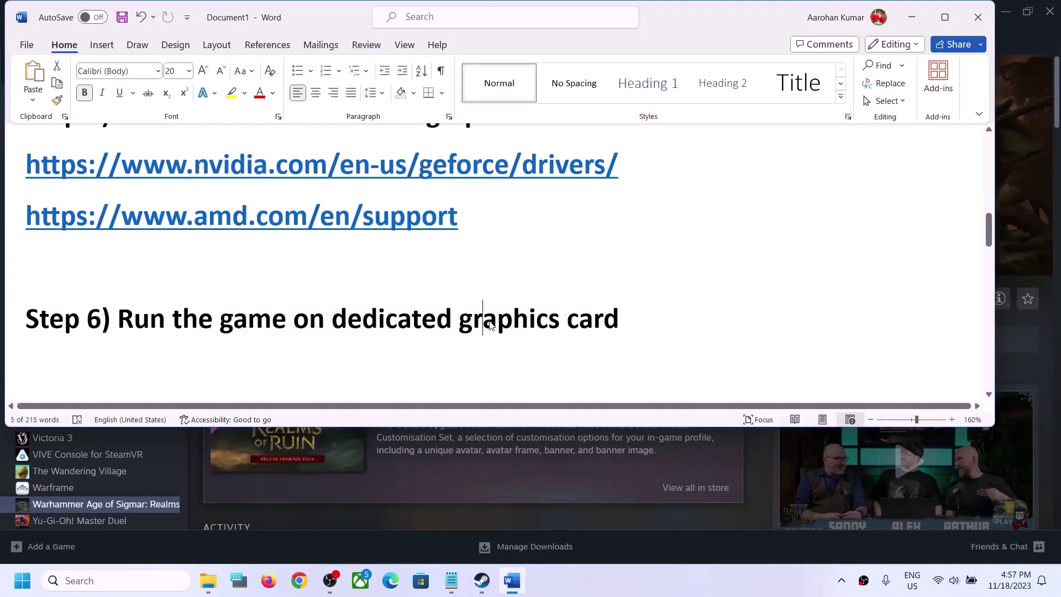
pyautogui.hotkey('ctrl', 'c')
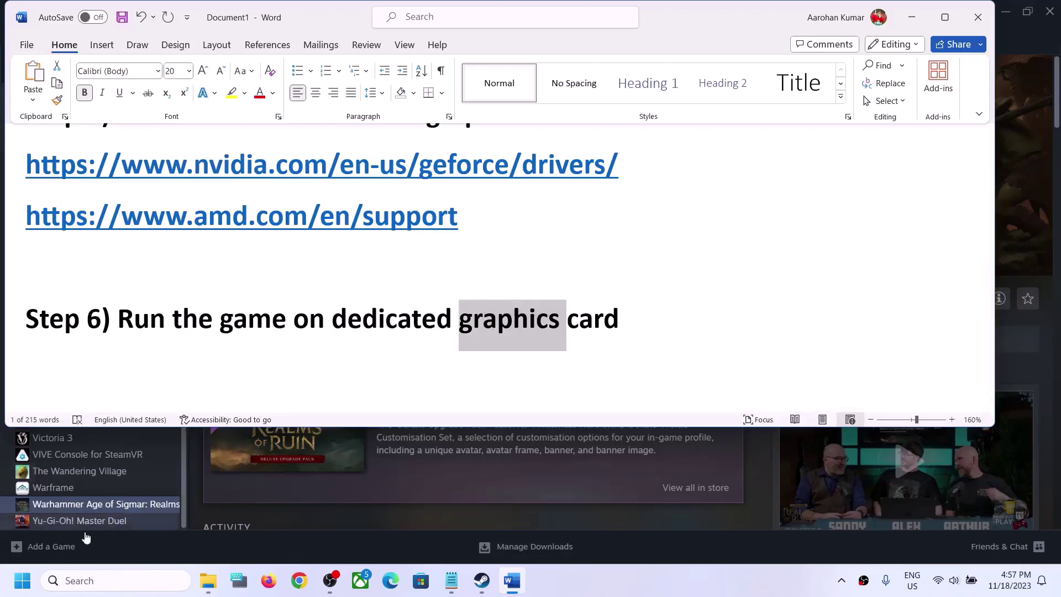
pyautogui.click(88, 580)
pyautogui.hotkey('ctrl', 'v')
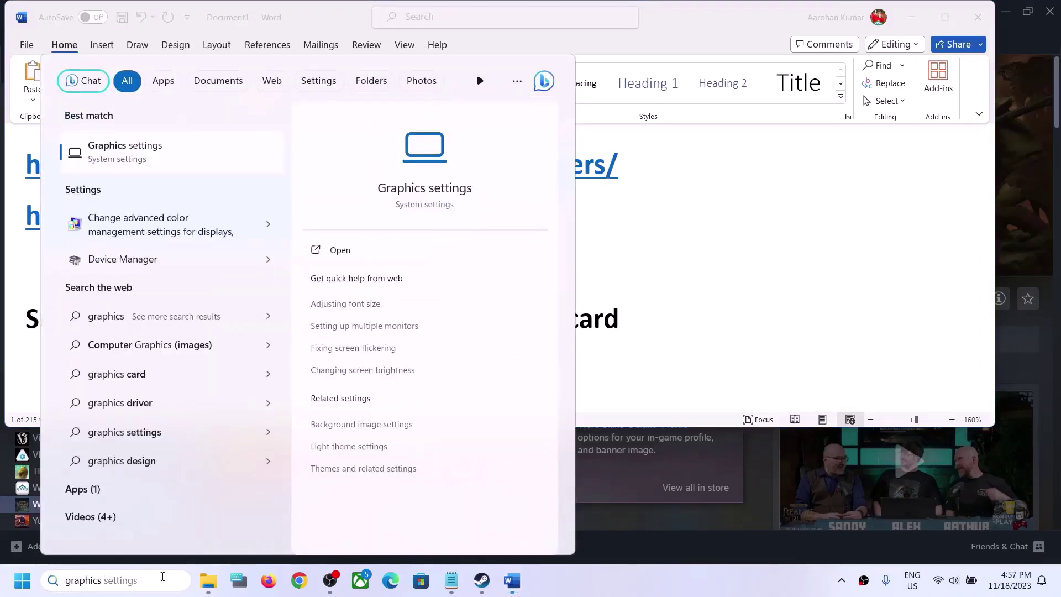
pyautogui.write('settings')
pyautogui.click(133, 156)
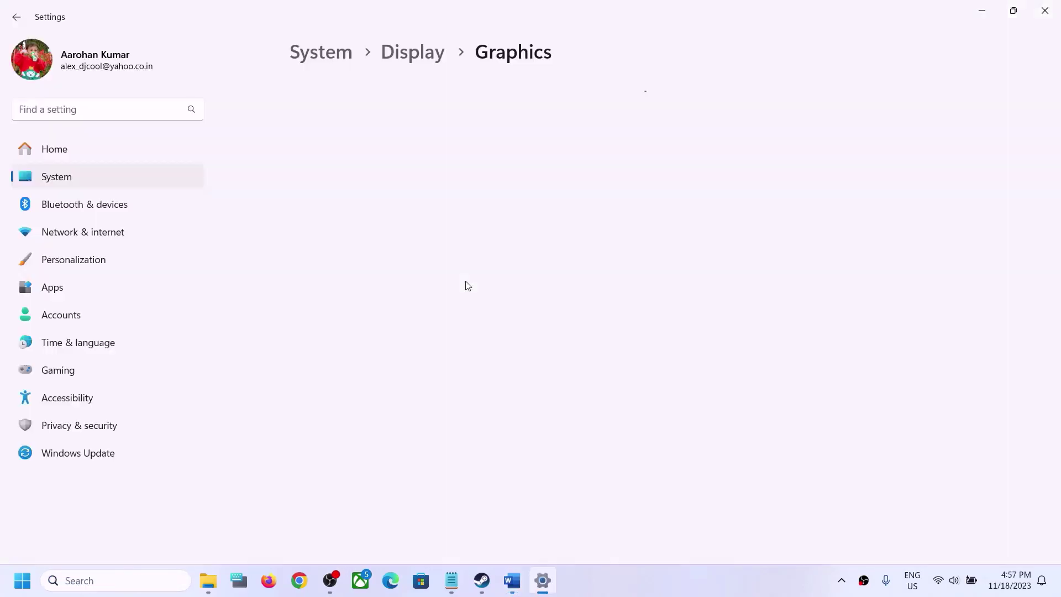
# - Add the Warhammer Age of Sigmar - Realms of Ruin application from the game's folder in steamapps\common to the graphics app list
pyautogui.click(320, 255)
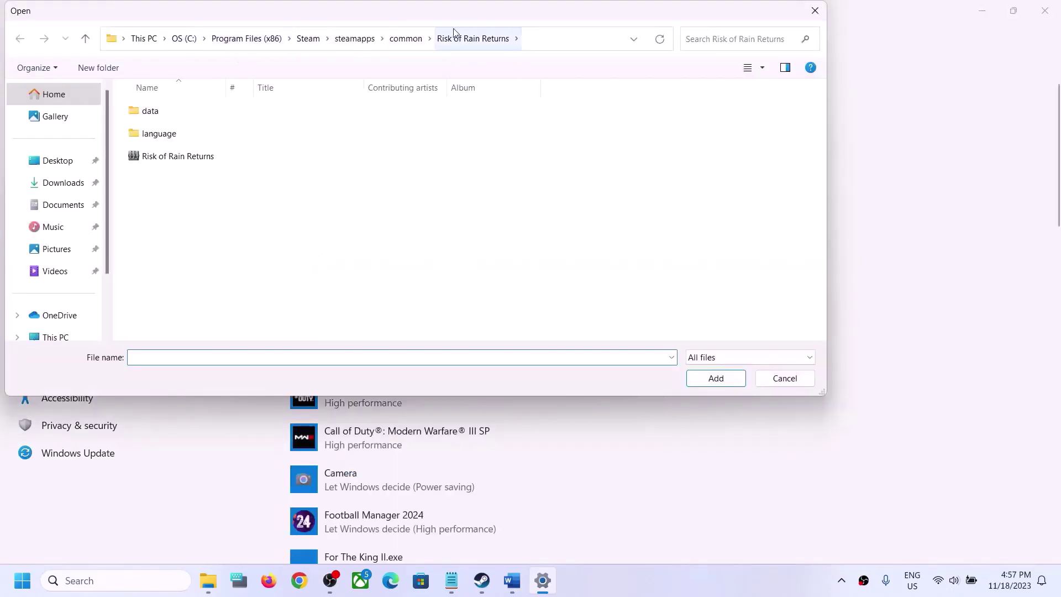
pyautogui.click(406, 39)
pyautogui.click(186, 277)
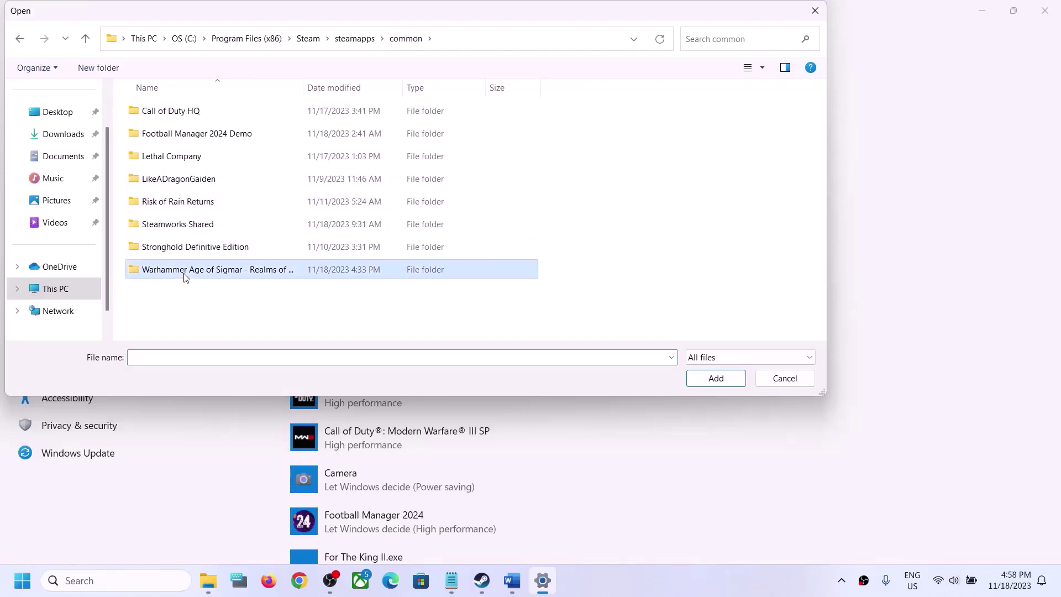
pyautogui.doubleClick(204, 275)
pyautogui.click(182, 275)
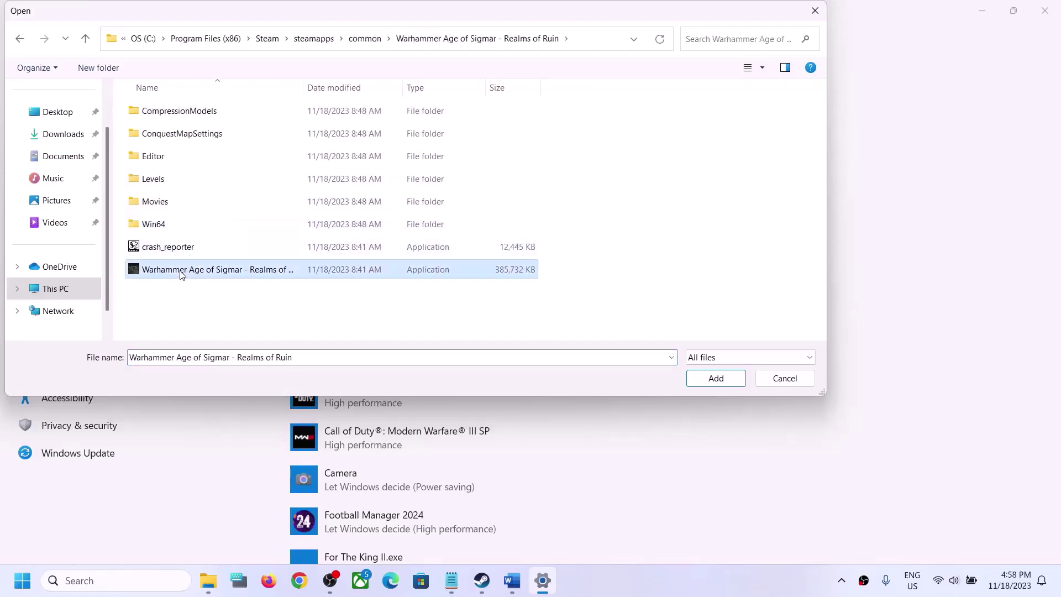
pyautogui.click(714, 379)
# - Save High performance as the graphics preference for Warhammer Age of Sigmar: Realms of Ruin, then close Settings and return to the notes at Step 7
pyautogui.scroll(-5, 471, 396)
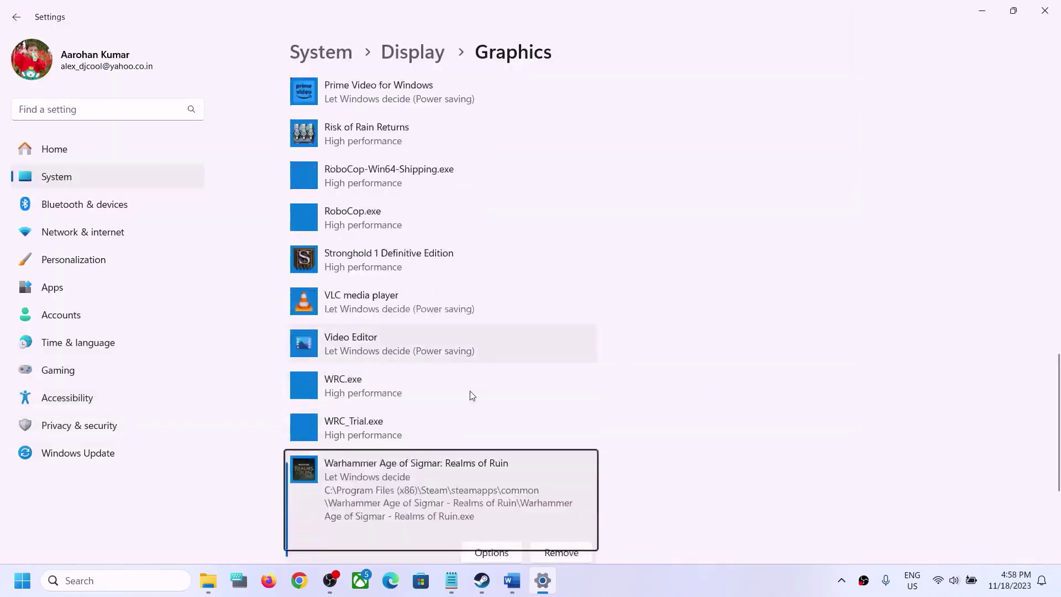
pyautogui.click(491, 347)
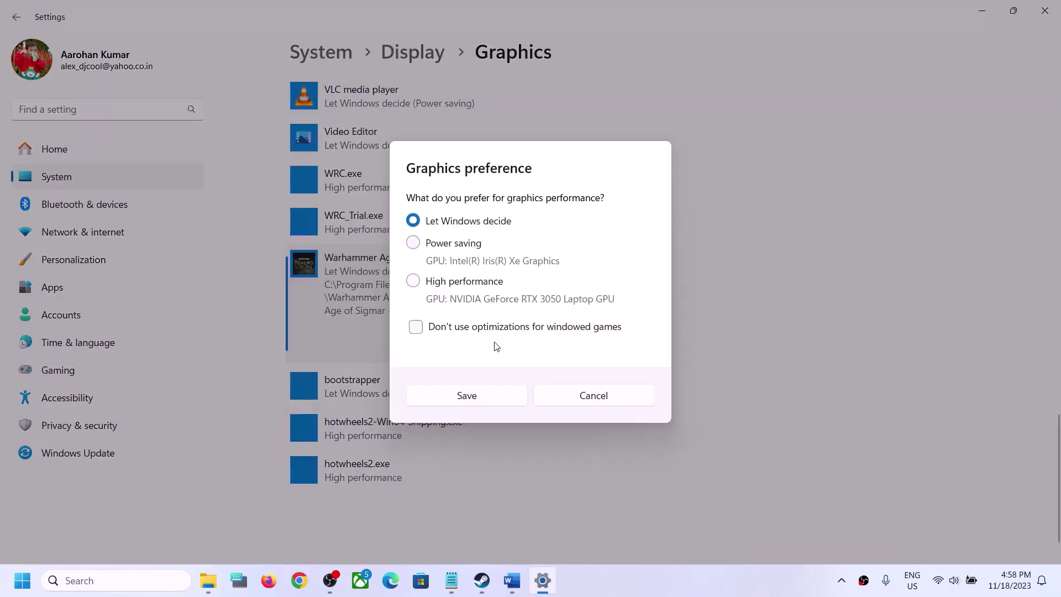
pyautogui.click(458, 285)
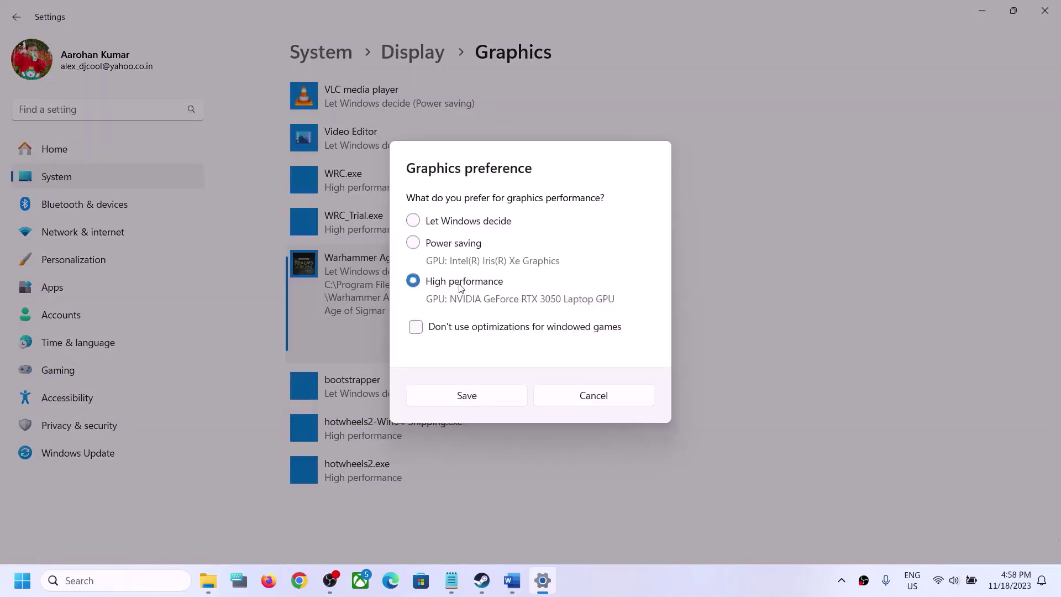
pyautogui.click(476, 395)
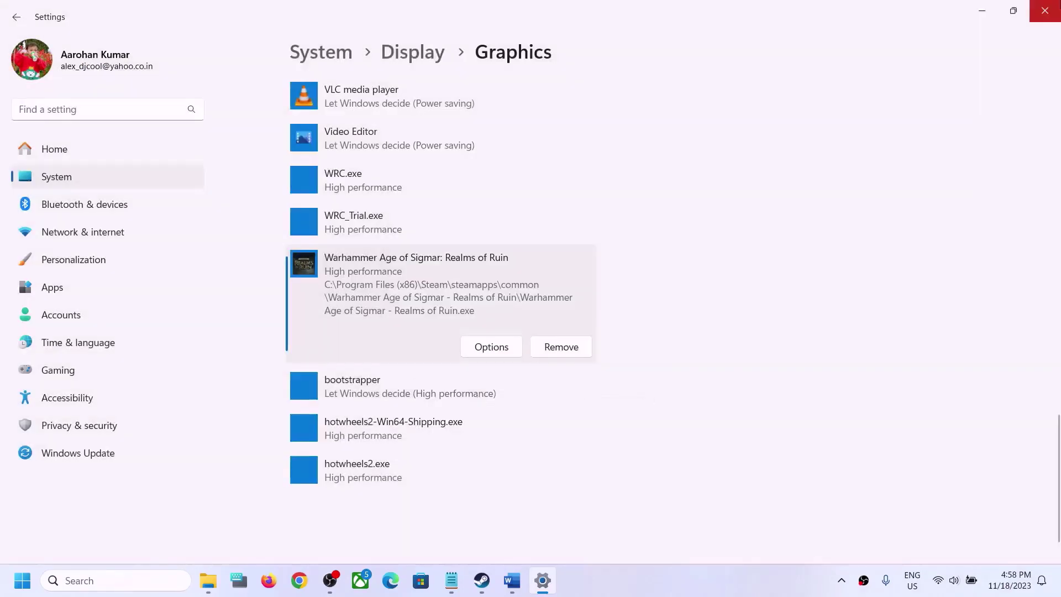
pyautogui.click(1054, 10)
pyautogui.scroll(-4, 447, 281)
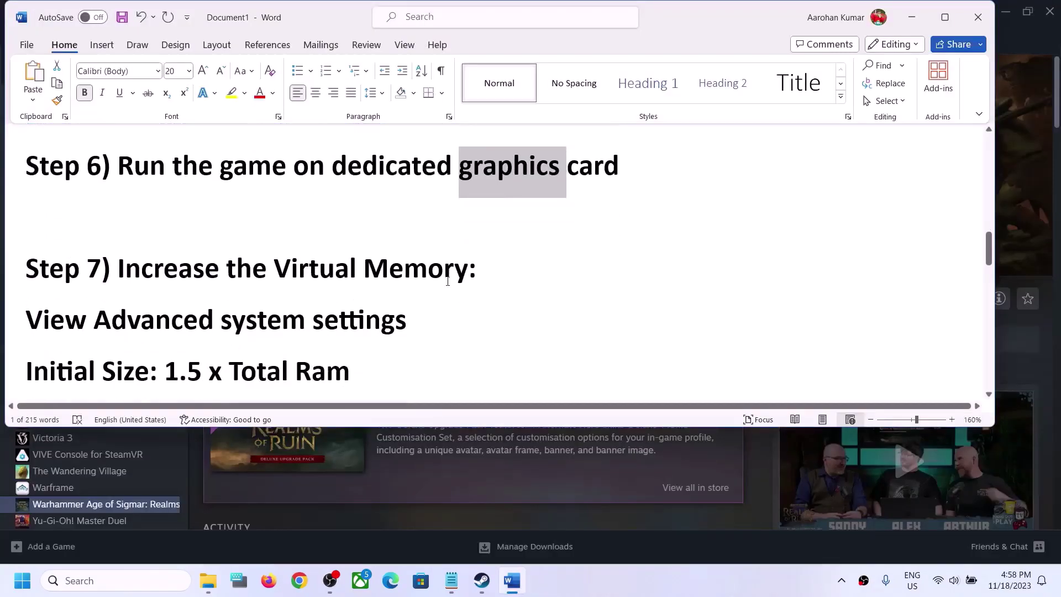
# - Copy "View Advanced system settings" from the virtual memory notes, search Windows for it and open System Properties
pyautogui.moveTo(261, 181); pyautogui.dragTo(504, 289)
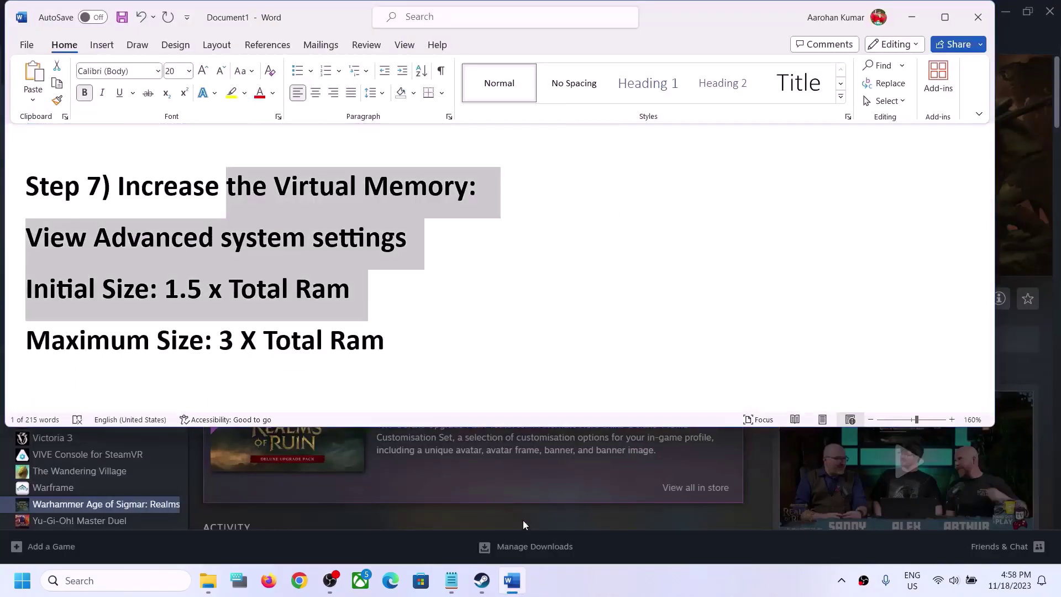
pyautogui.click(613, 537)
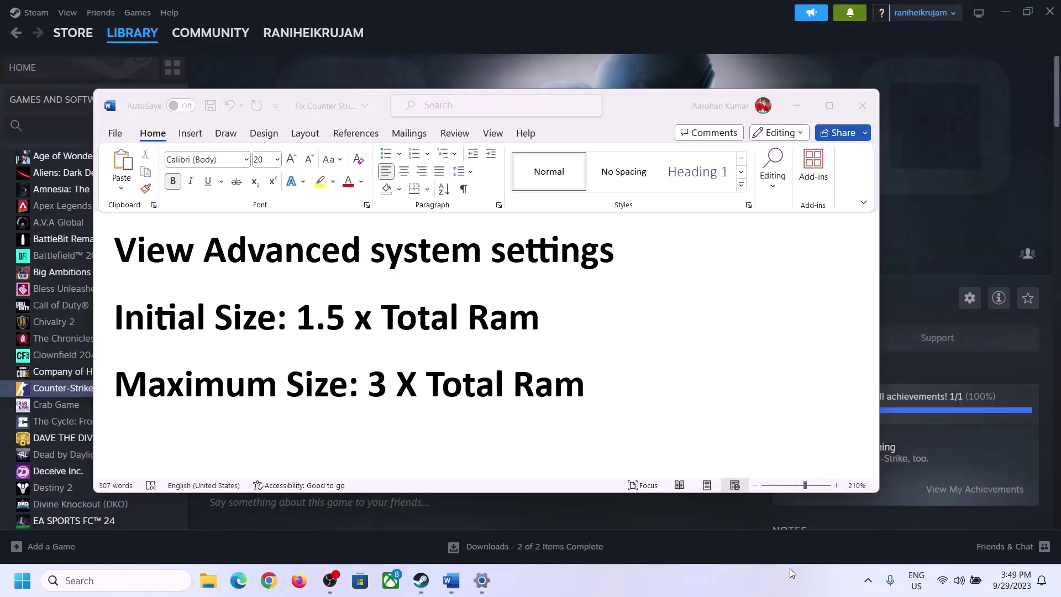
pyautogui.click(196, 247)
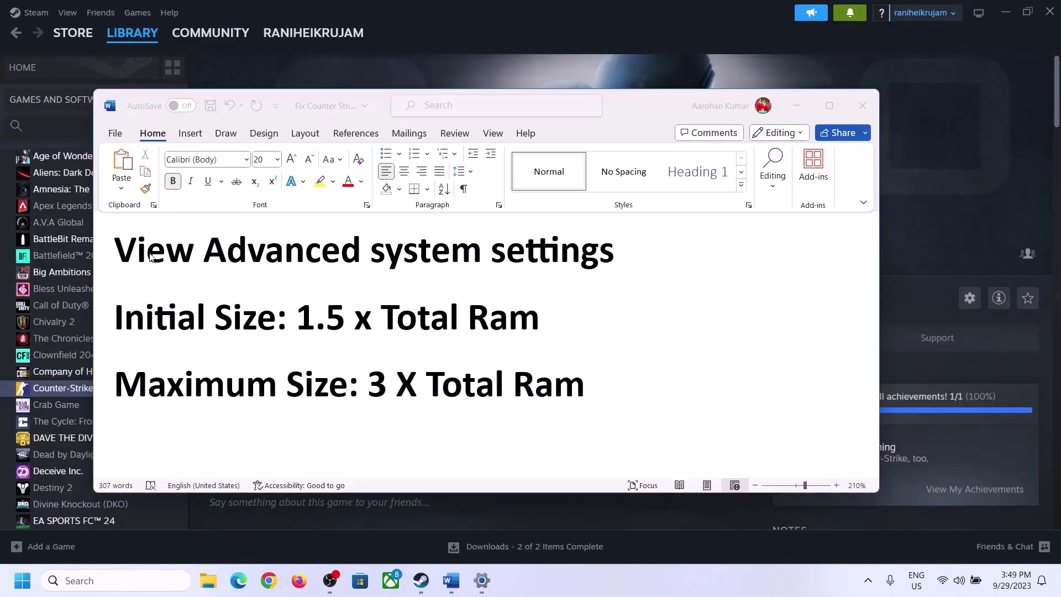
pyautogui.moveTo(128, 255); pyautogui.dragTo(579, 269)
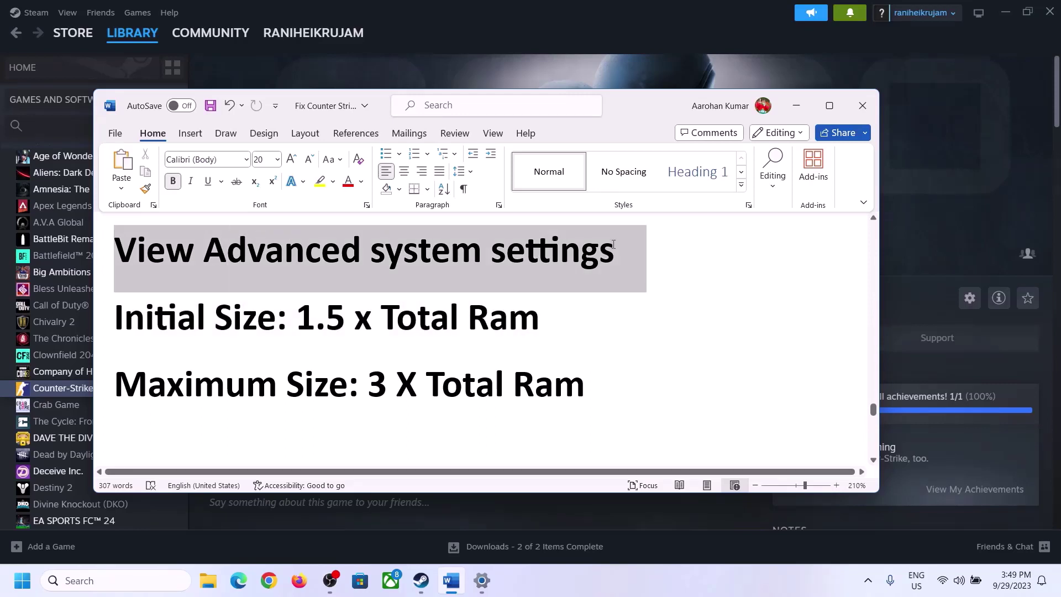
pyautogui.click(127, 580)
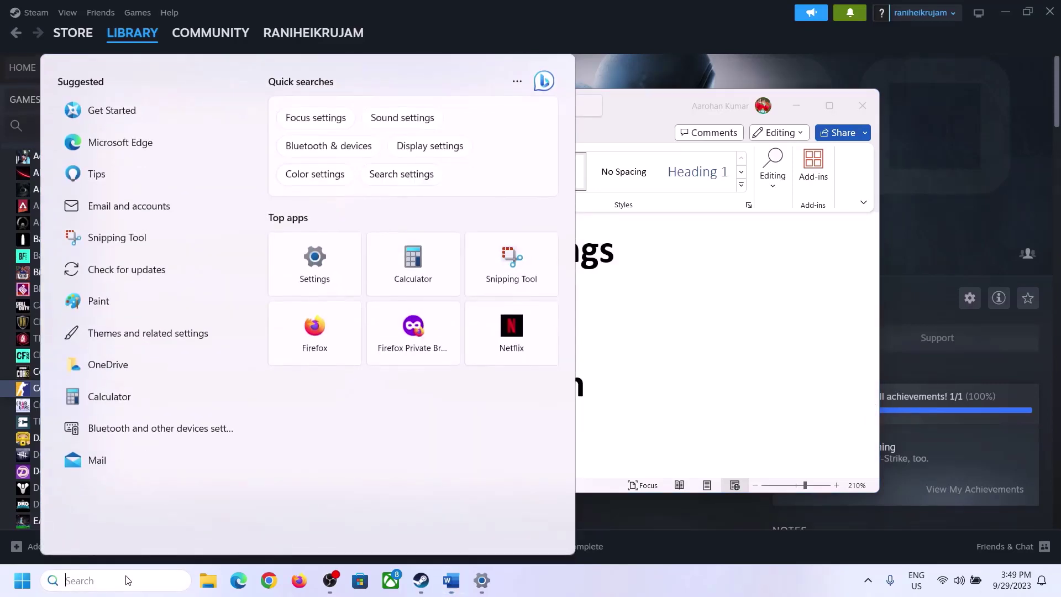
pyautogui.hotkey('ctrl', 'v')
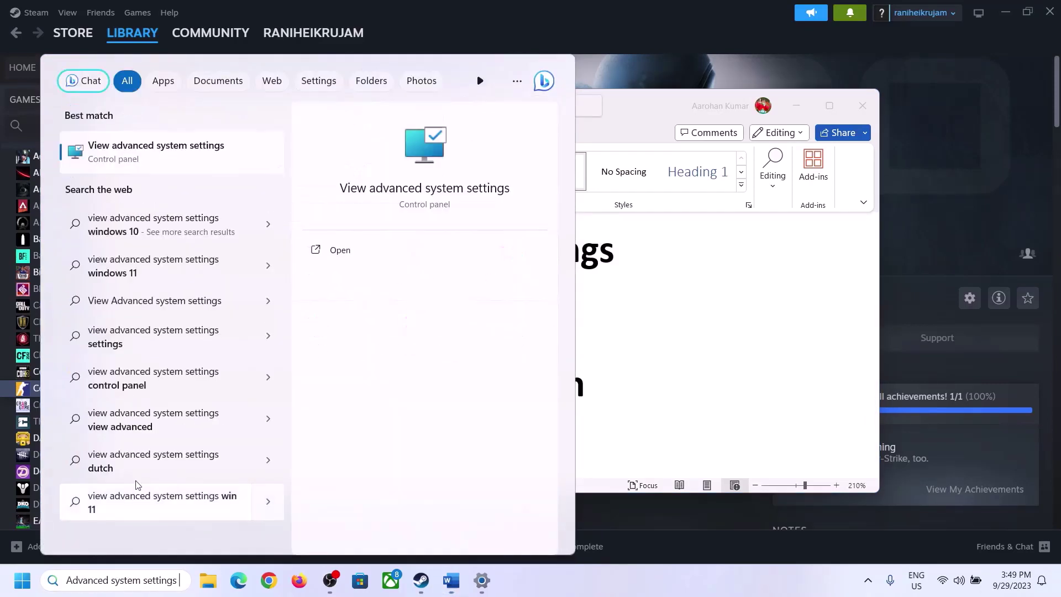
pyautogui.click(149, 161)
pyautogui.moveTo(218, 110); pyautogui.dragTo(474, 192)
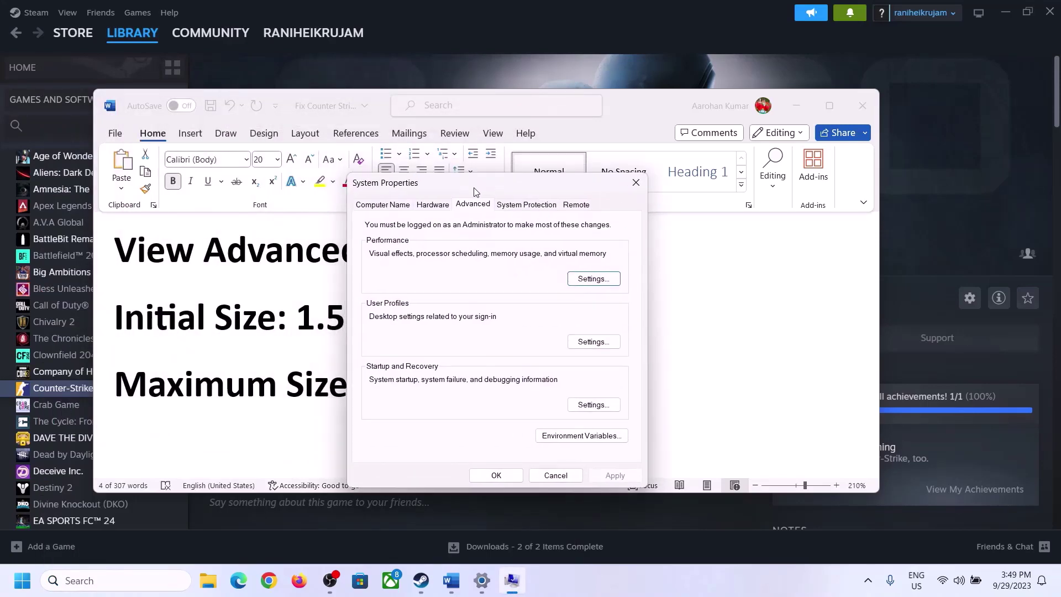
# - In the Virtual Memory settings, disable automatic paging file management and select Custom size for drive C:
pyautogui.click(594, 280)
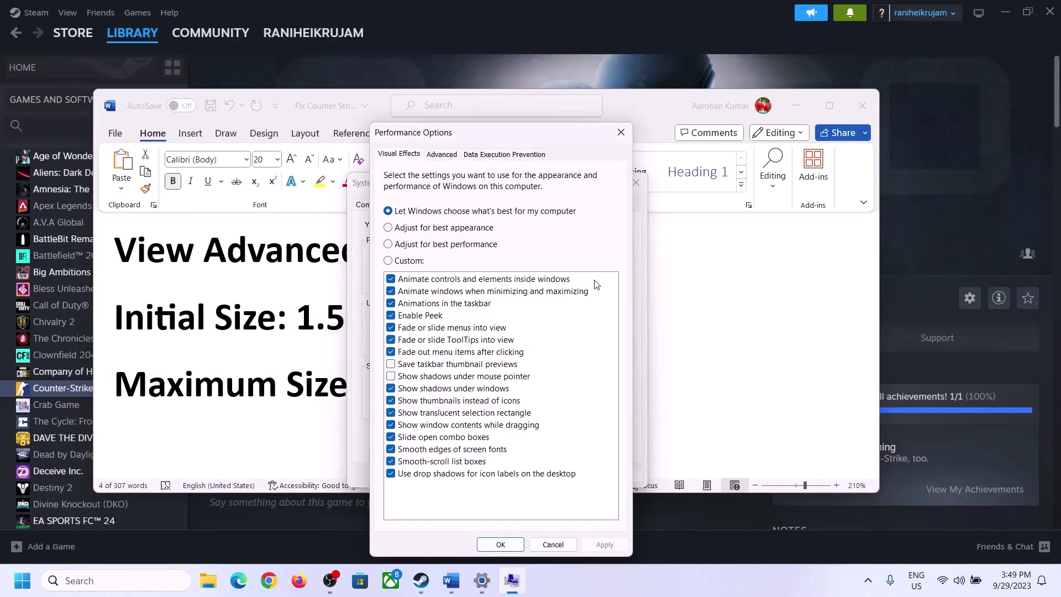
pyautogui.click(445, 156)
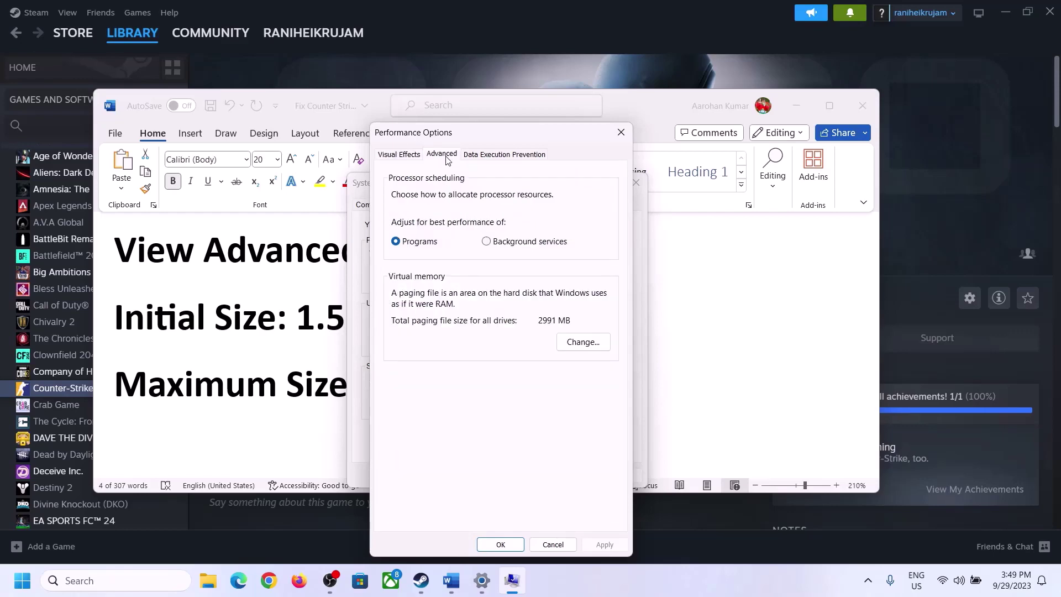
pyautogui.click(587, 341)
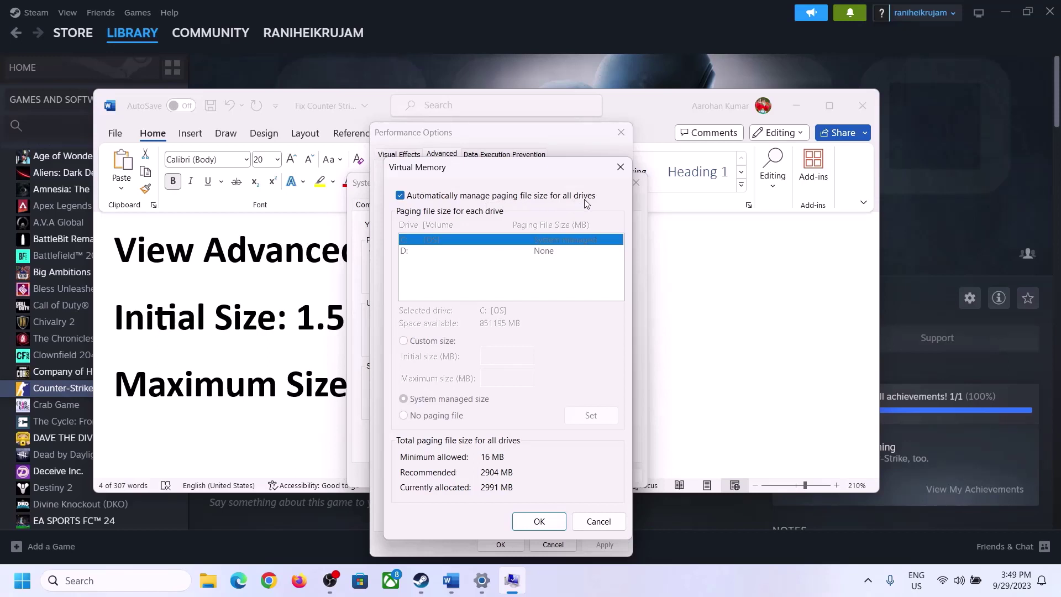
pyautogui.click(400, 195)
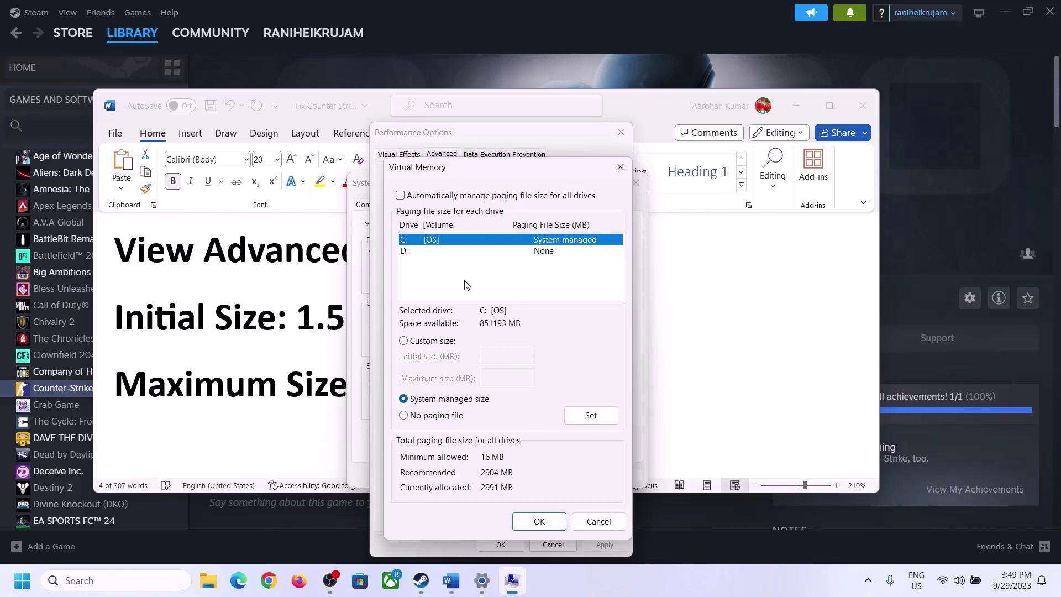
pyautogui.click(404, 342)
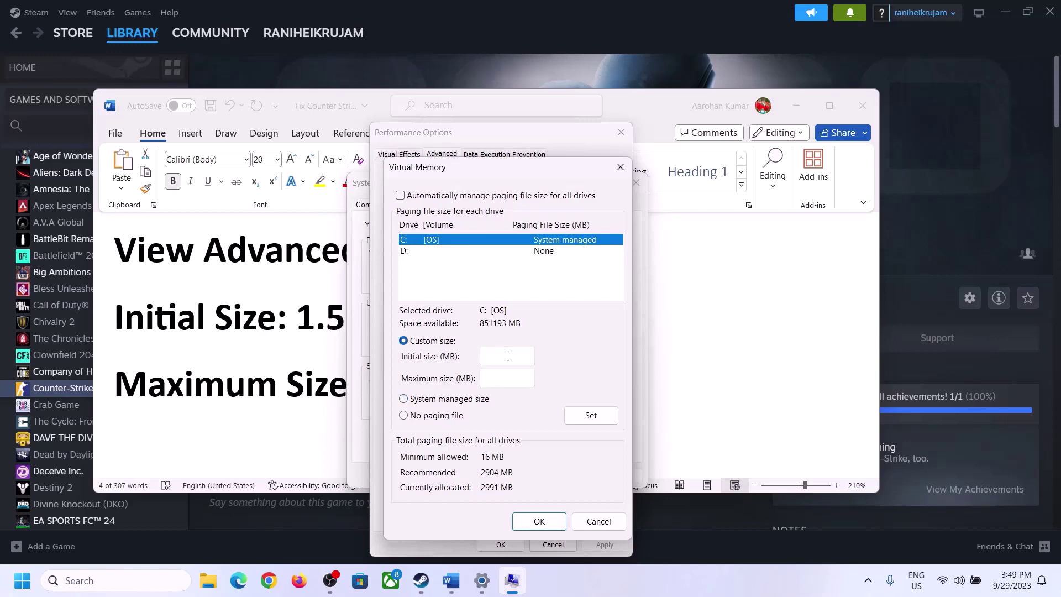
# - Highlight the "1.5 x Total Ram" formula in the notes and look up the installed RAM on the System About page
pyautogui.click(293, 332)
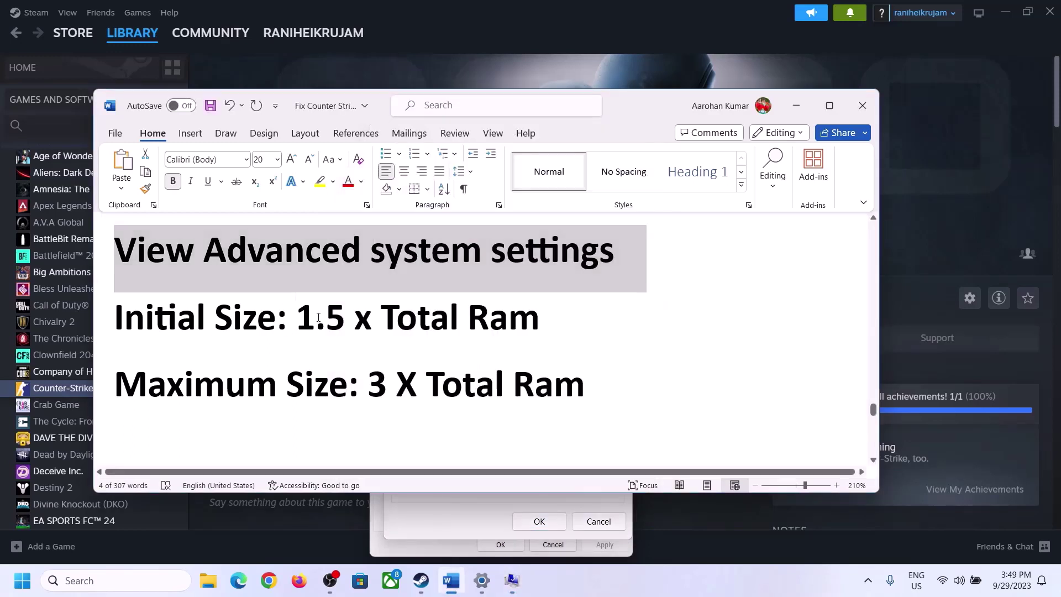
pyautogui.moveTo(318, 316); pyautogui.dragTo(492, 330)
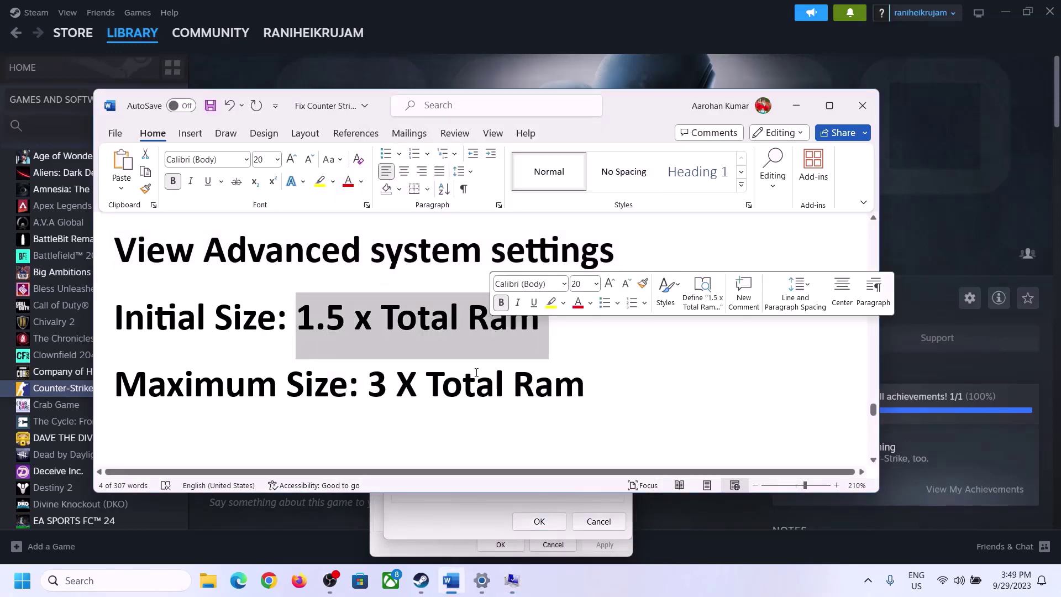
pyautogui.click(482, 584)
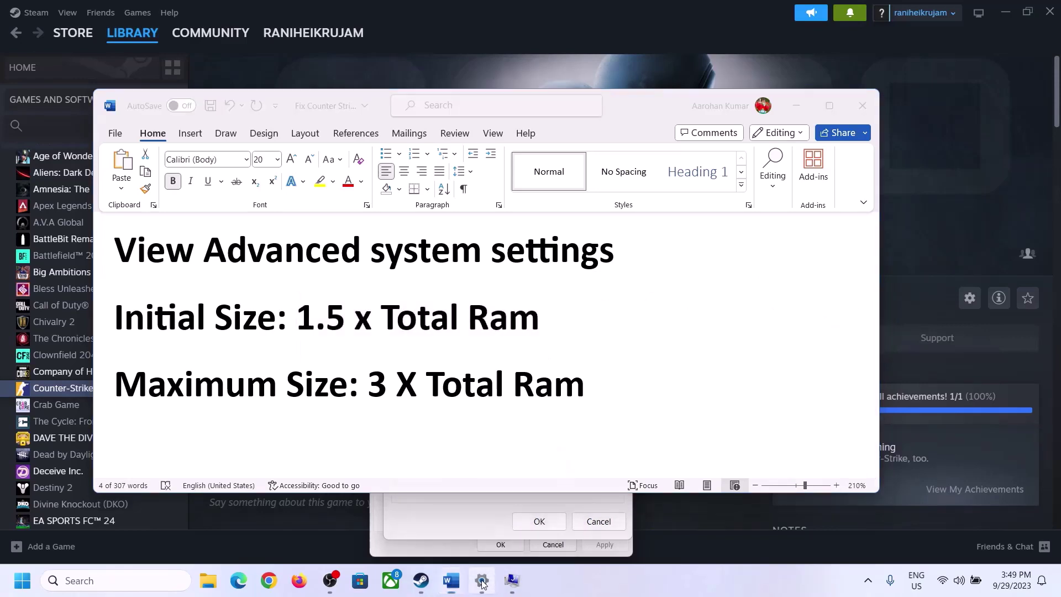
pyautogui.click(49, 178)
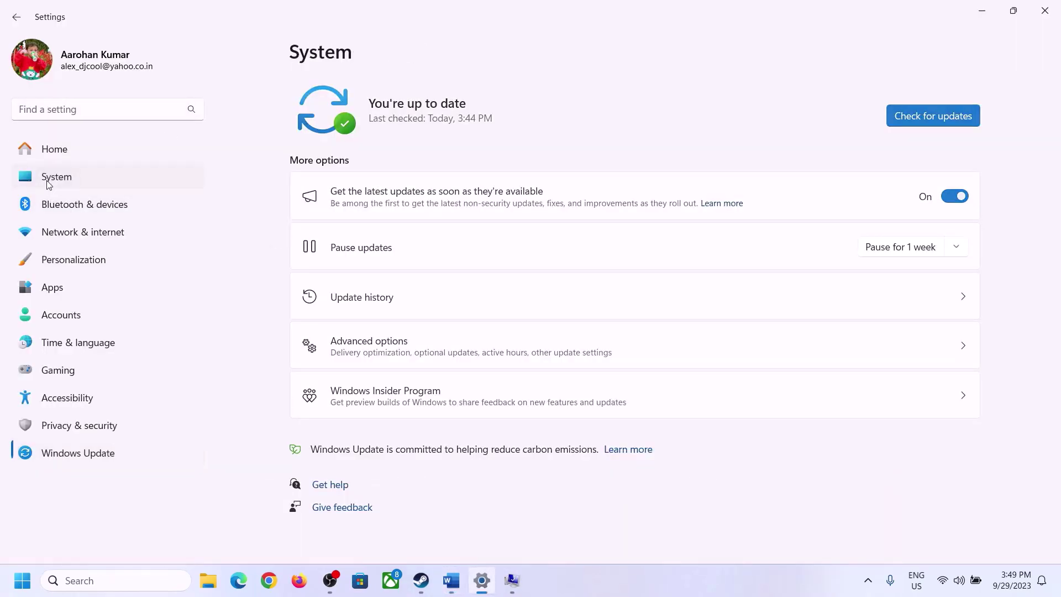
pyautogui.scroll(-10, 379, 469)
pyautogui.click(350, 526)
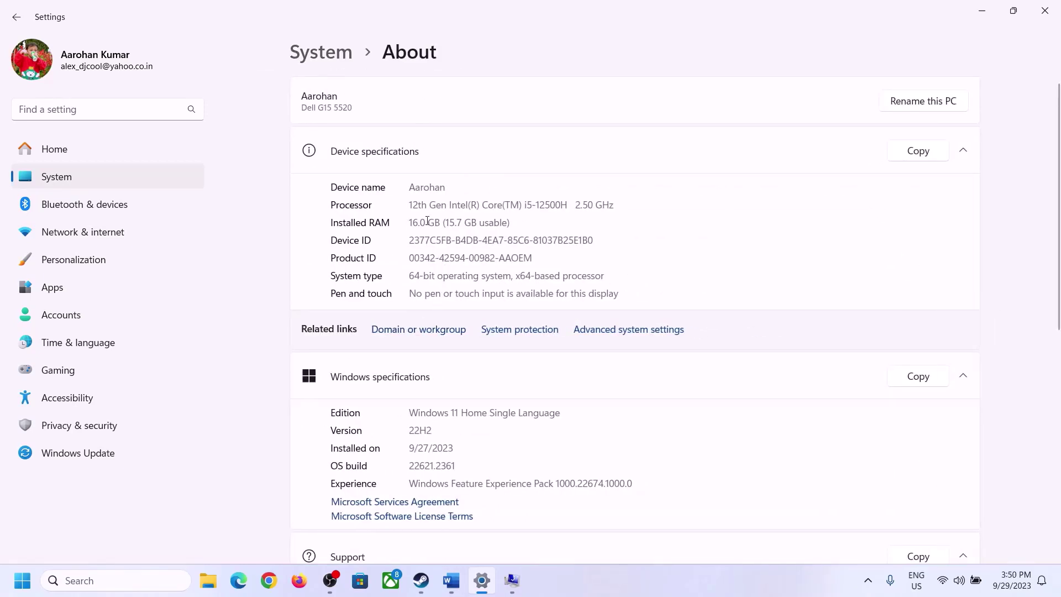
pyautogui.moveTo(417, 222); pyautogui.dragTo(404, 224)
pyautogui.click(426, 224)
pyautogui.moveTo(420, 221); pyautogui.dragTo(404, 221)
# - Launch Calculator by running calc, place it beside the Virtual Memory dialog and check the initial size formula in the notes
pyautogui.click(512, 582)
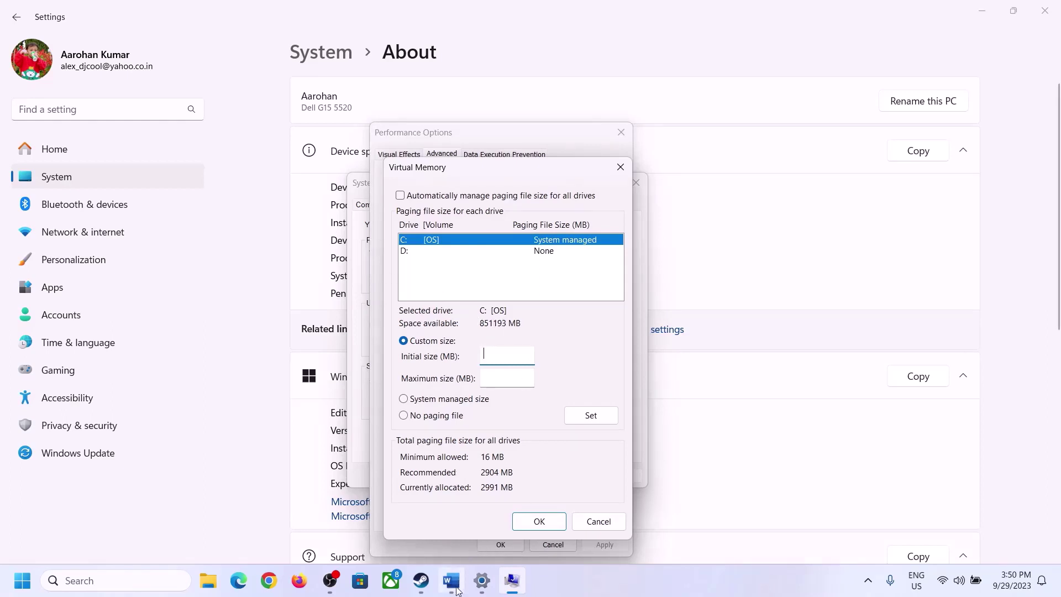
pyautogui.moveTo(481, 580)
pyautogui.press('super+r')
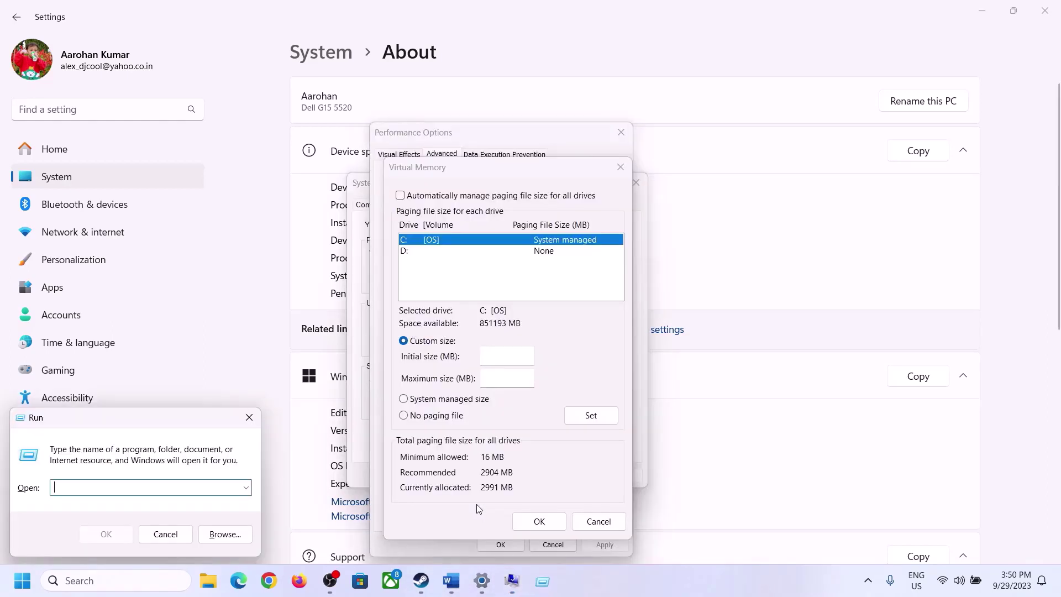
pyautogui.write('calc')
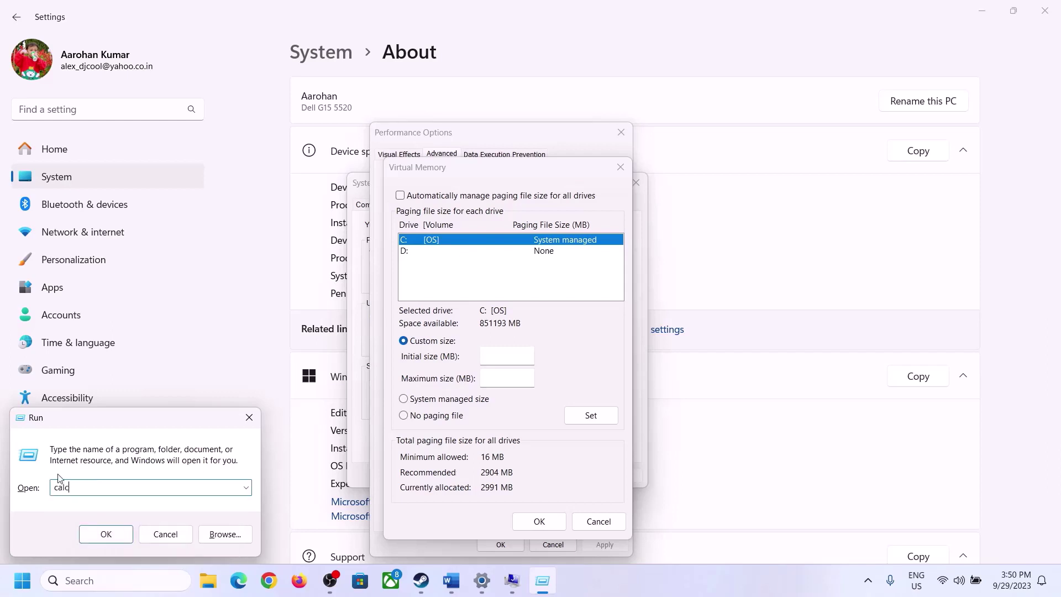
pyautogui.click(106, 534)
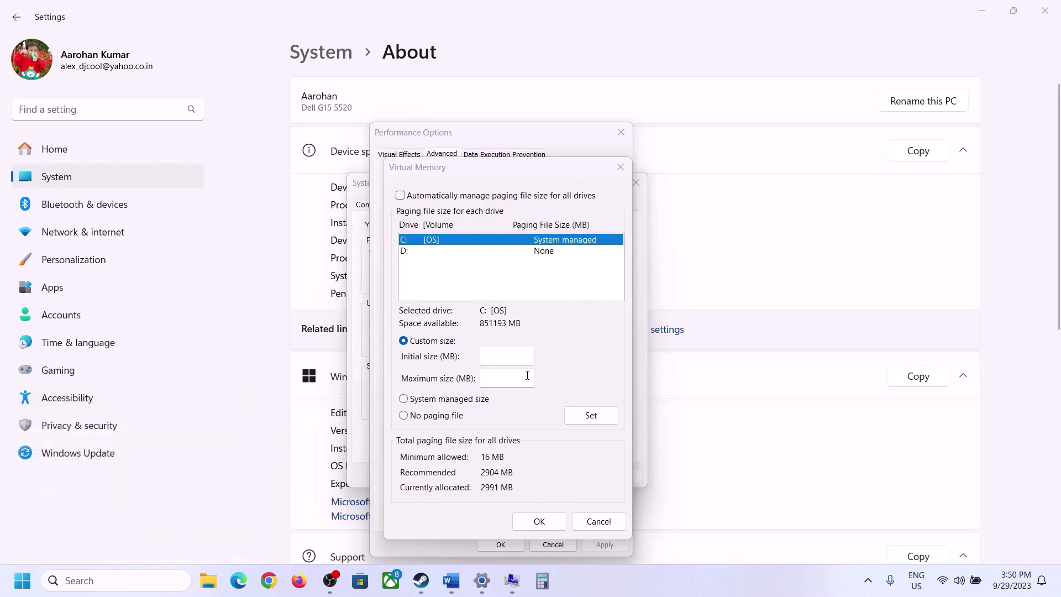
pyautogui.moveTo(139, 26); pyautogui.dragTo(782, 188)
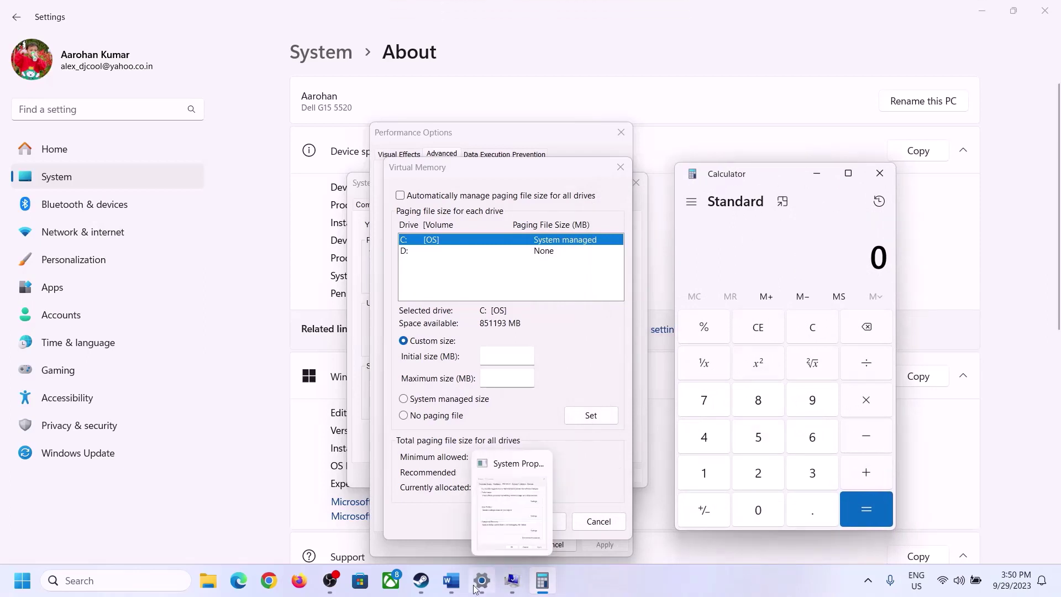
pyautogui.click(450, 589)
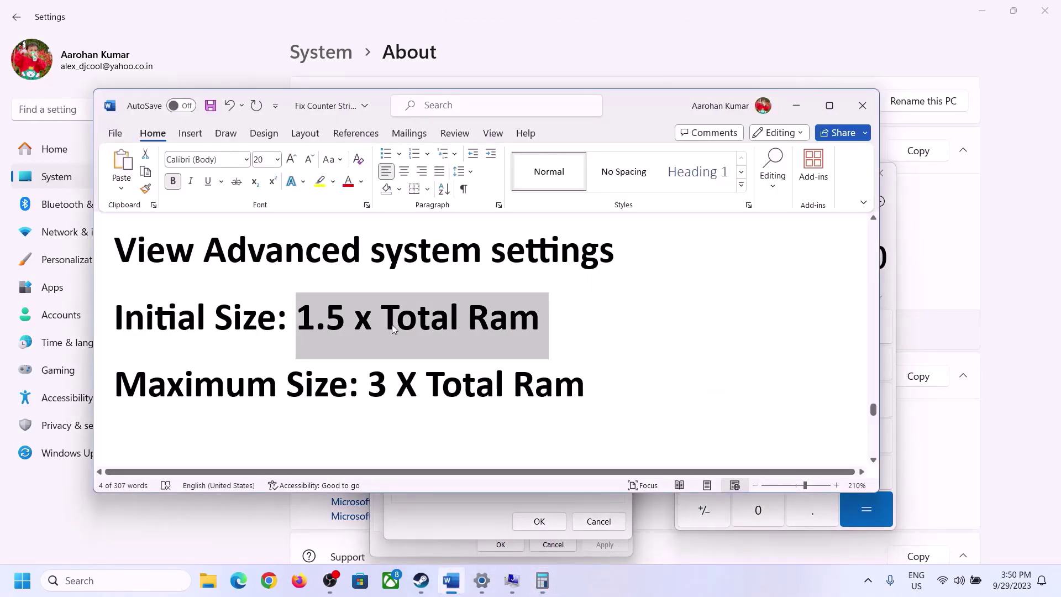
pyautogui.click(553, 581)
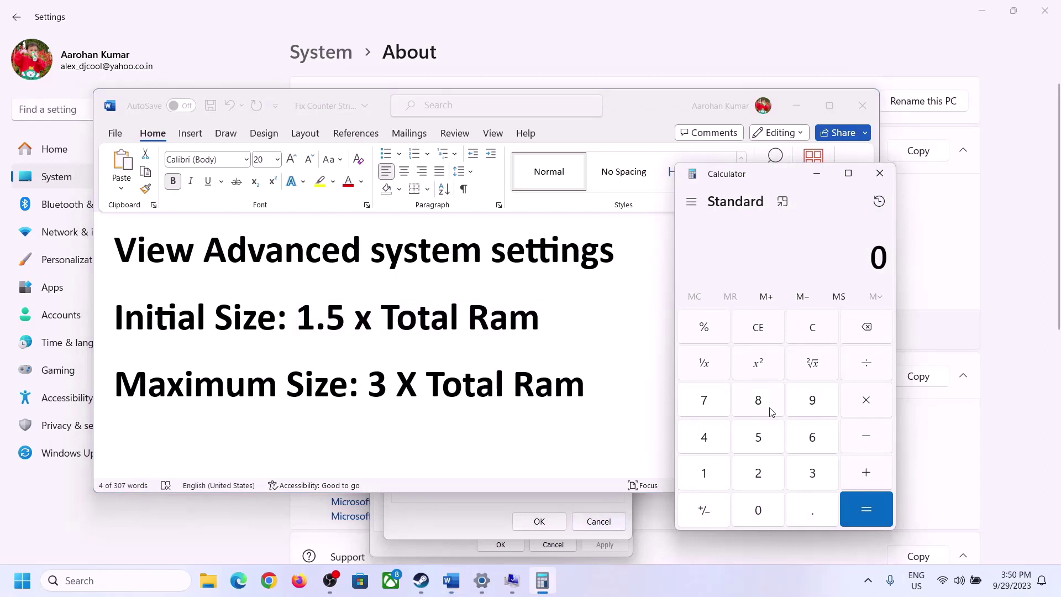
# - Convert the installed RAM to megabytes by calculating 16 × 1024 in Calculator
pyautogui.click(703, 473)
pyautogui.click(809, 444)
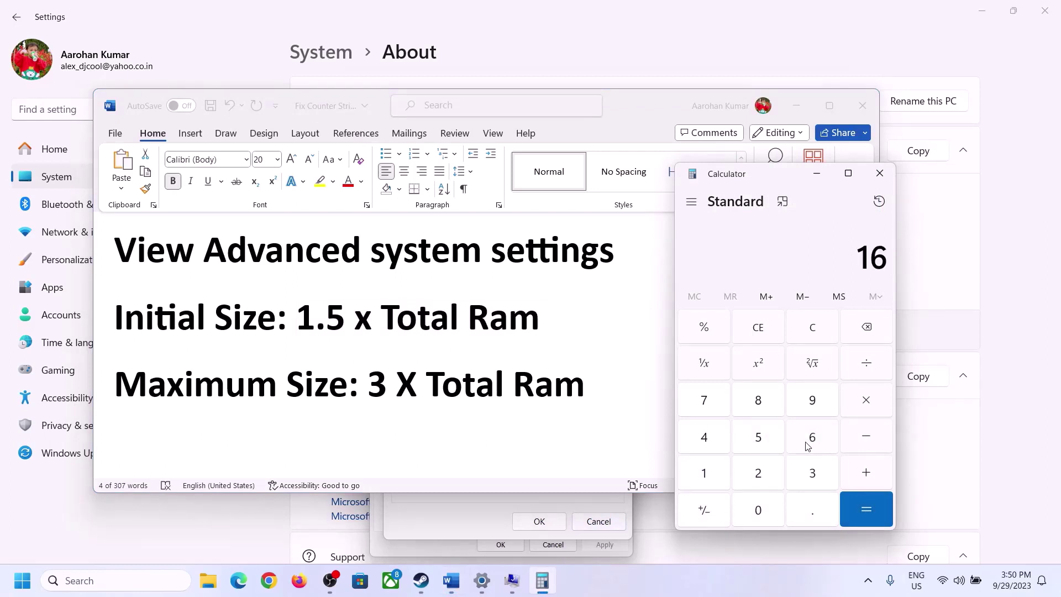
pyautogui.click(815, 337)
pyautogui.click(710, 473)
pyautogui.click(798, 445)
pyautogui.click(867, 404)
pyautogui.click(704, 476)
pyautogui.click(759, 517)
pyautogui.click(759, 474)
pyautogui.click(712, 444)
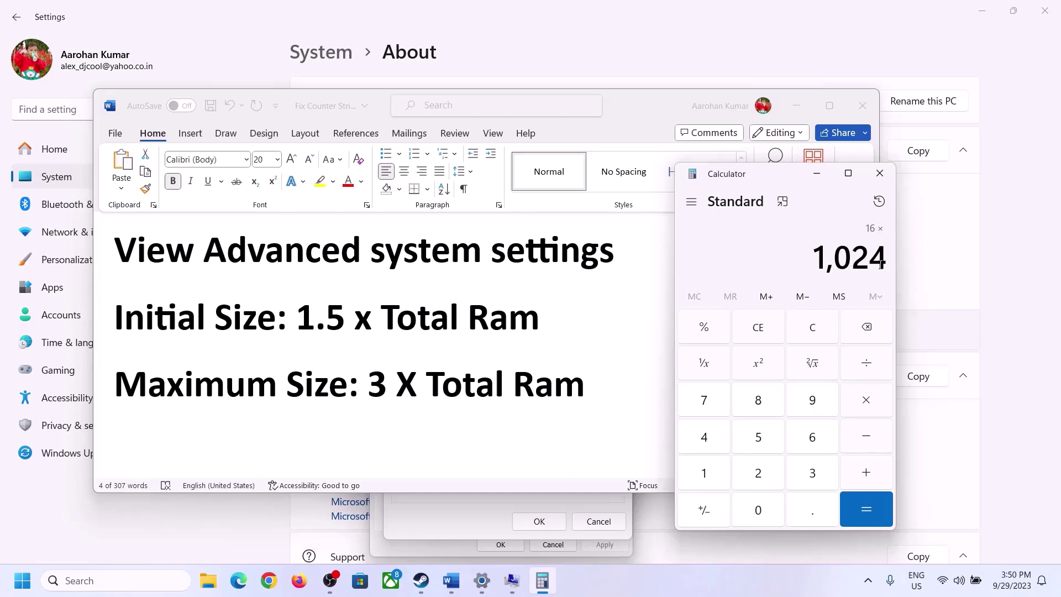
pyautogui.click(865, 510)
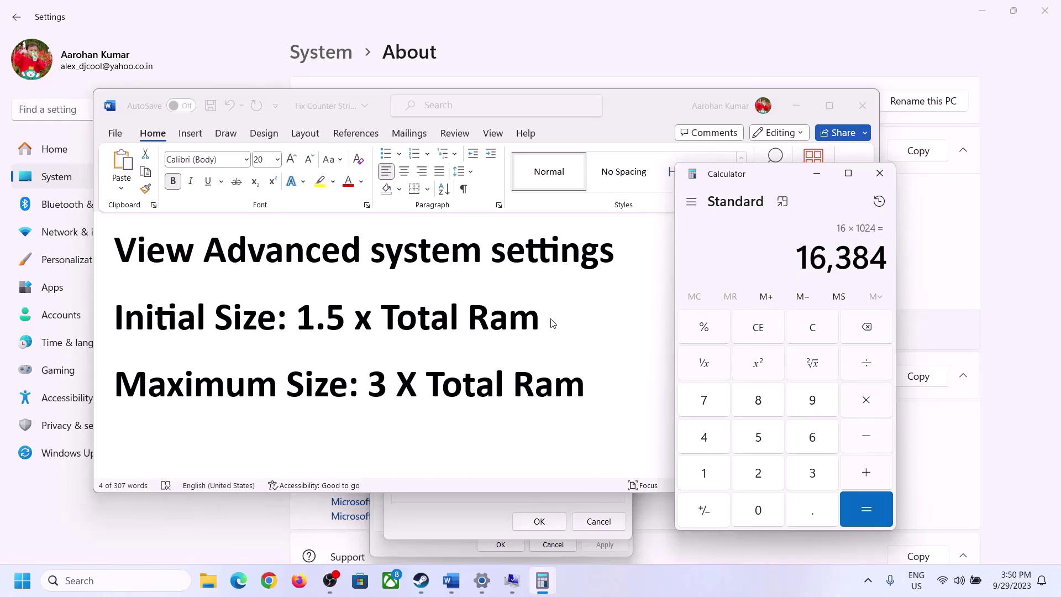
# - Multiply the RAM size in megabytes by 1.5 to get the initial paging file size
pyautogui.click(867, 401)
pyautogui.click(713, 476)
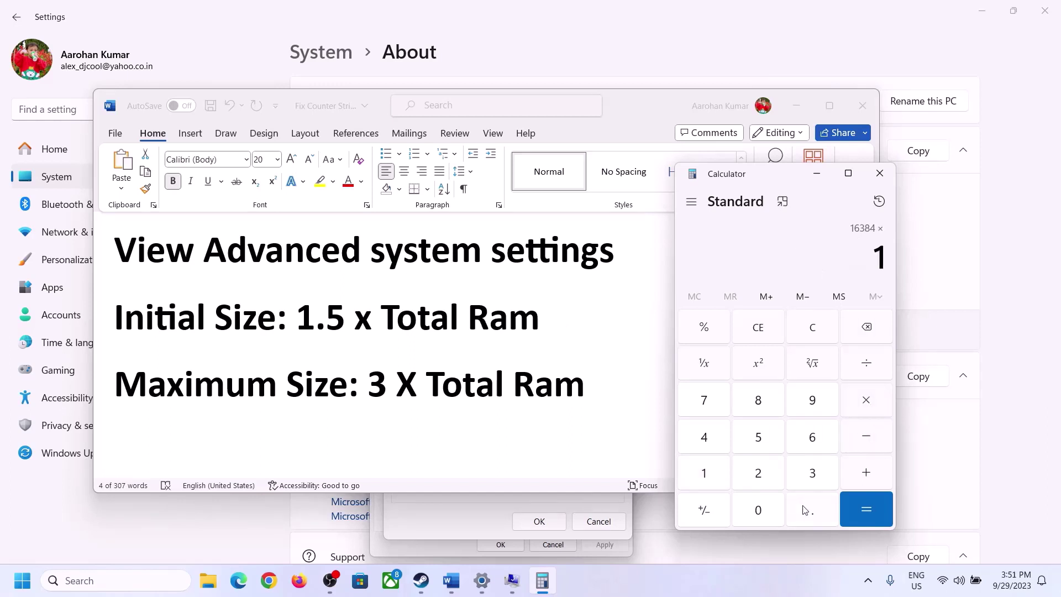
pyautogui.click(809, 521)
pyautogui.click(758, 437)
pyautogui.click(866, 507)
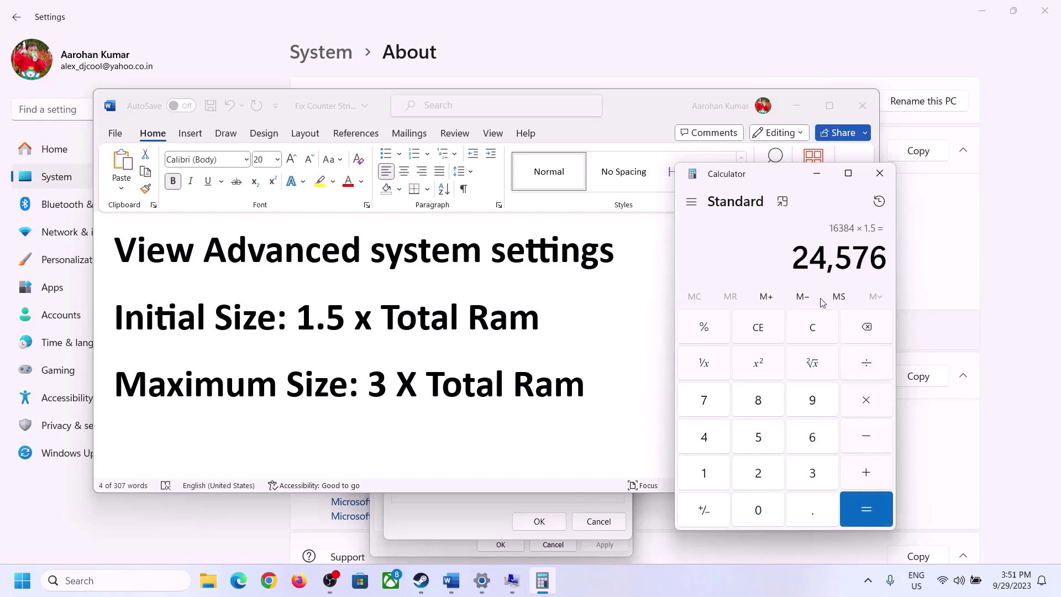
# - Set the custom initial paging file size for drive C: to 24576 MB
pyautogui.click(490, 497)
pyautogui.click(502, 357)
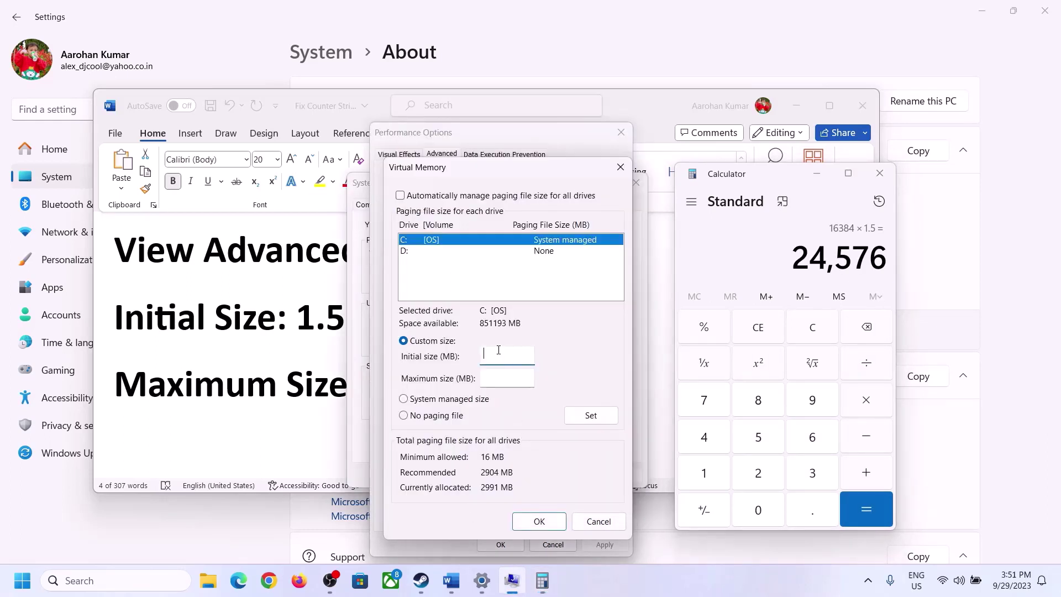
pyautogui.write('24576')
pyautogui.click(532, 378)
# - Check the Maximum Size formula in the notes, clear Calculator and recheck the installed RAM on the About page
pyautogui.click(305, 392)
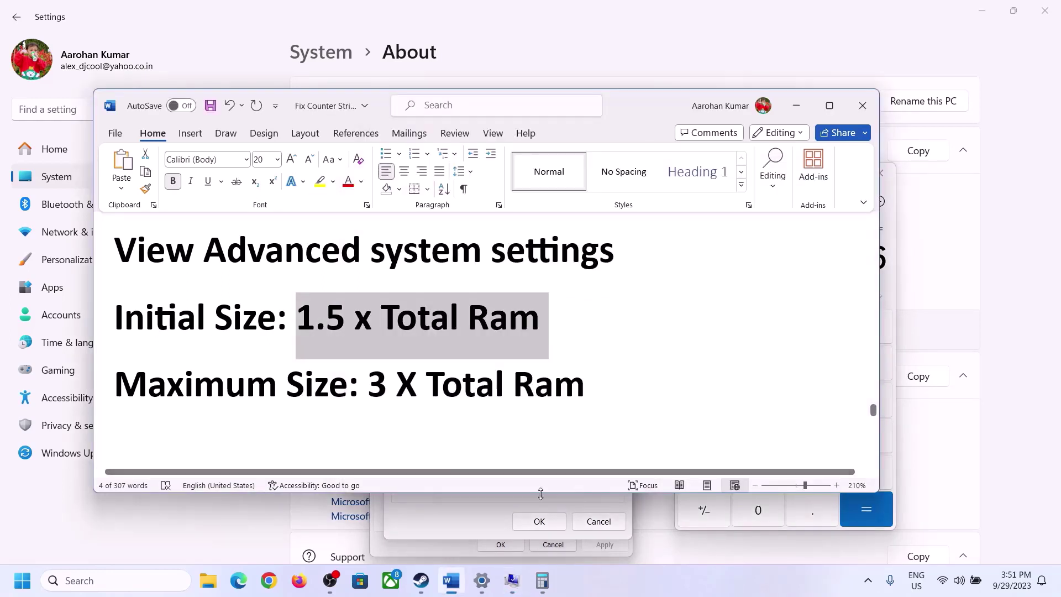
pyautogui.click(893, 291)
pyautogui.click(820, 324)
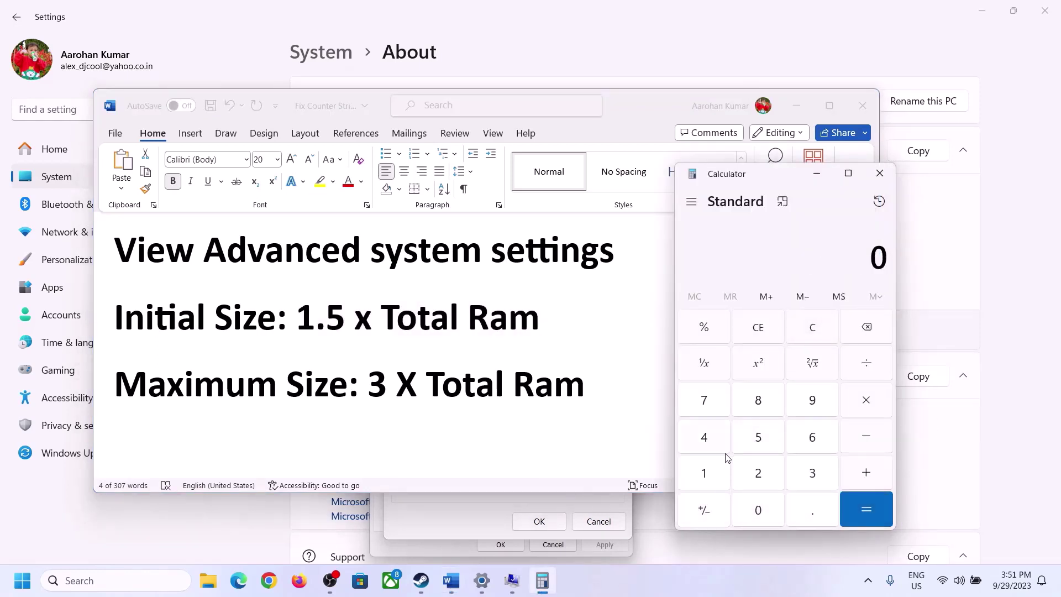
pyautogui.click(482, 581)
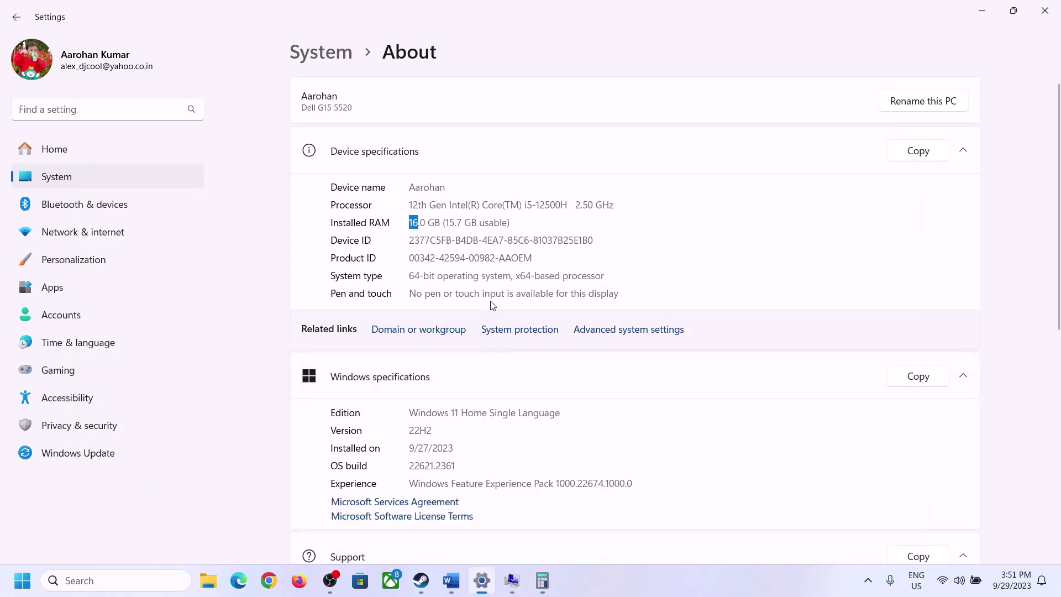
pyautogui.click(542, 580)
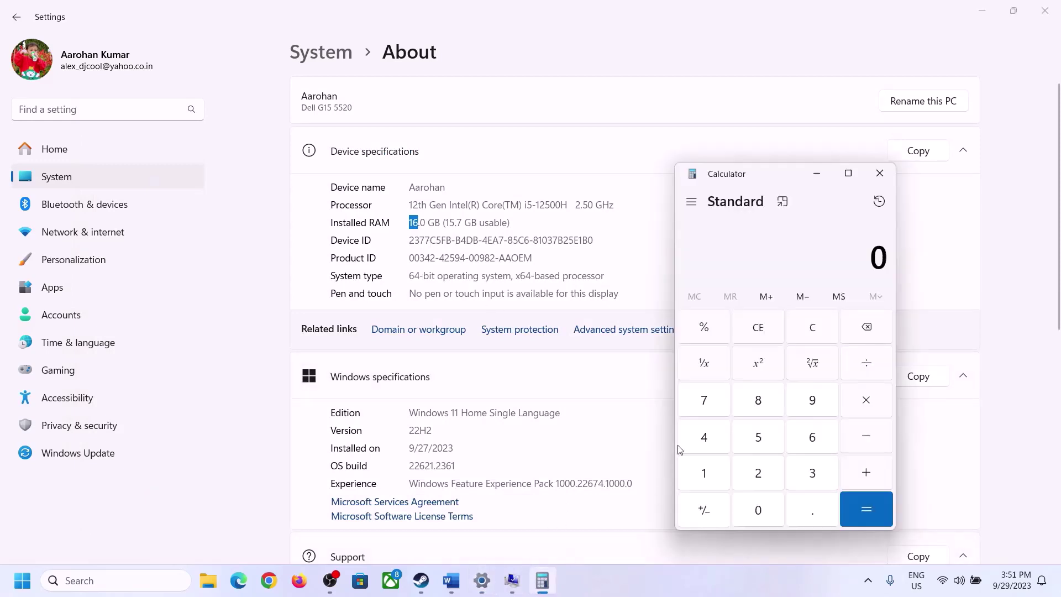
# - Calculate 16 × 1024 in Calculator again to get the installed RAM in megabytes for the maximum size
pyautogui.click(716, 470)
pyautogui.click(811, 438)
pyautogui.click(864, 402)
pyautogui.click(712, 470)
pyautogui.click(750, 505)
pyautogui.click(759, 474)
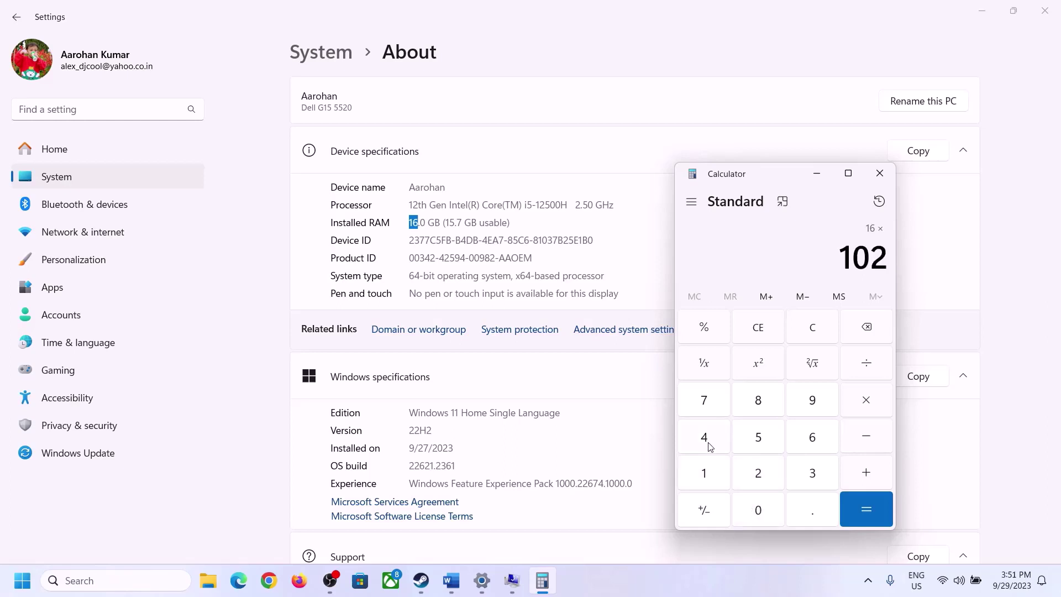
pyautogui.click(705, 437)
pyautogui.click(858, 515)
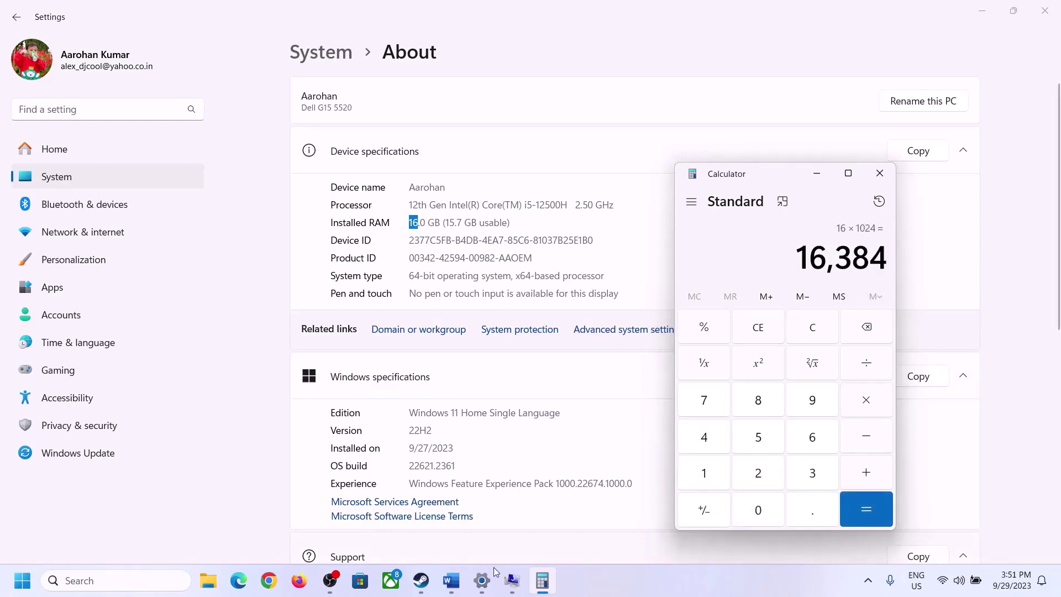
# - Check the Maximum Size formula in the Word notes and multiply the RAM in megabytes by 3 in Calculator
pyautogui.click(451, 580)
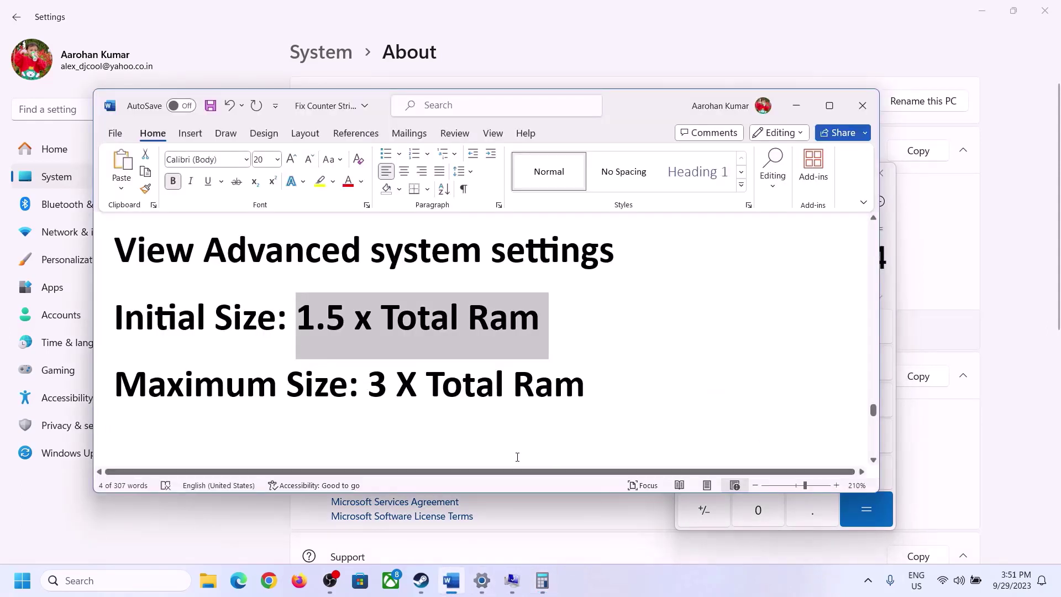
pyautogui.click(542, 580)
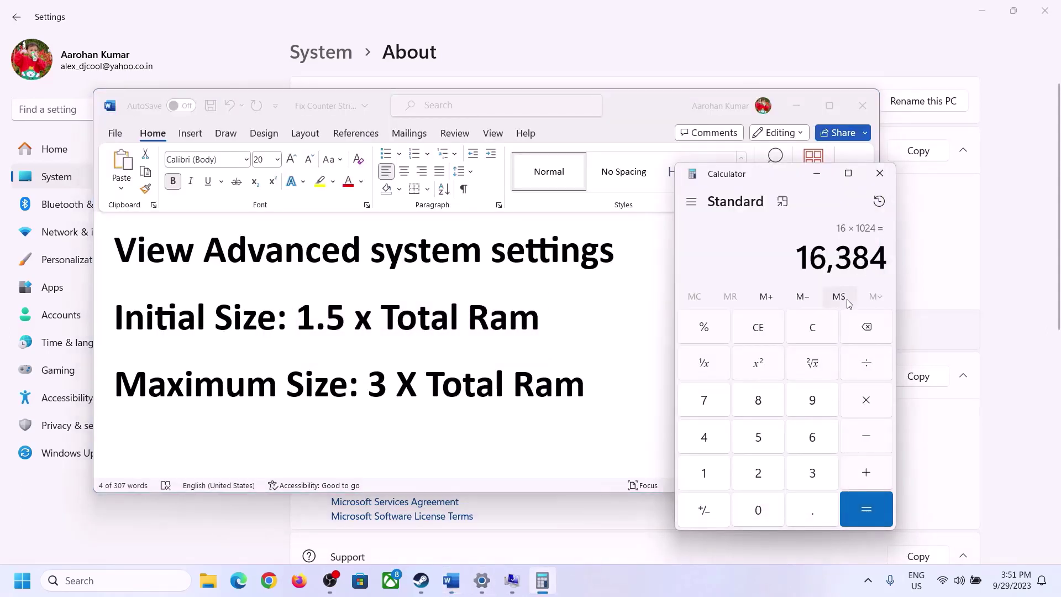
pyautogui.click(867, 407)
pyautogui.click(797, 480)
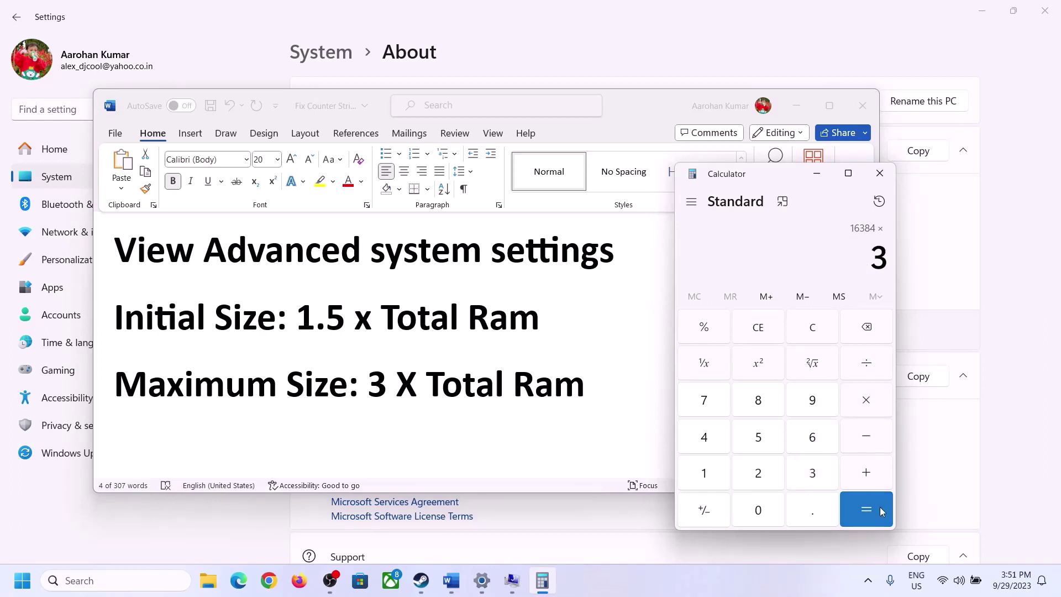
pyautogui.click(878, 509)
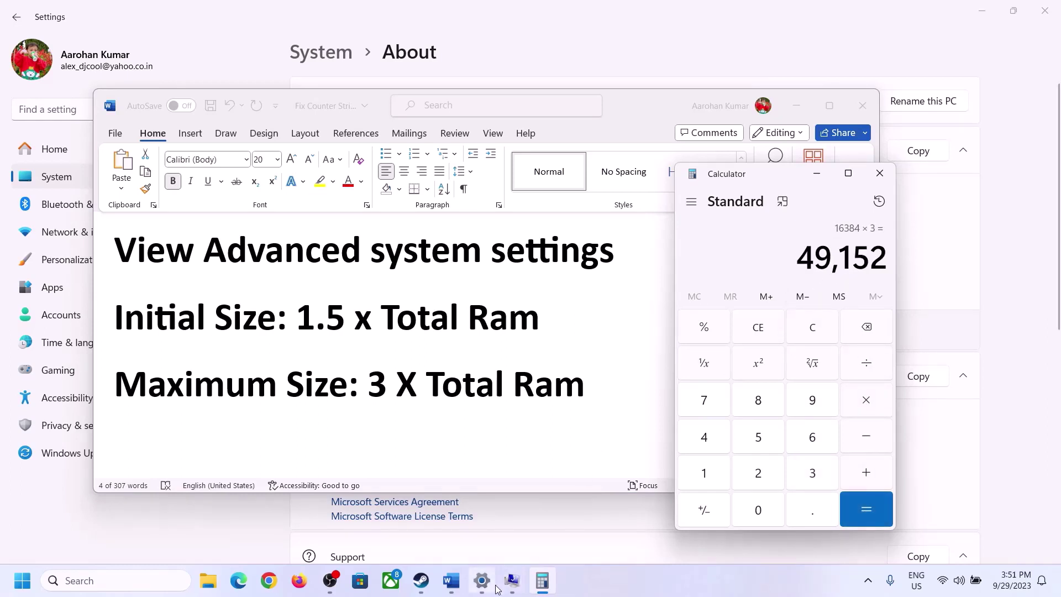
# - Set the custom maximum paging file size for drive C: to 49152 MB and apply the custom size to the drive
pyautogui.click(512, 581)
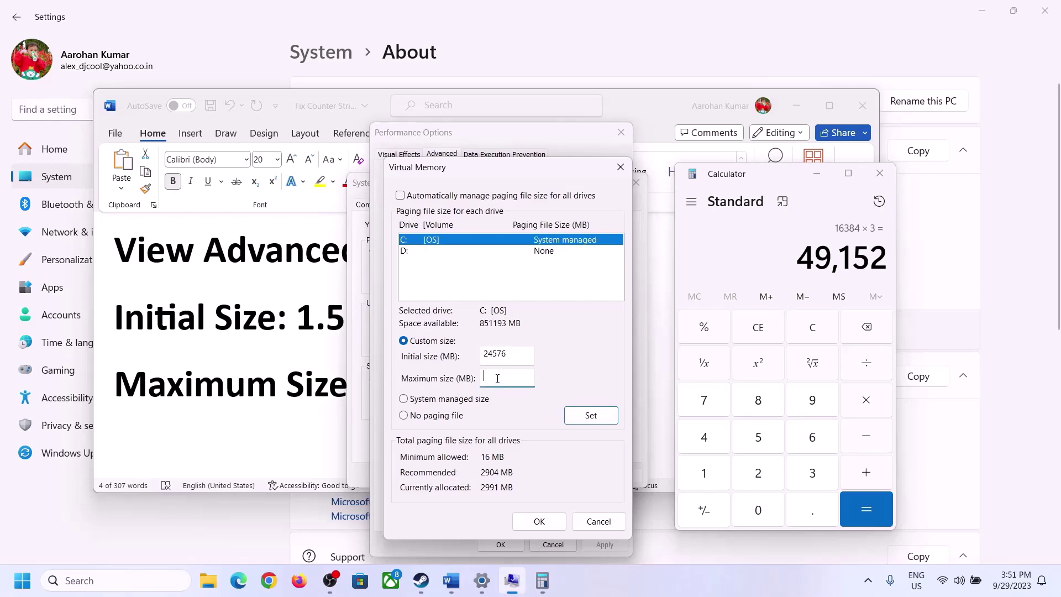
pyautogui.write('49152')
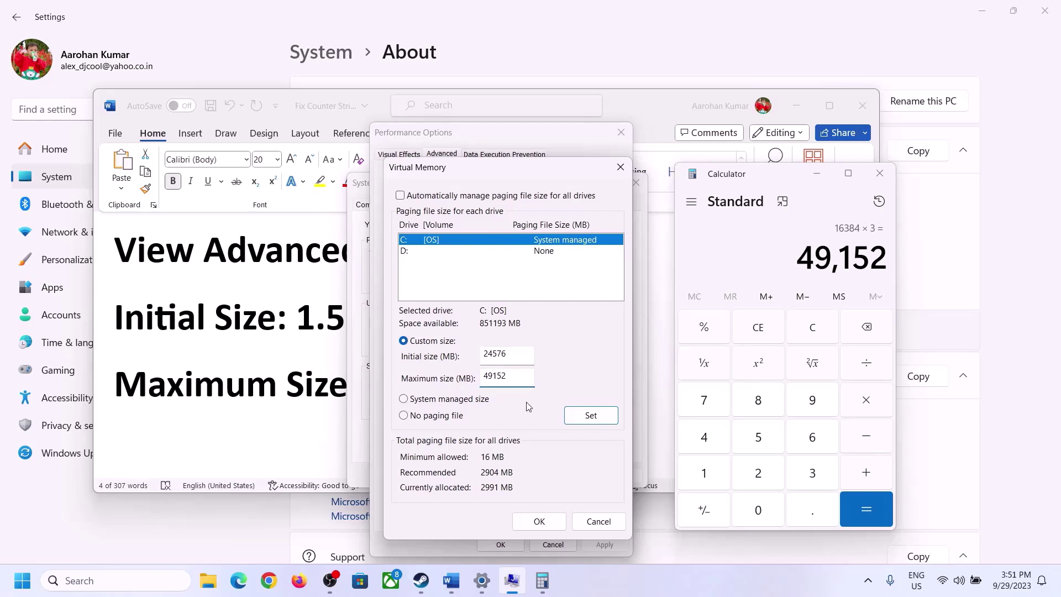
pyautogui.click(591, 418)
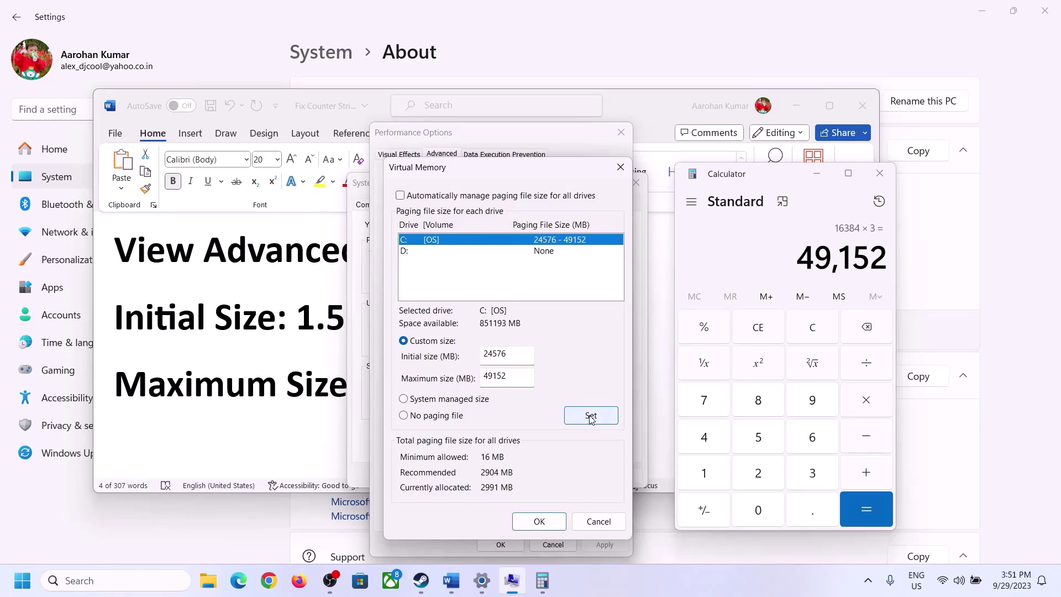
# - Confirm the virtual memory changes, accept the open system dialogs and dismiss the restart prompt without restarting
pyautogui.click(540, 522)
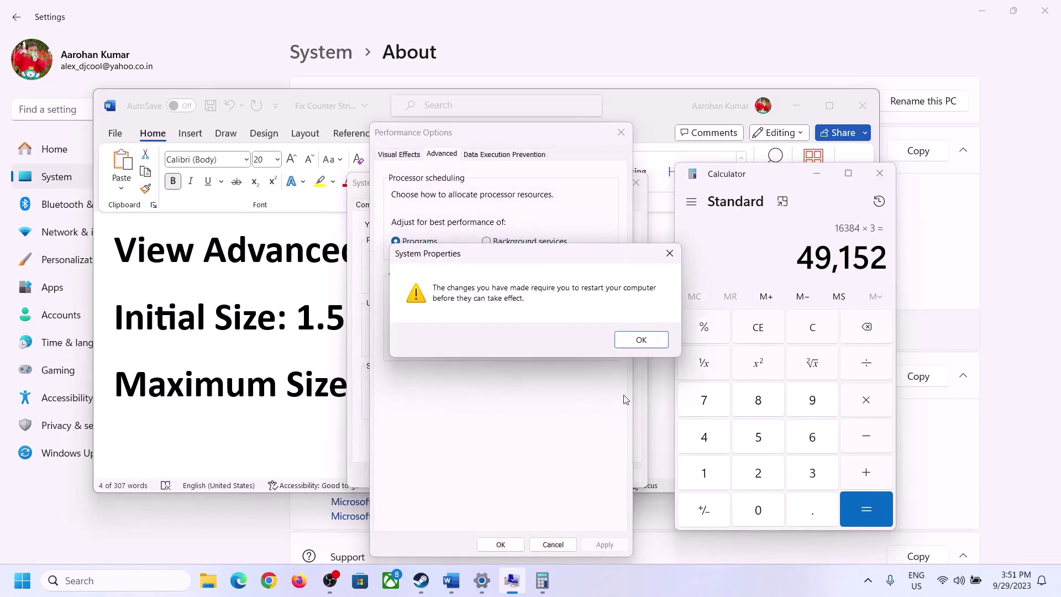
pyautogui.click(658, 340)
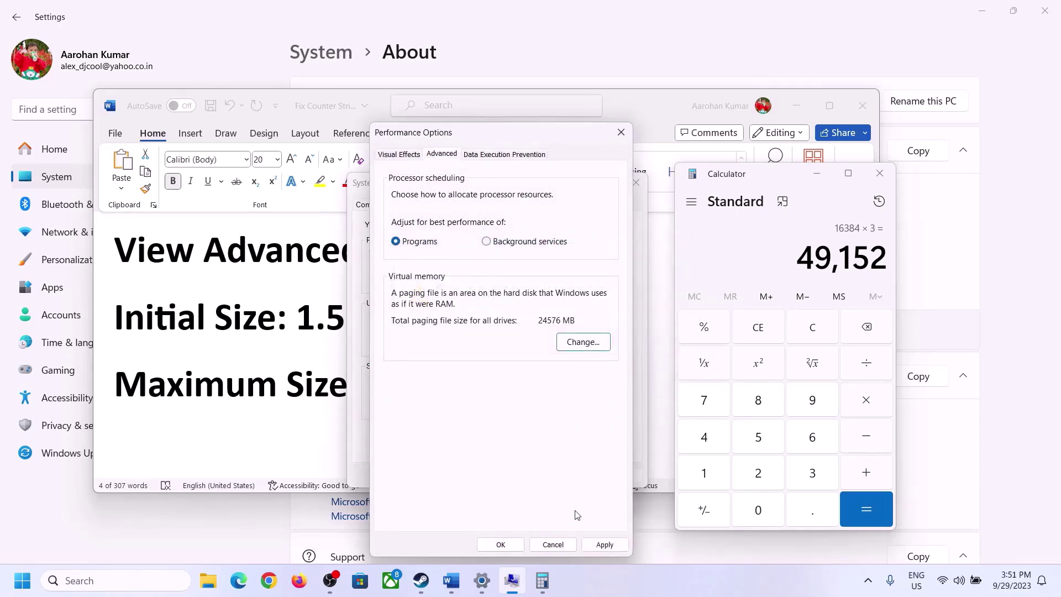
pyautogui.click(510, 546)
pyautogui.click(501, 473)
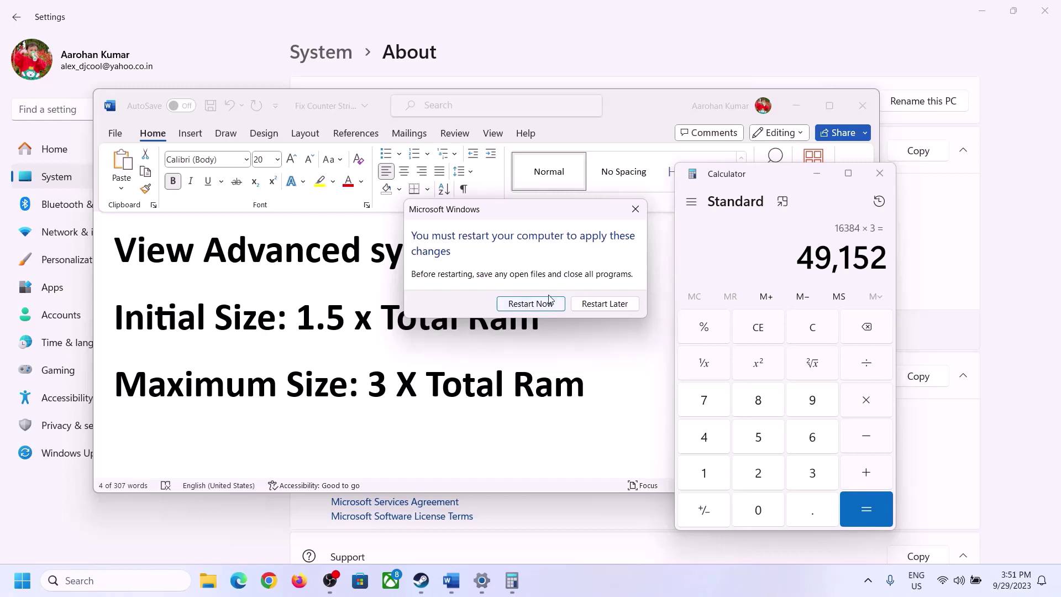
pyautogui.click(636, 209)
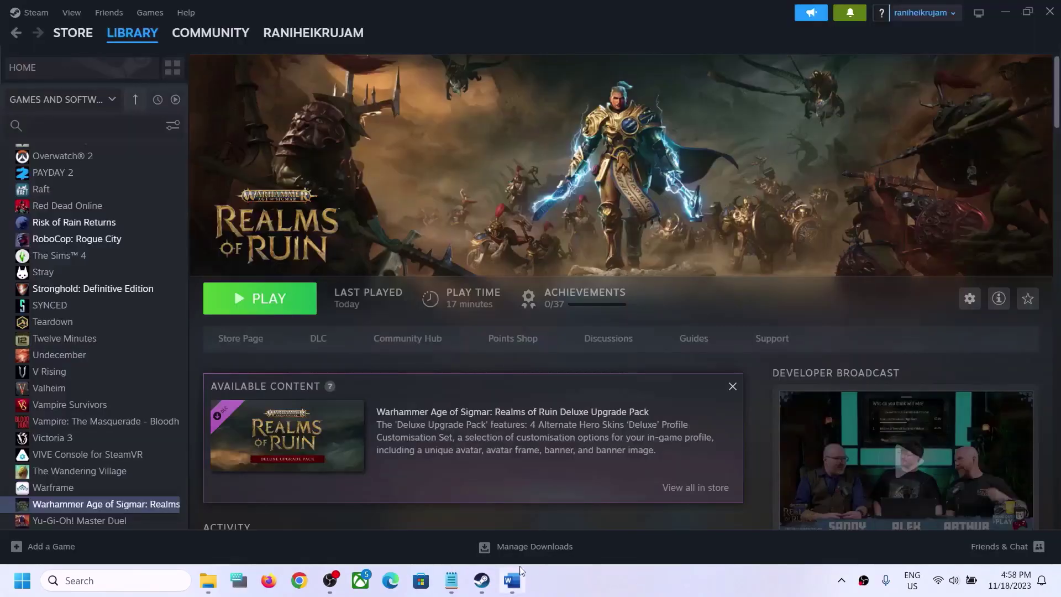
# - Copy the Visual C++ download link from Step 8 of the Word notes
pyautogui.click(519, 585)
pyautogui.scroll(-3, 391, 260)
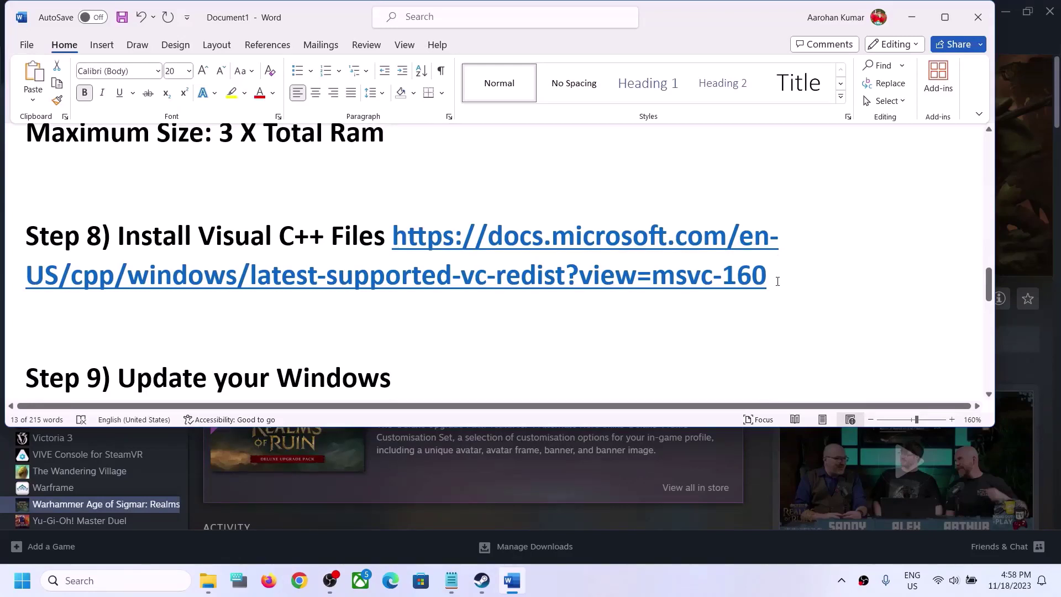
pyautogui.moveTo(777, 281); pyautogui.dragTo(390, 247)
pyautogui.hotkey('ctrl', 'c')
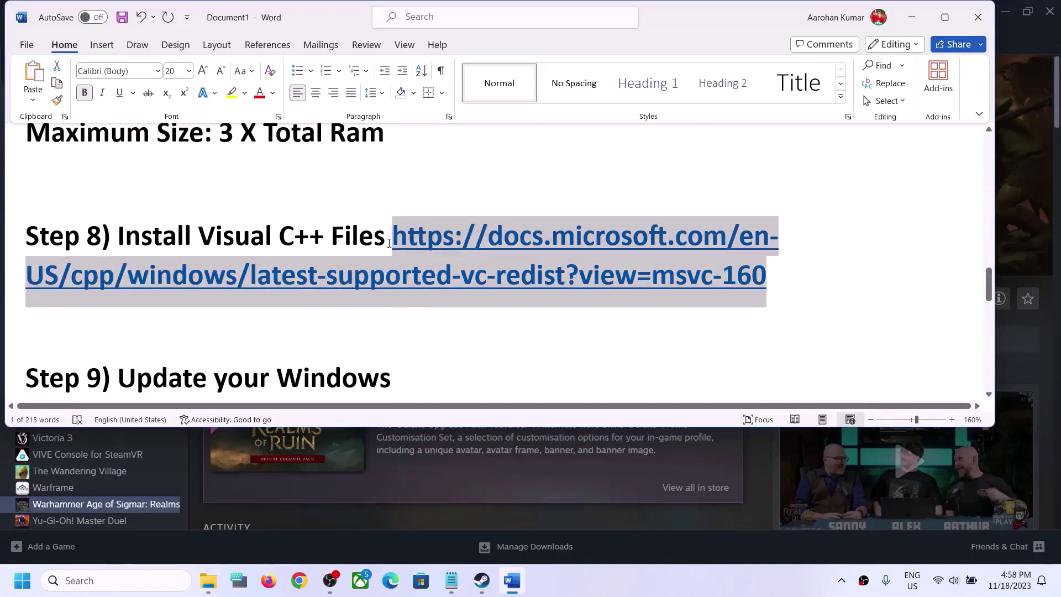
# - Switch to Chrome and open the copied Microsoft Visual C++ Redistributable page
pyautogui.click(305, 582)
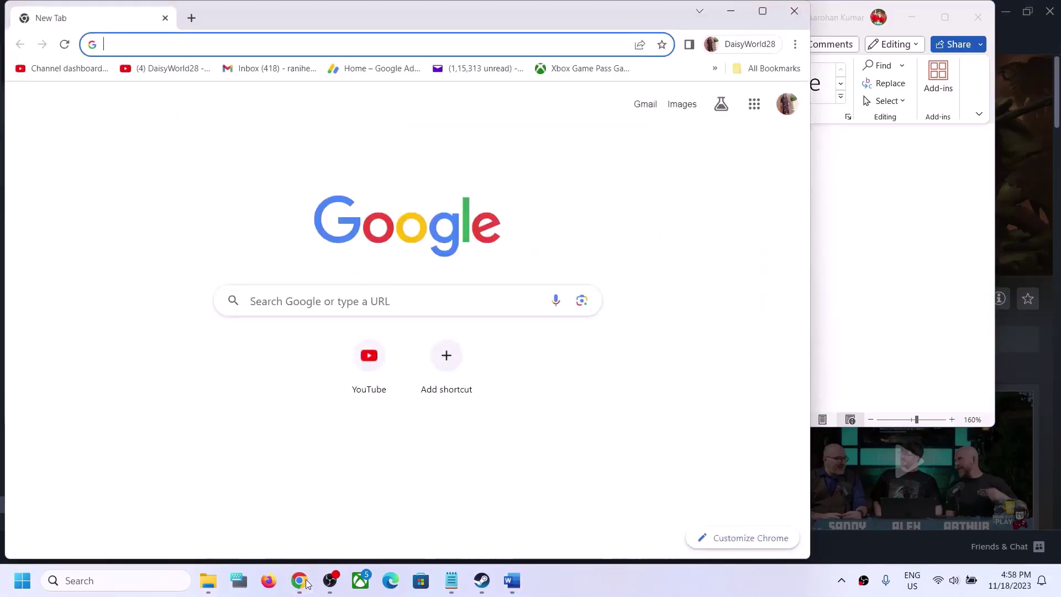
pyautogui.hotkey('alt', 'Tab')
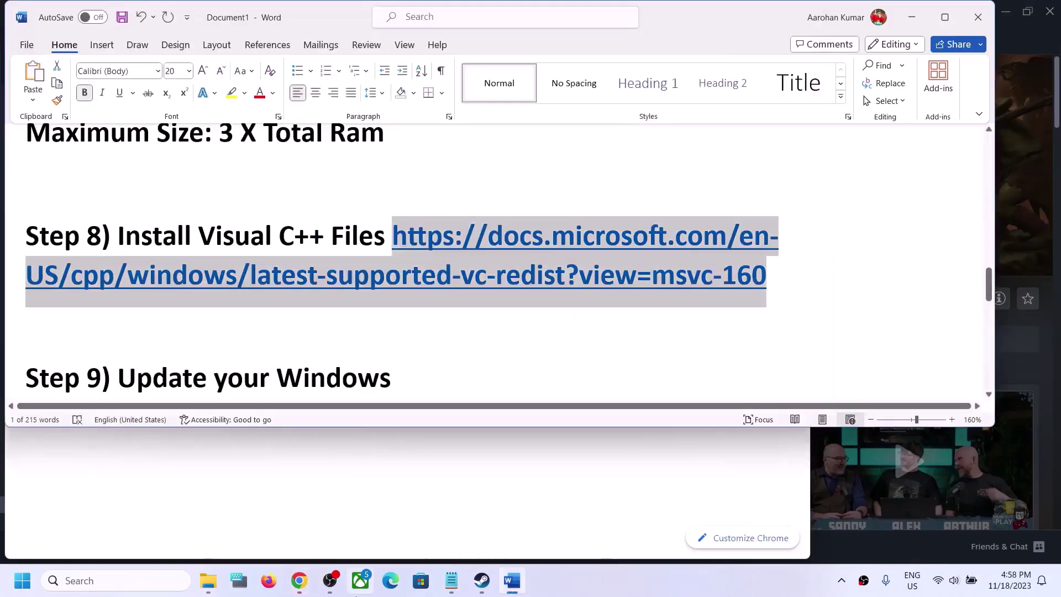
pyautogui.hotkey('alt', 'Tab')
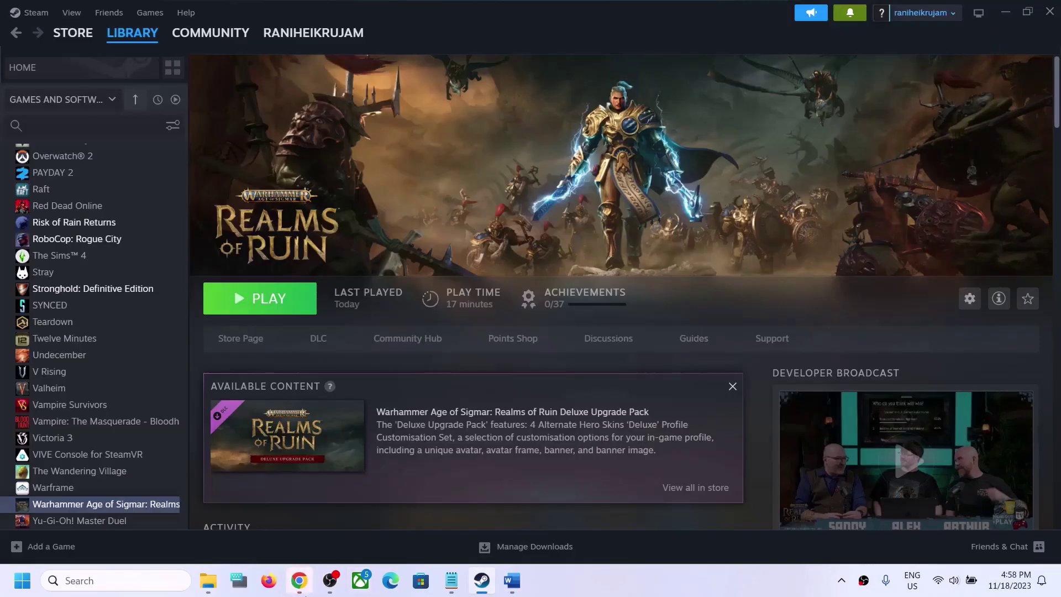
pyautogui.click(299, 580)
pyautogui.hotkey('ctrl', 'v')
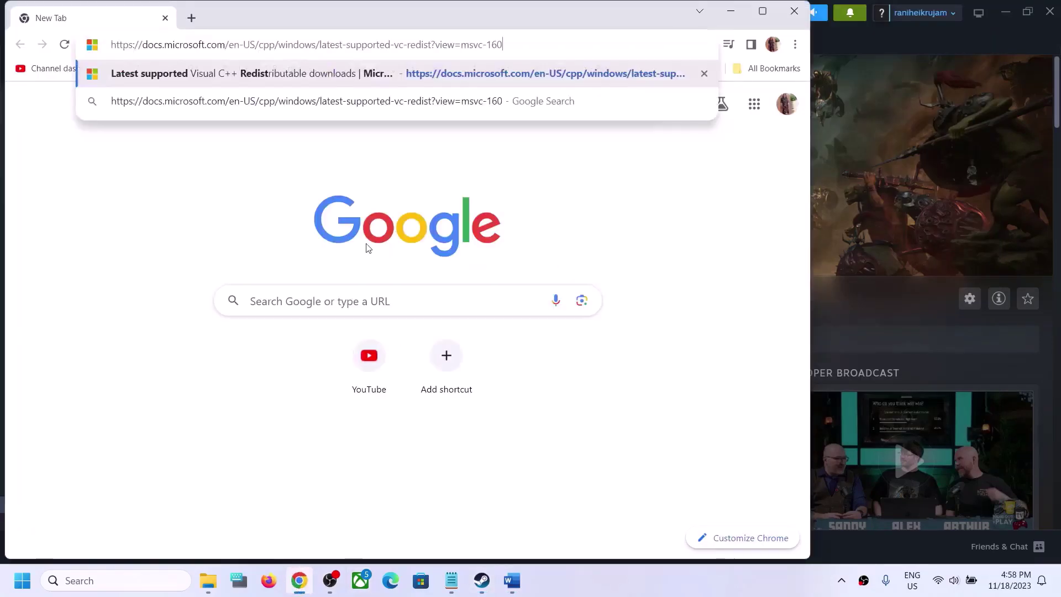
pyautogui.press('Return')
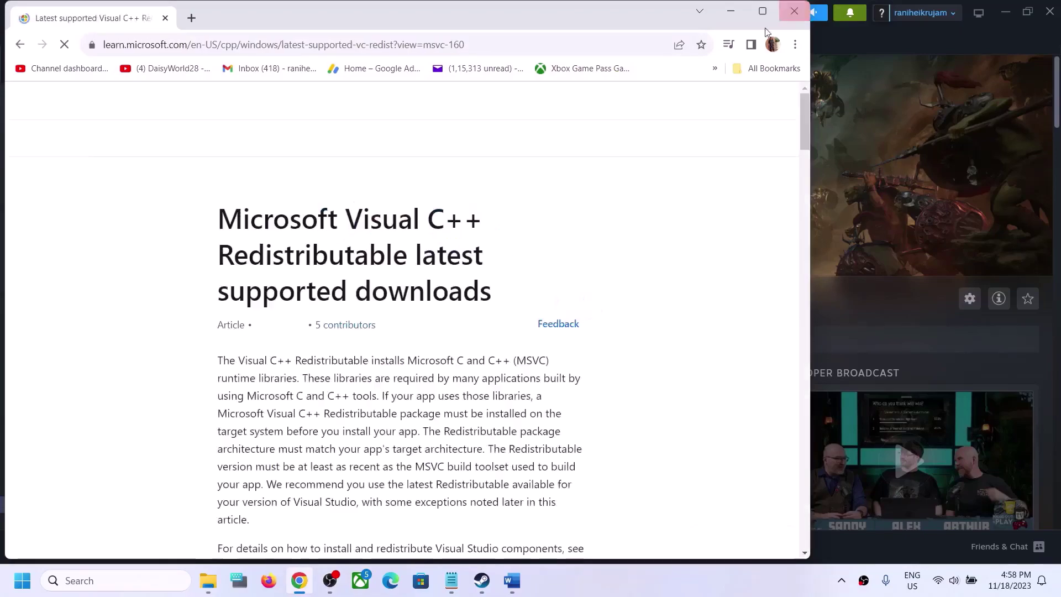
# - Maximize the browser and download the X86 redistributable from the Visual Studio 2015, 2017, 2019, and 2022 table
pyautogui.click(762, 17)
pyautogui.scroll(-5, 435, 370)
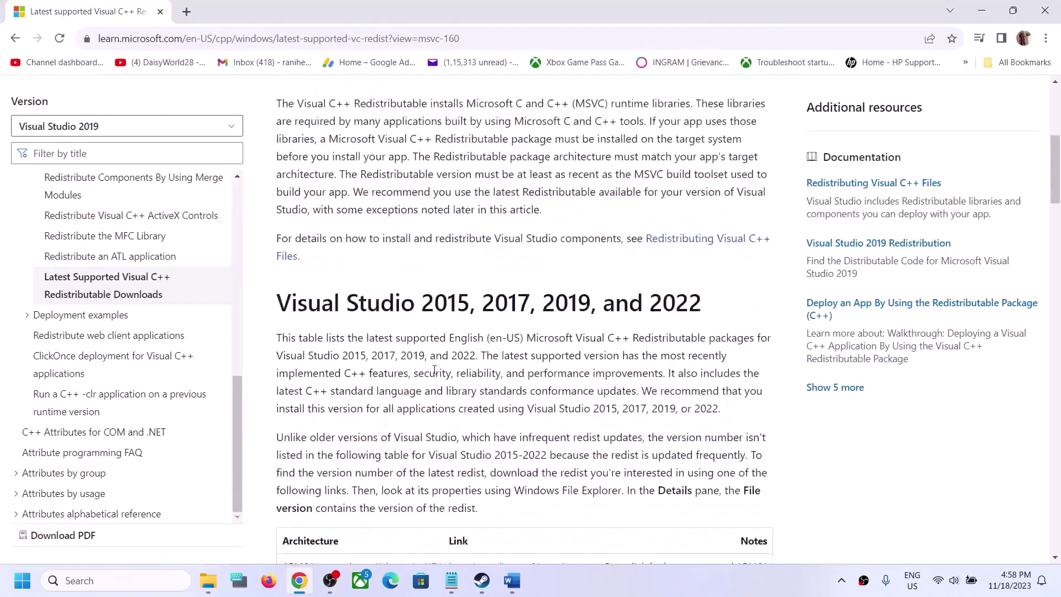
pyautogui.scroll(-1, 434, 371)
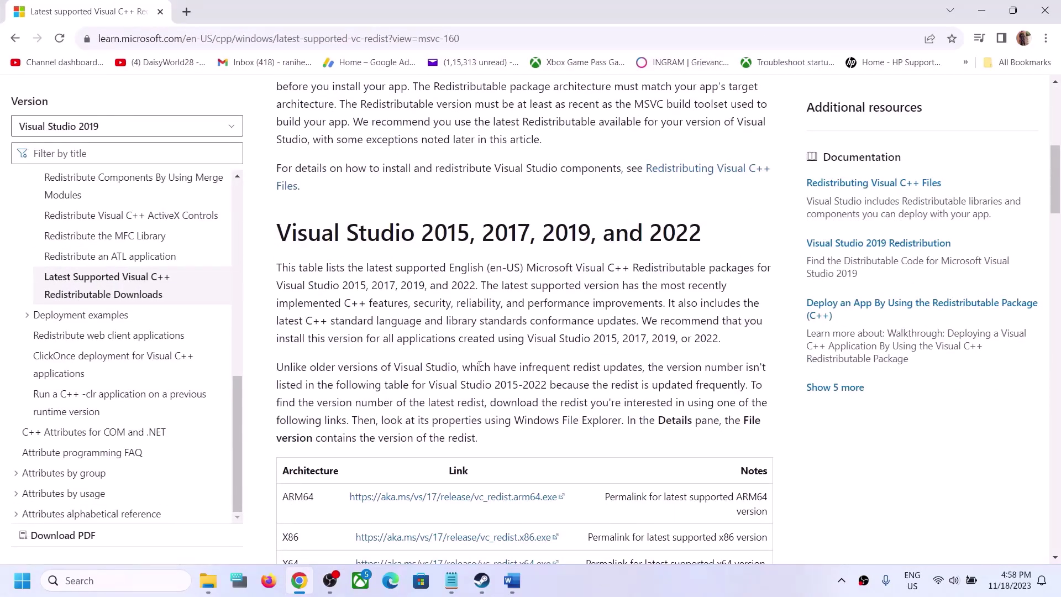
pyautogui.scroll(-3, 480, 365)
pyautogui.moveTo(289, 329); pyautogui.dragTo(418, 331)
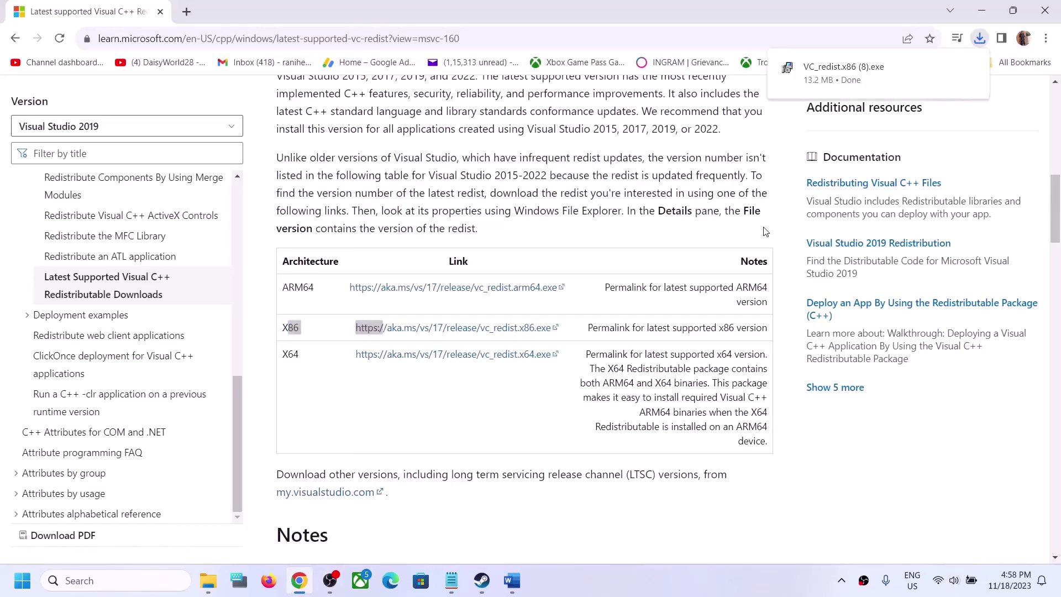
# - Run the downloaded VC_redist.x86 installer, agree to the license terms and start the installation
pyautogui.click(861, 77)
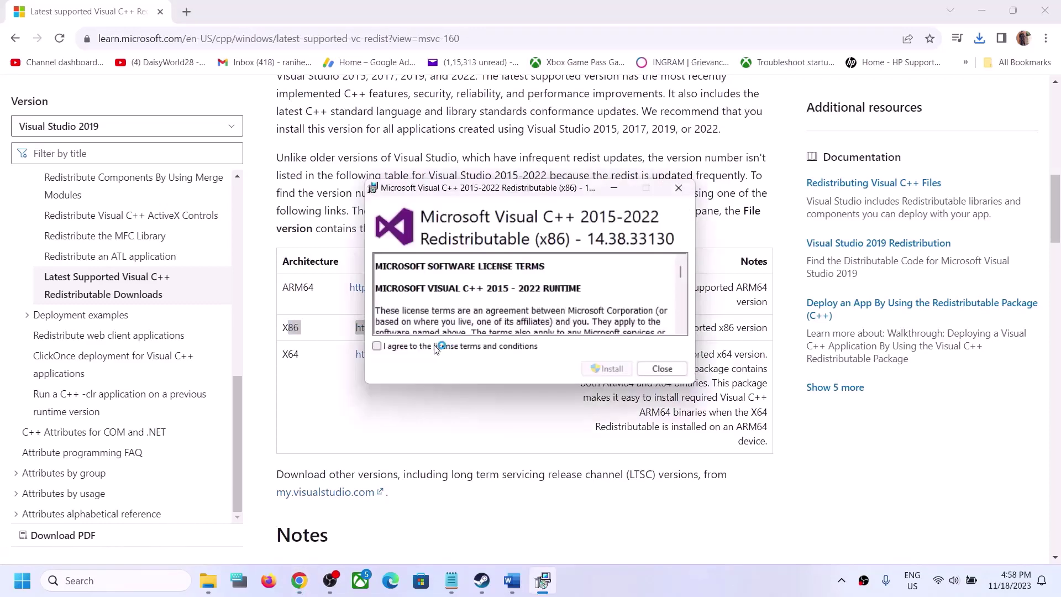
pyautogui.click(439, 347)
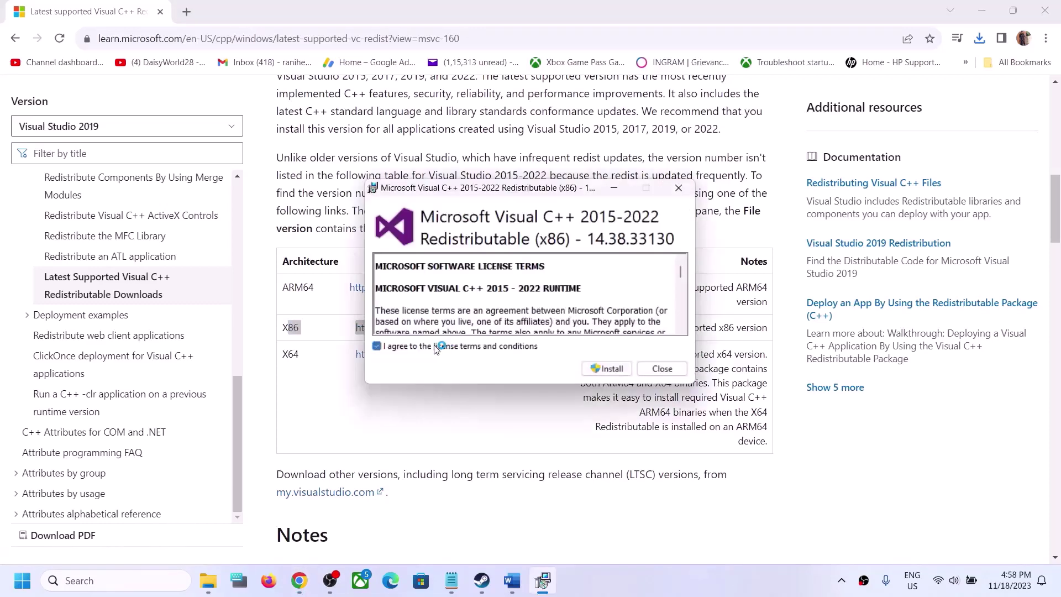
pyautogui.click(611, 370)
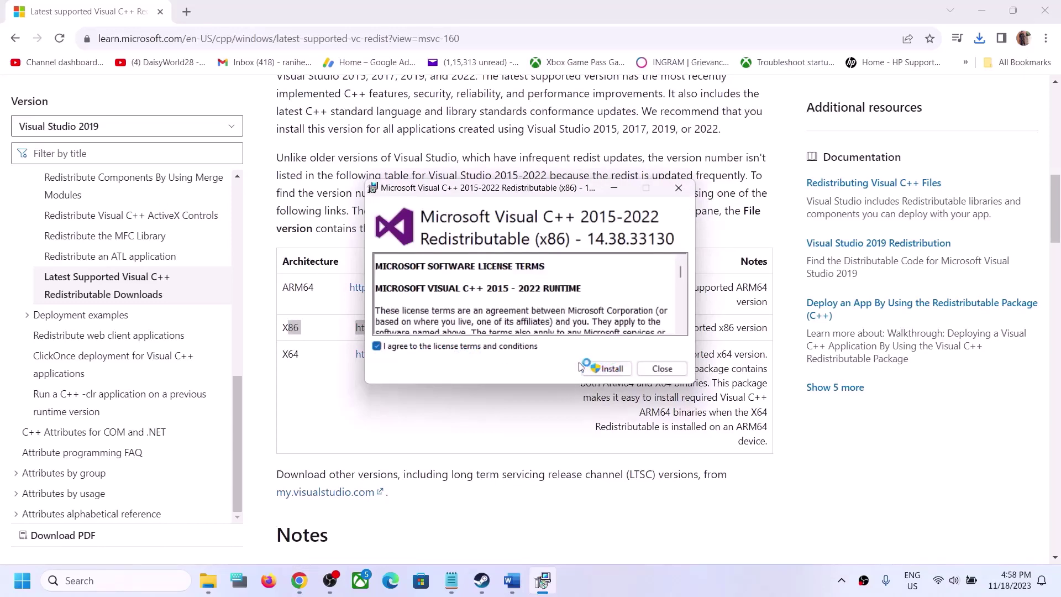
pyautogui.click(609, 369)
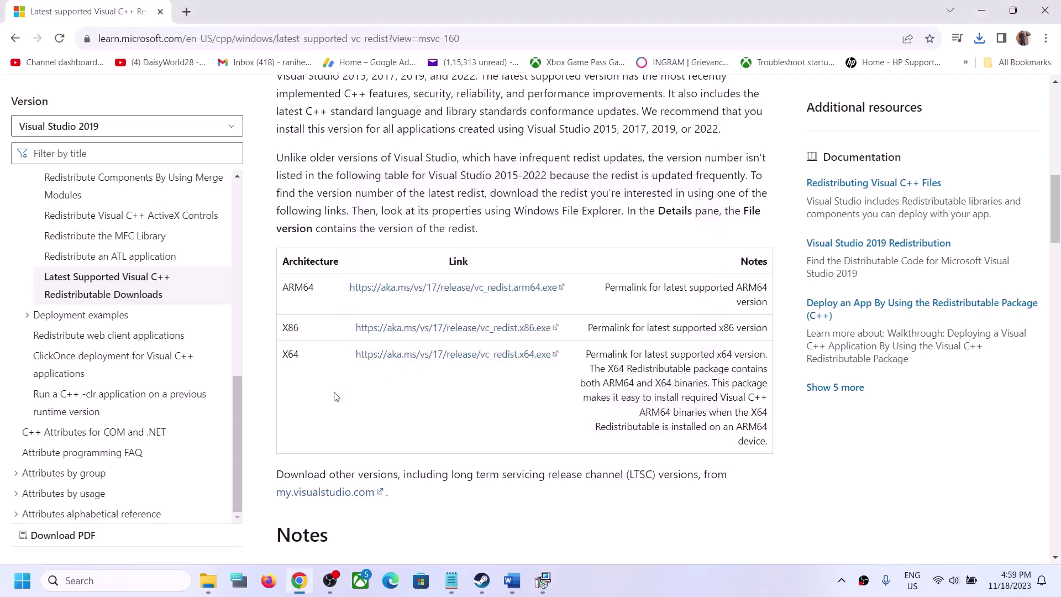
# - Download the X64 redistributable from the same table and dismiss the message in the x86 setup
pyautogui.moveTo(285, 328); pyautogui.dragTo(299, 358)
pyautogui.click(410, 357)
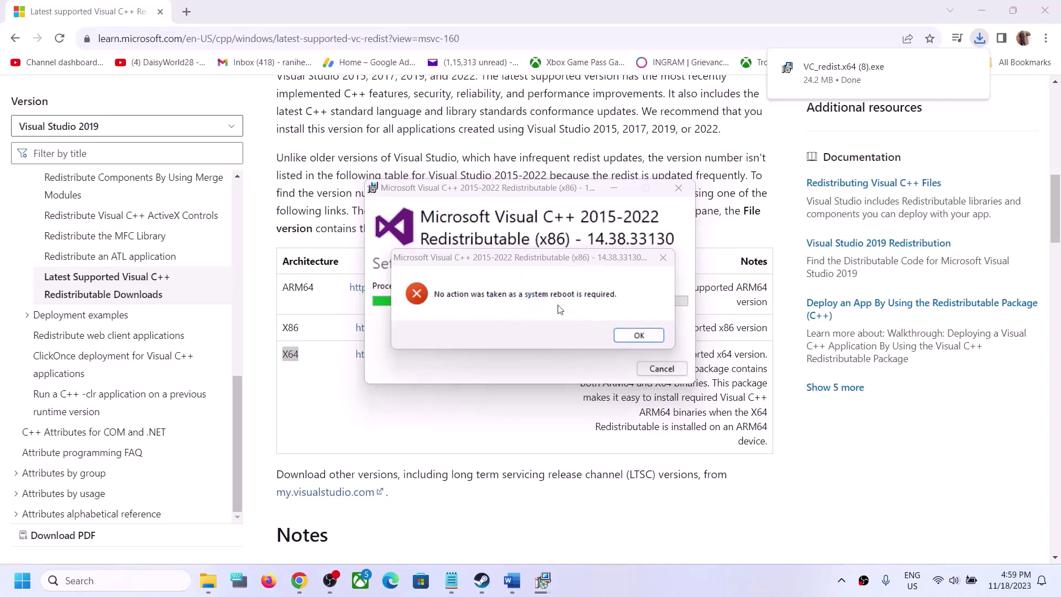
pyautogui.click(639, 336)
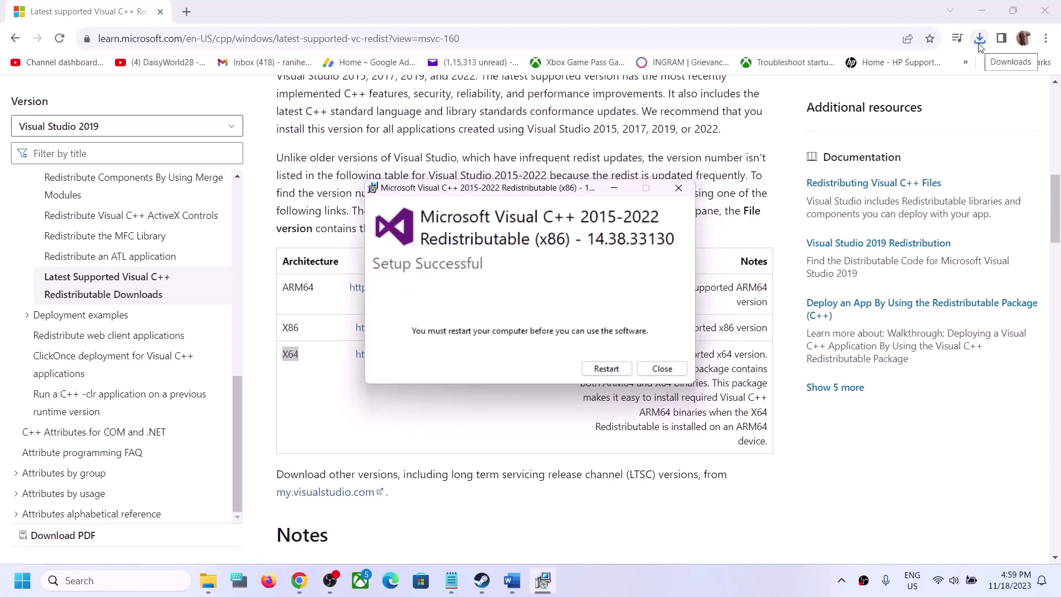
# - Install the downloaded VC_redist.x64 package, agreeing to its license terms, and place the x86 and x64 setup windows side by side
pyautogui.click(979, 44)
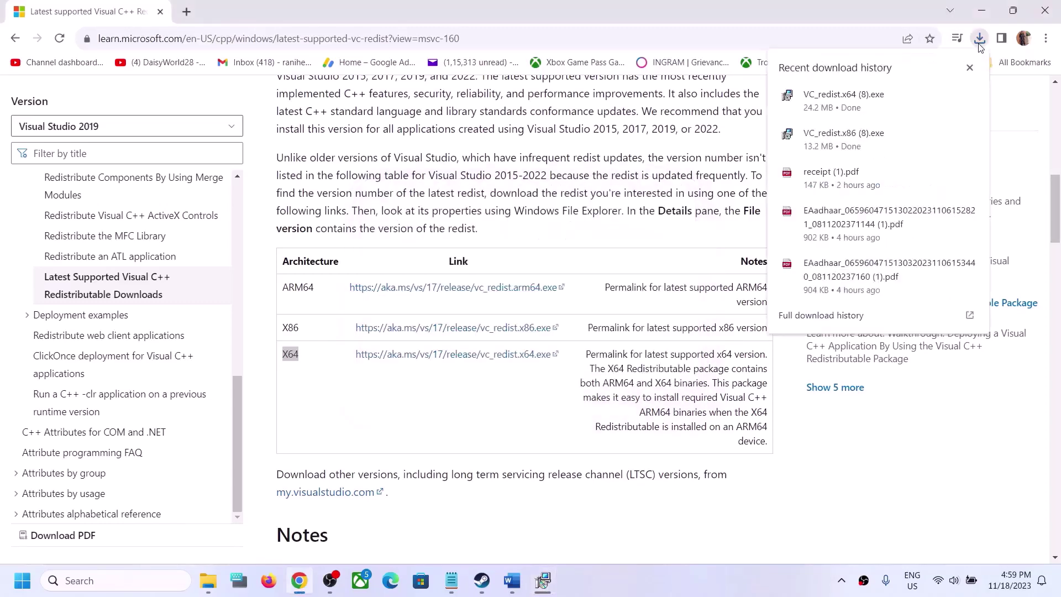
pyautogui.click(857, 111)
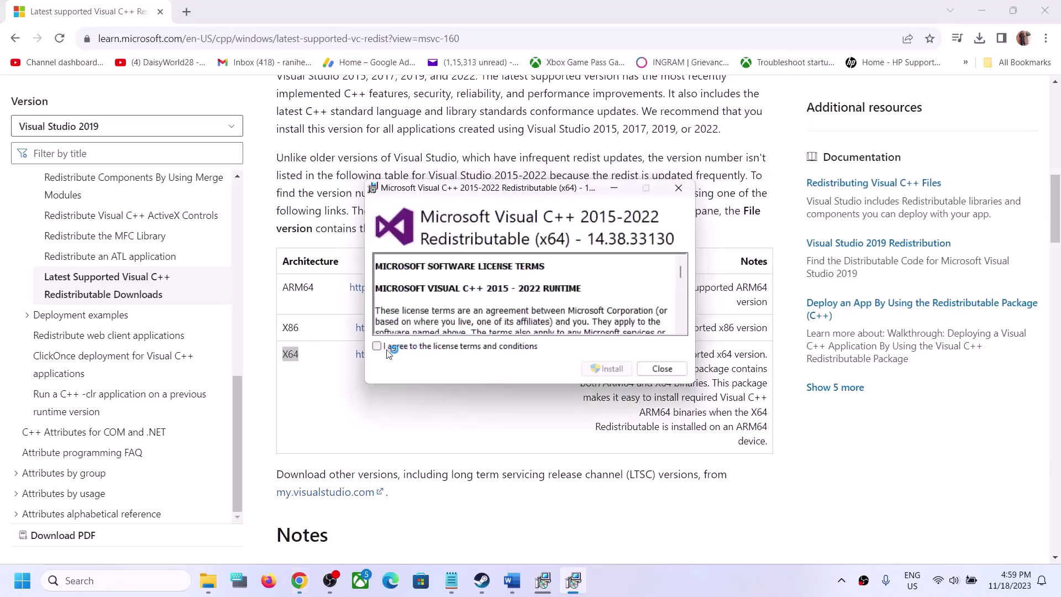
pyautogui.click(377, 347)
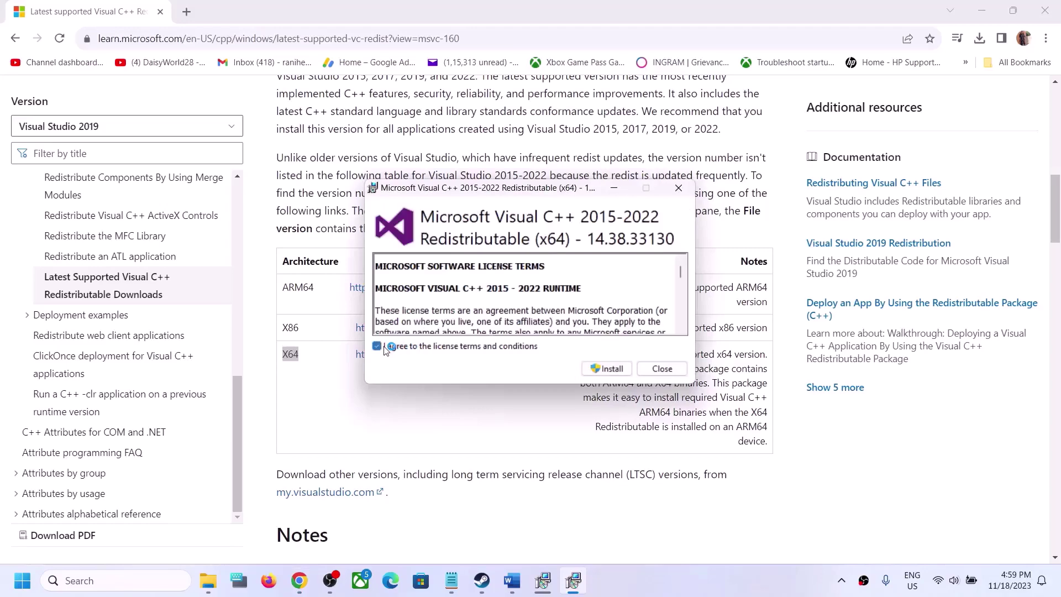
pyautogui.click(605, 368)
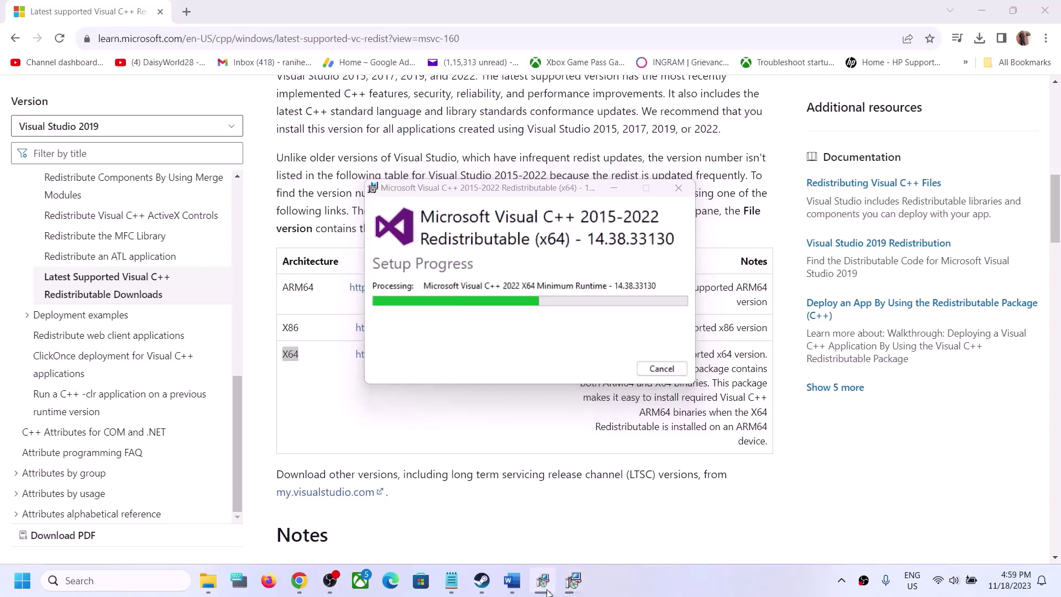
pyautogui.moveTo(576, 196); pyautogui.dragTo(328, 198)
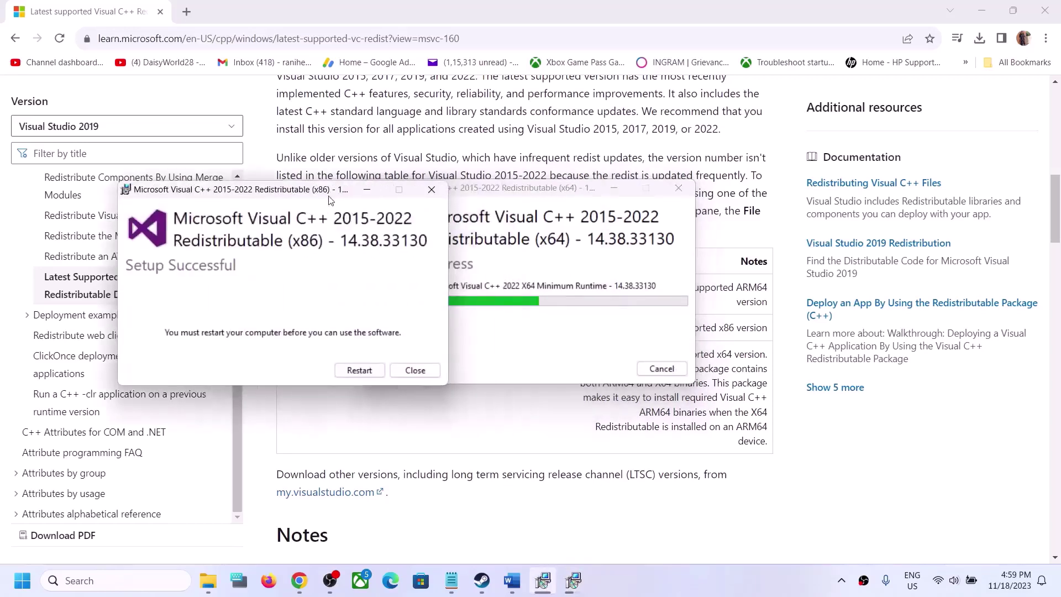
pyautogui.moveTo(529, 192); pyautogui.dragTo(660, 204)
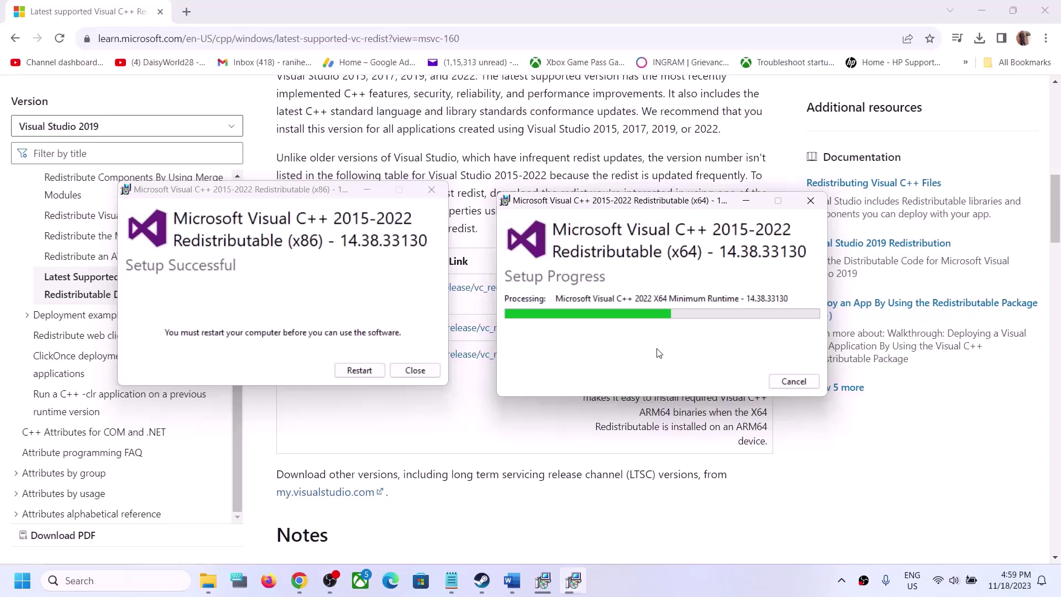
# - Switch to Steam, dismiss the x64 setup message and close both the x86 and x64 redistributable setup windows
pyautogui.click(482, 581)
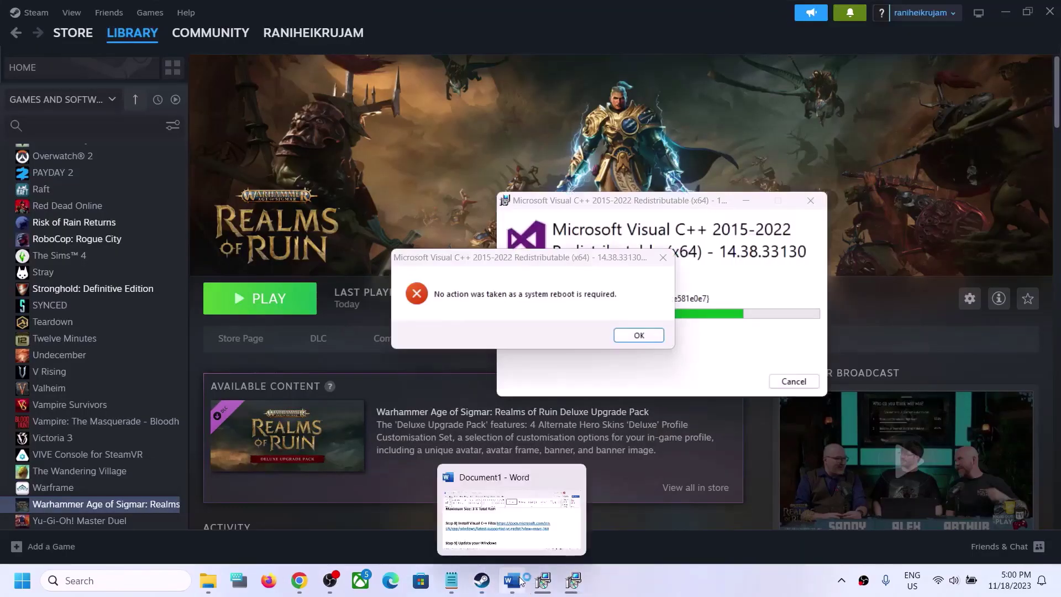
pyautogui.click(640, 333)
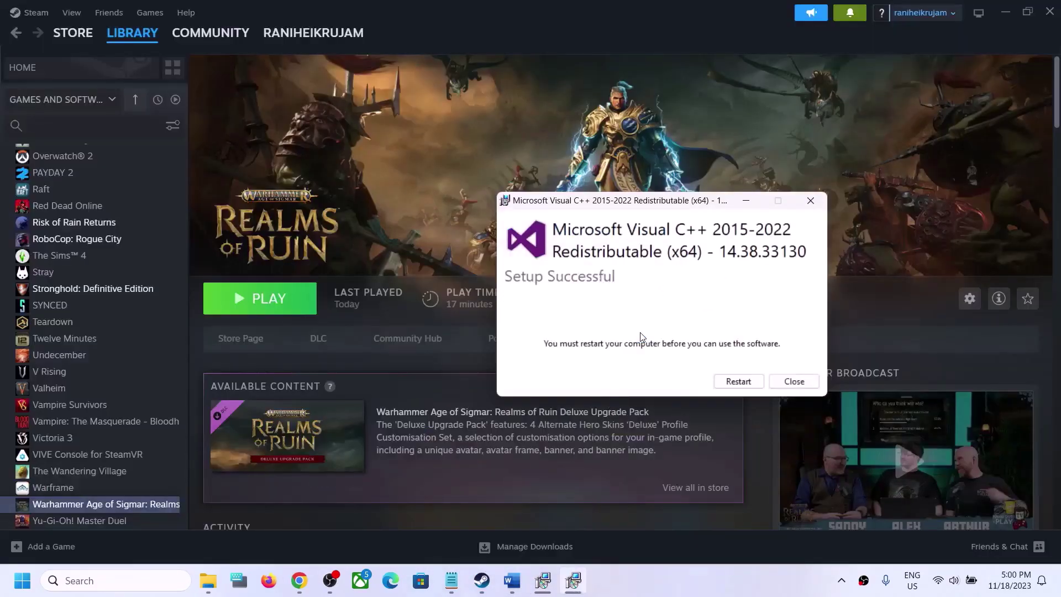
pyautogui.click(539, 587)
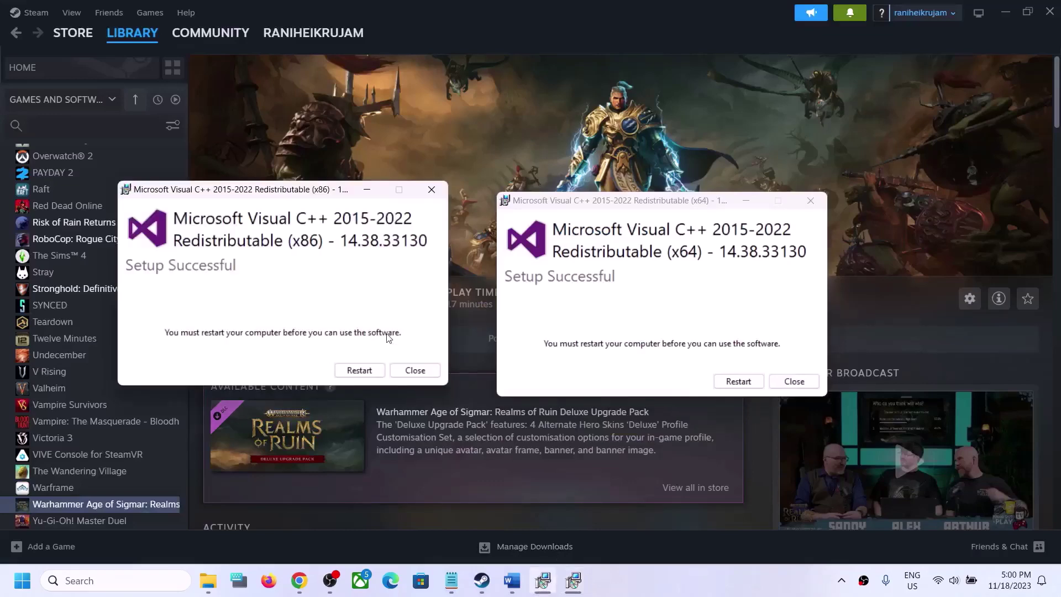
pyautogui.click(415, 370)
pyautogui.click(795, 382)
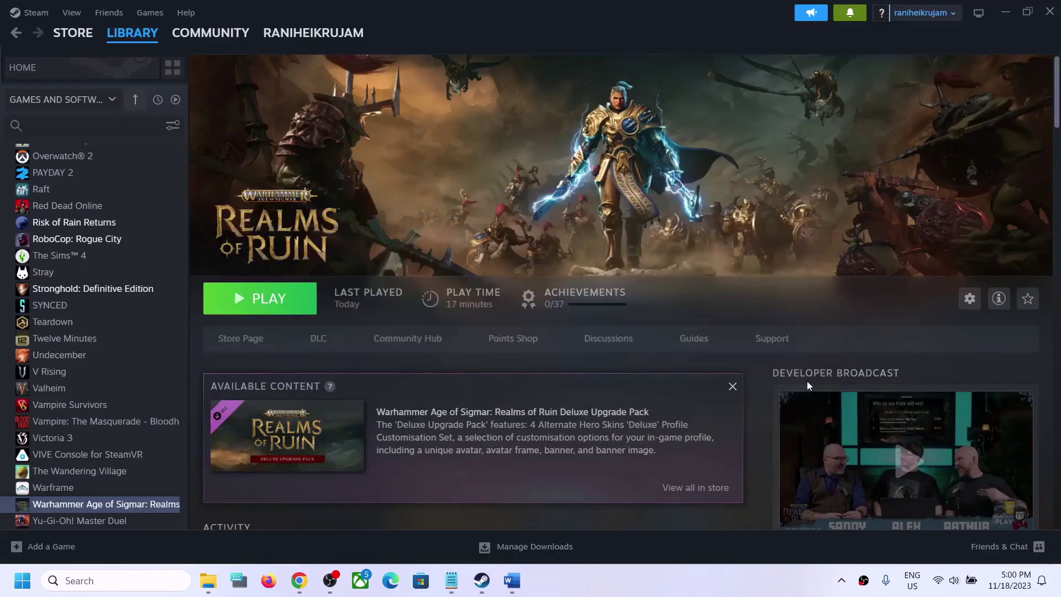
# - Highlight Step 9 in the Word document, then check for updates on the Windows Update page of Settings
pyautogui.click(523, 595)
pyautogui.scroll(-2, 462, 261)
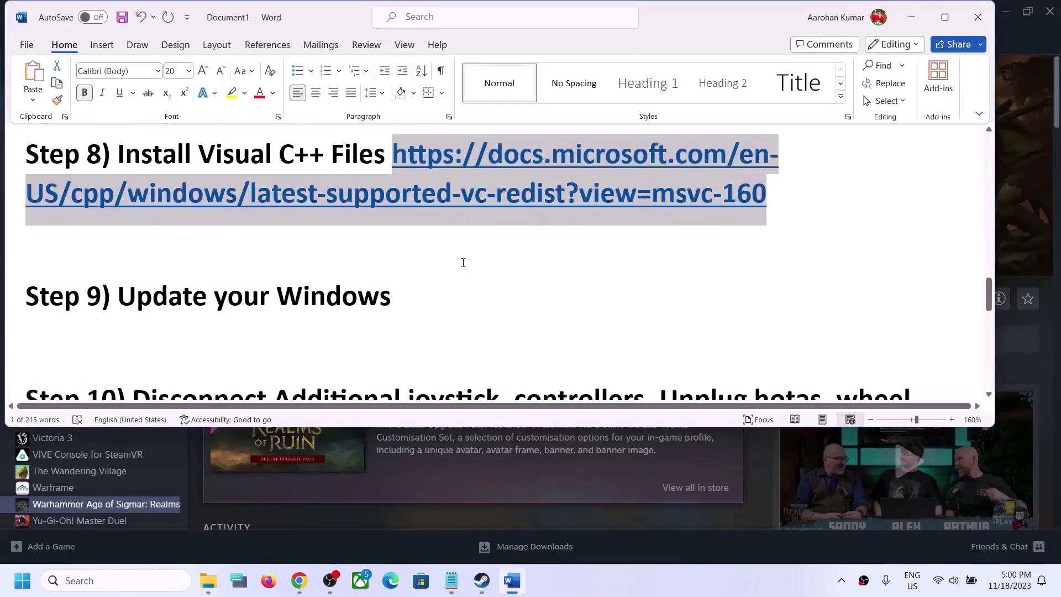
pyautogui.moveTo(217, 276); pyautogui.dragTo(433, 289)
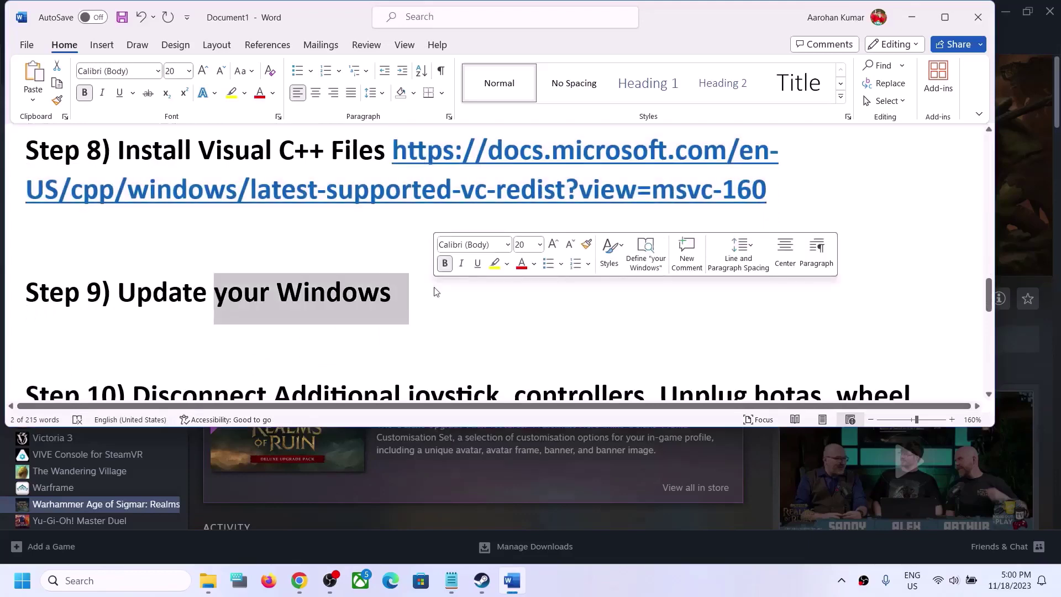
pyautogui.press('super+i')
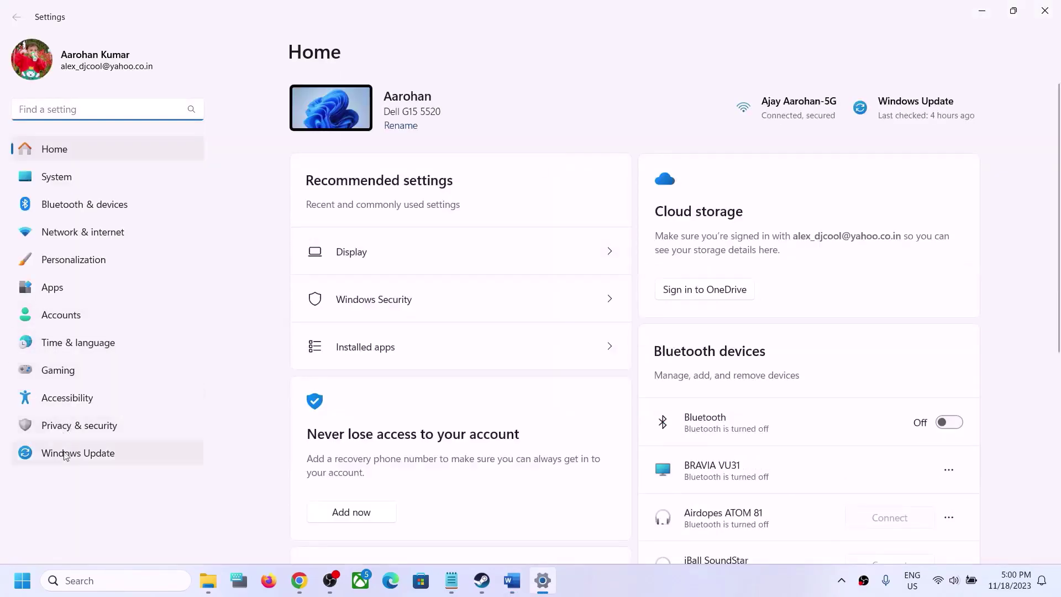
pyautogui.click(65, 456)
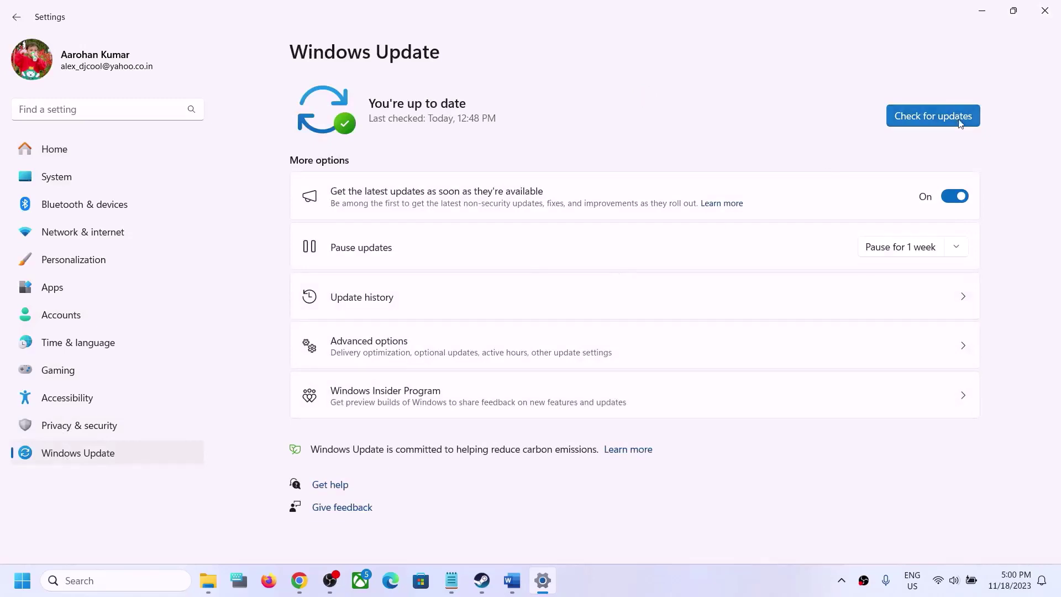
pyautogui.click(960, 119)
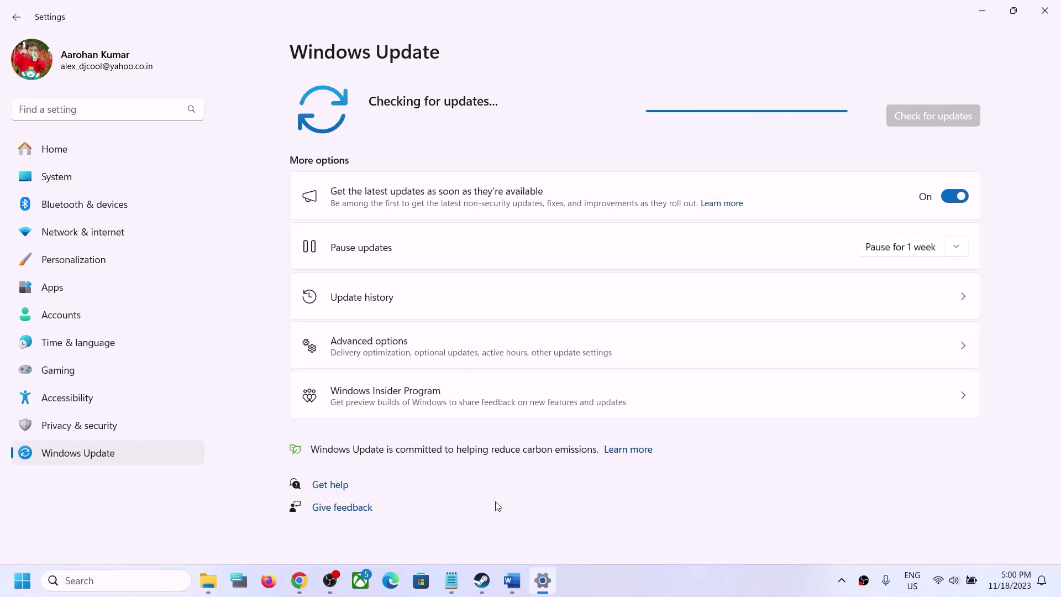
# - Return to Word and highlight the Step 10 advice on disconnecting controllers, unplugging extra USB devices and disabling the Steam Overlay
pyautogui.click(513, 584)
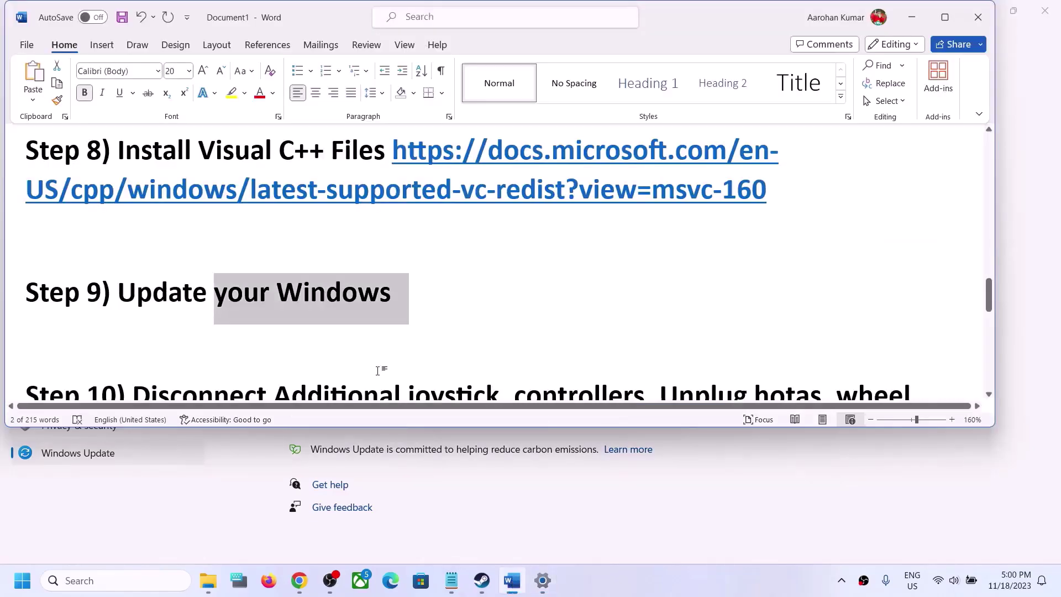
pyautogui.scroll(-3, 378, 370)
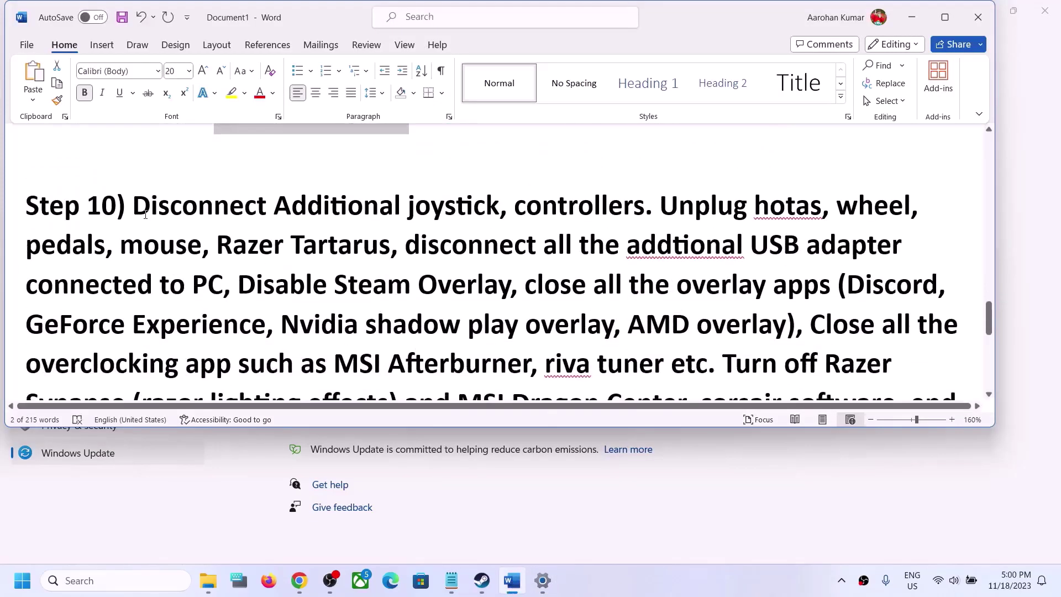
pyautogui.moveTo(145, 215); pyautogui.dragTo(593, 223)
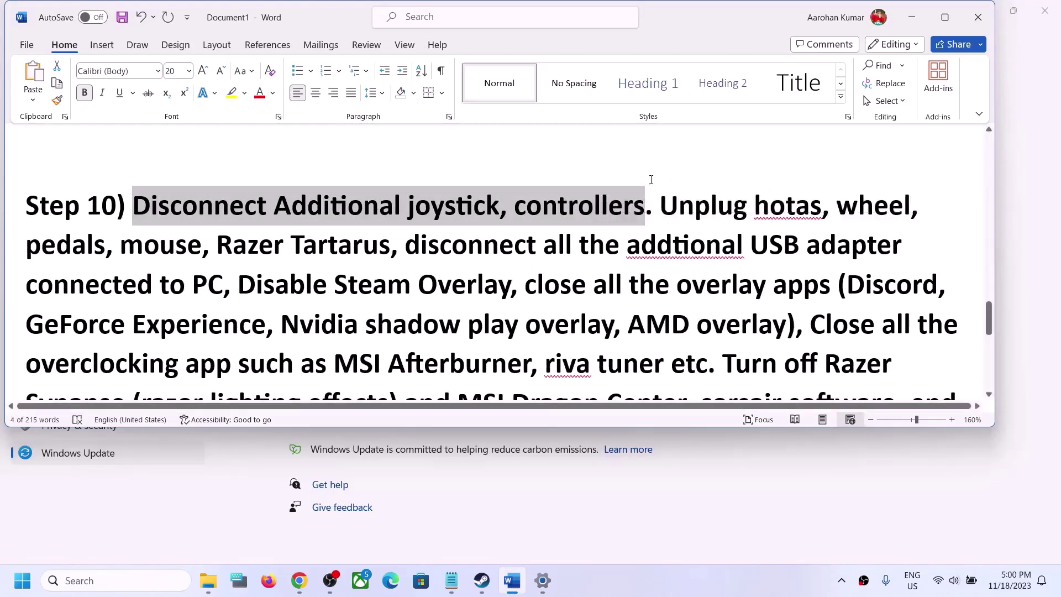
pyautogui.moveTo(662, 207); pyautogui.dragTo(223, 282)
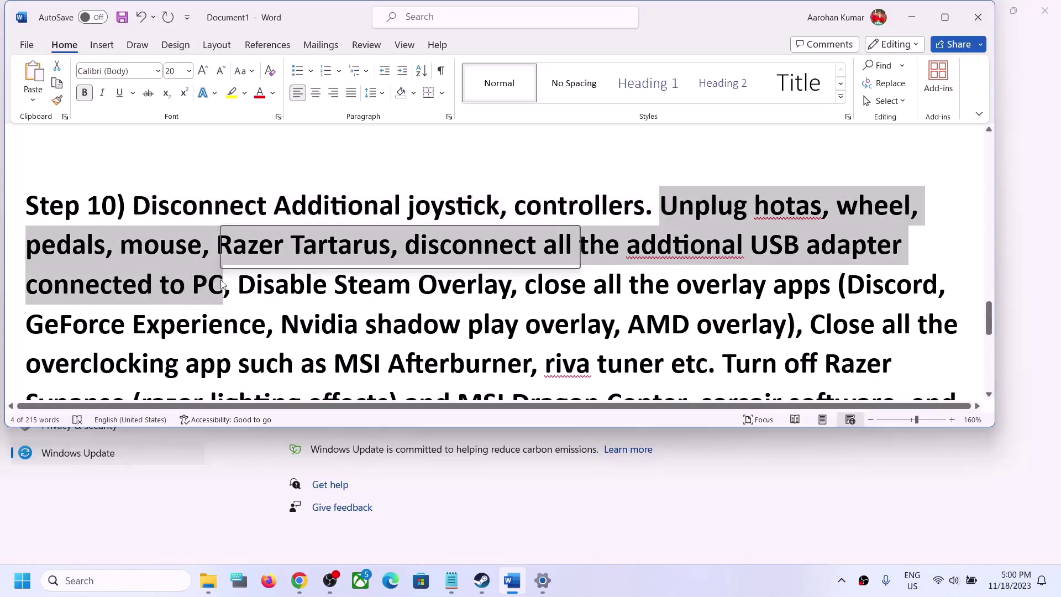
pyautogui.click(782, 249)
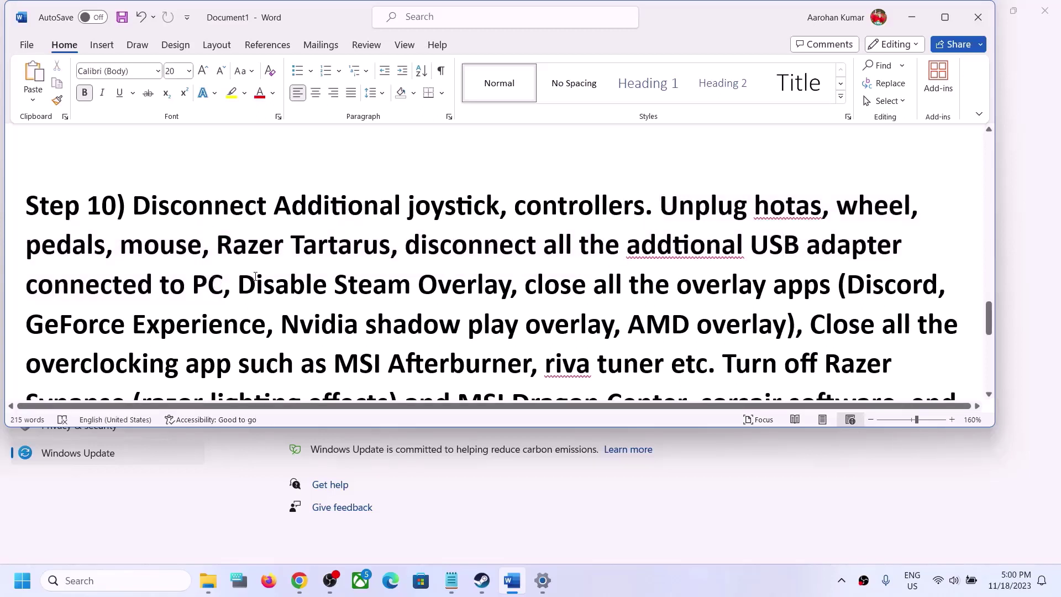
pyautogui.moveTo(237, 282); pyautogui.dragTo(511, 285)
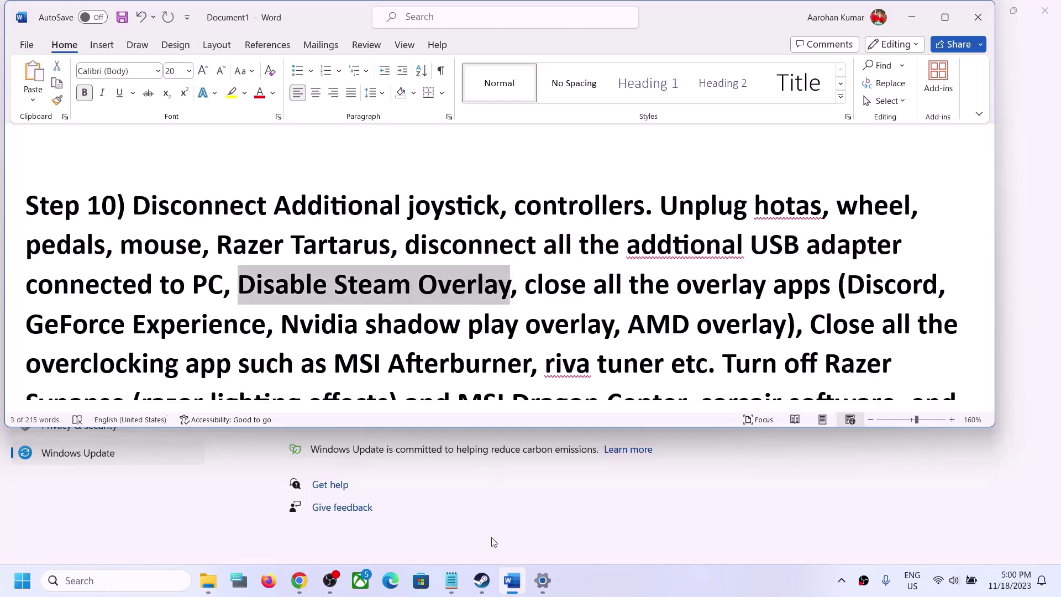
# - Switch to Steam and turn off the in-game Steam Overlay in the properties of Warhammer Age of Sigmar: Realms of Ruin
pyautogui.click(483, 580)
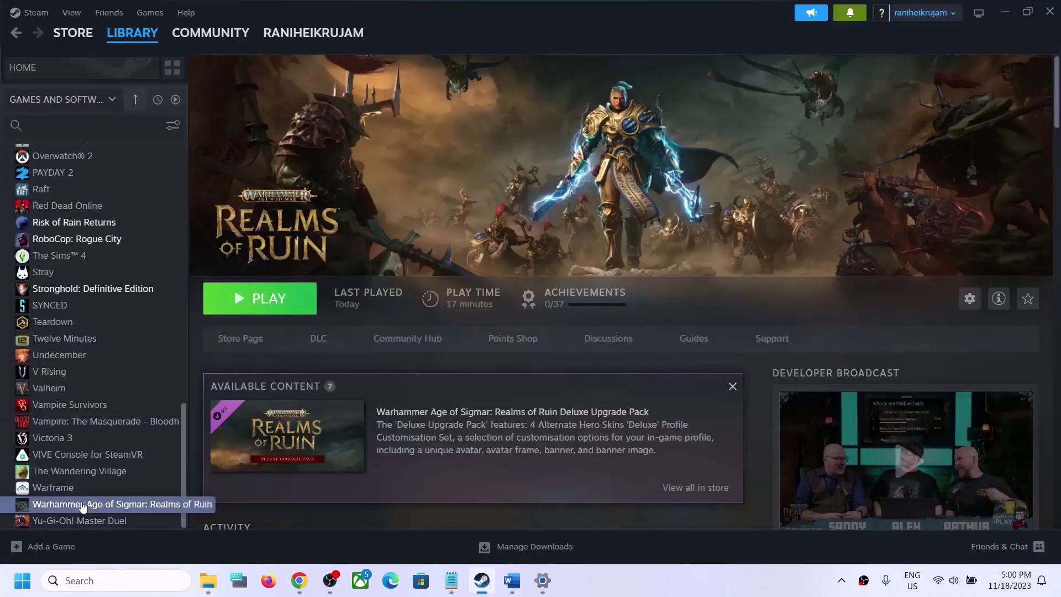
pyautogui.rightClick(83, 504)
pyautogui.click(120, 486)
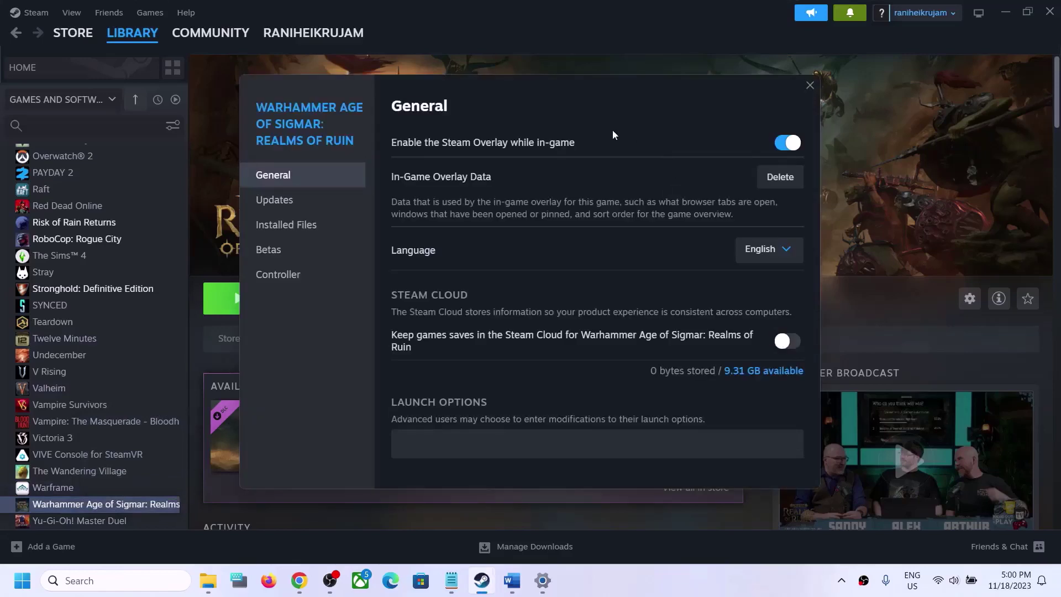
pyautogui.click(785, 139)
pyautogui.click(809, 85)
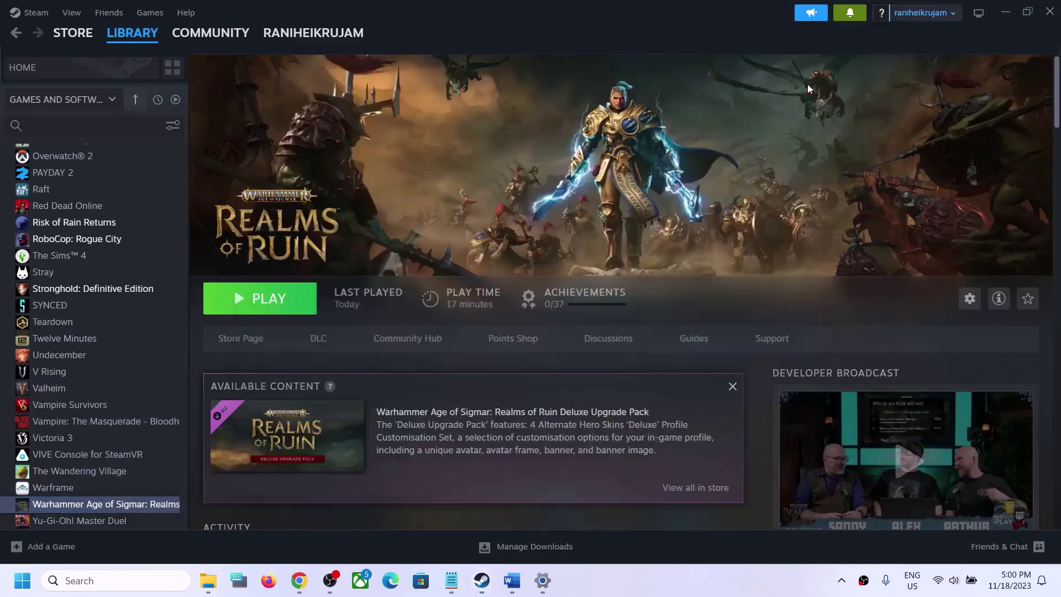
# - Return to Word and highlight the Step 10 advice to close overlay apps such as Discord, GeForce Experience and AMD overlay
pyautogui.click(522, 570)
pyautogui.moveTo(510, 285); pyautogui.dragTo(934, 300)
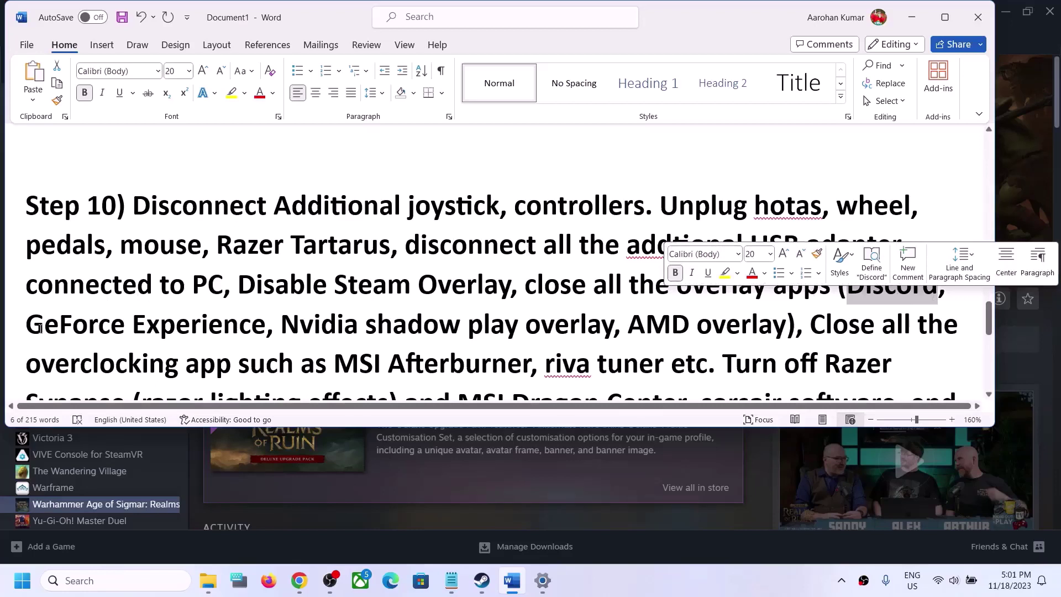
pyautogui.moveTo(40, 329); pyautogui.dragTo(264, 327)
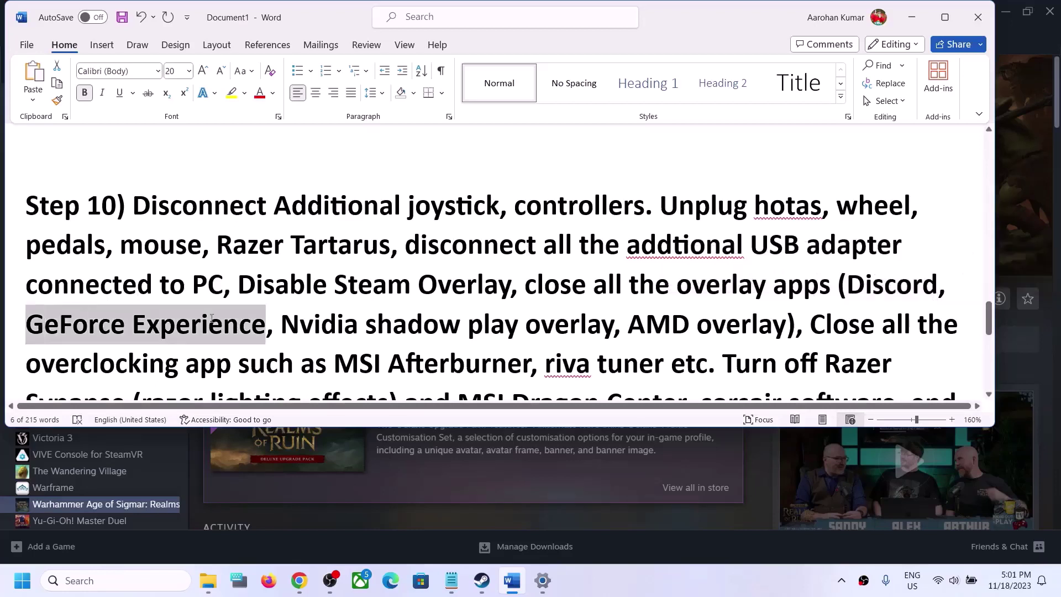
pyautogui.click(633, 310)
pyautogui.keyDown('shift'); pyautogui.click(786, 321); pyautogui.keyUp('shift')
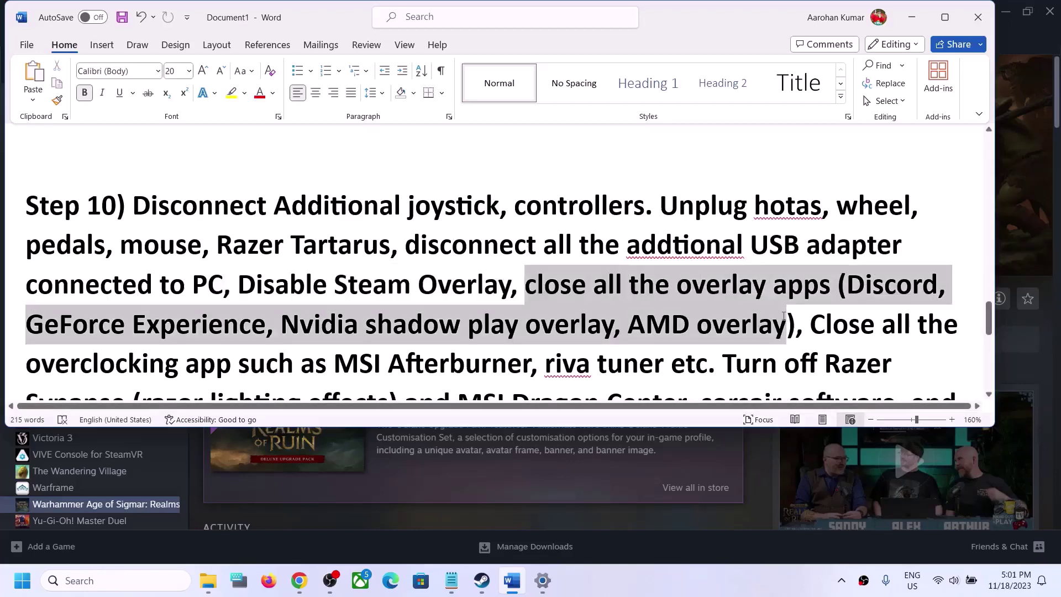
# - Review the rest of Step 10, highlighting the parts on overclocking apps, lighting software, Task Manager services and removing the undervolt
pyautogui.scroll(-1, 680, 319)
pyautogui.scroll(-1, 680, 319)
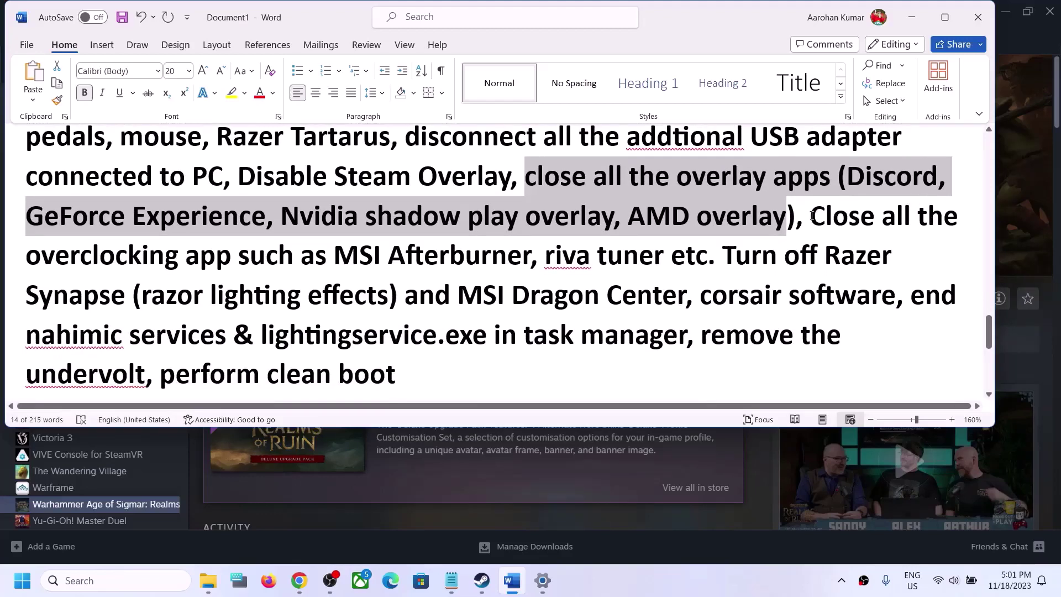
pyautogui.moveTo(810, 216); pyautogui.dragTo(638, 256)
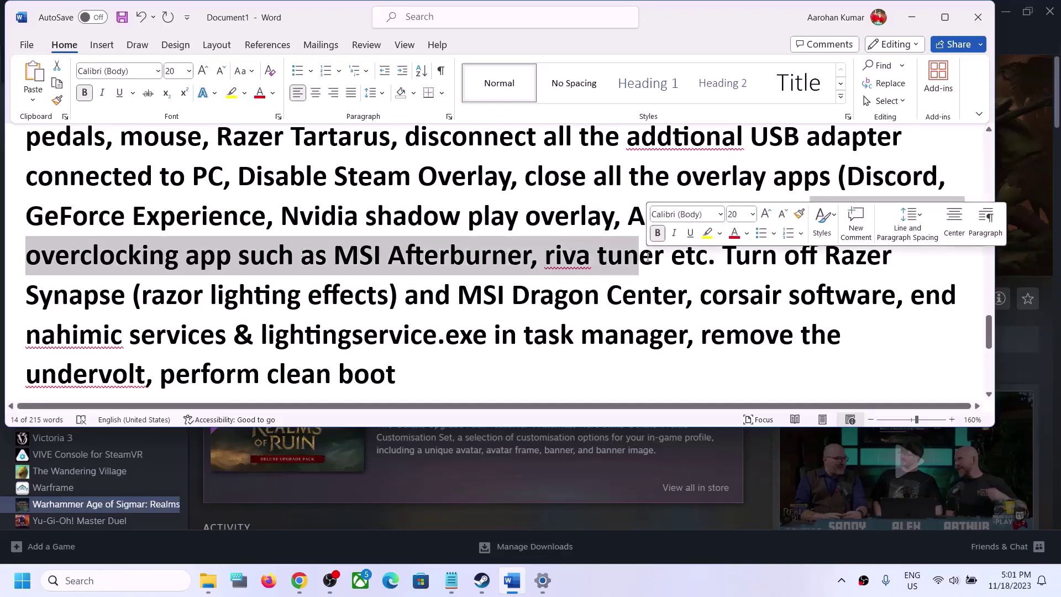
pyautogui.click(130, 264)
pyautogui.moveTo(34, 256); pyautogui.dragTo(299, 260)
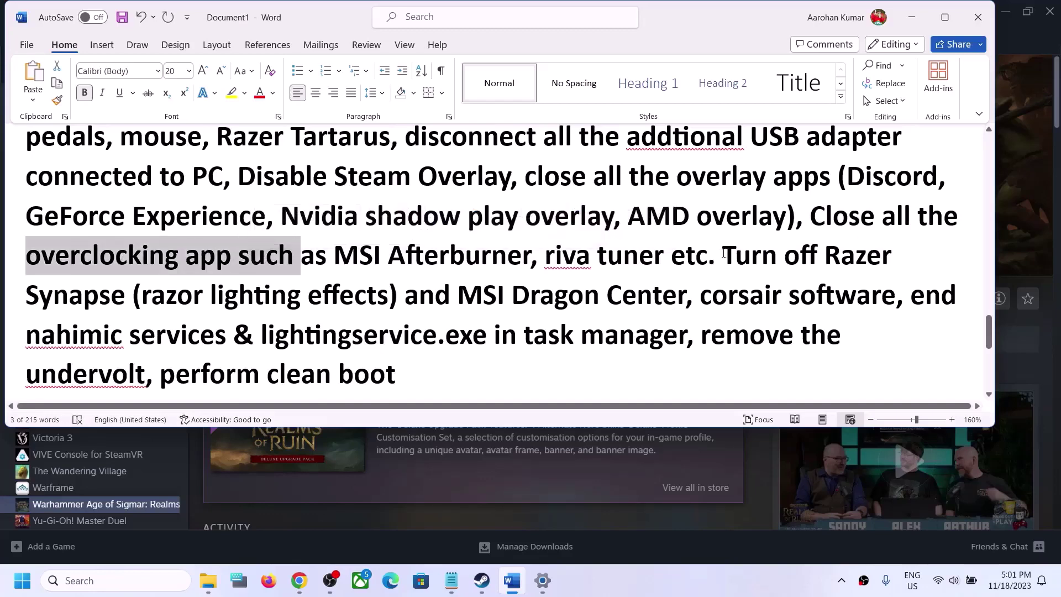
pyautogui.moveTo(724, 256); pyautogui.dragTo(661, 334)
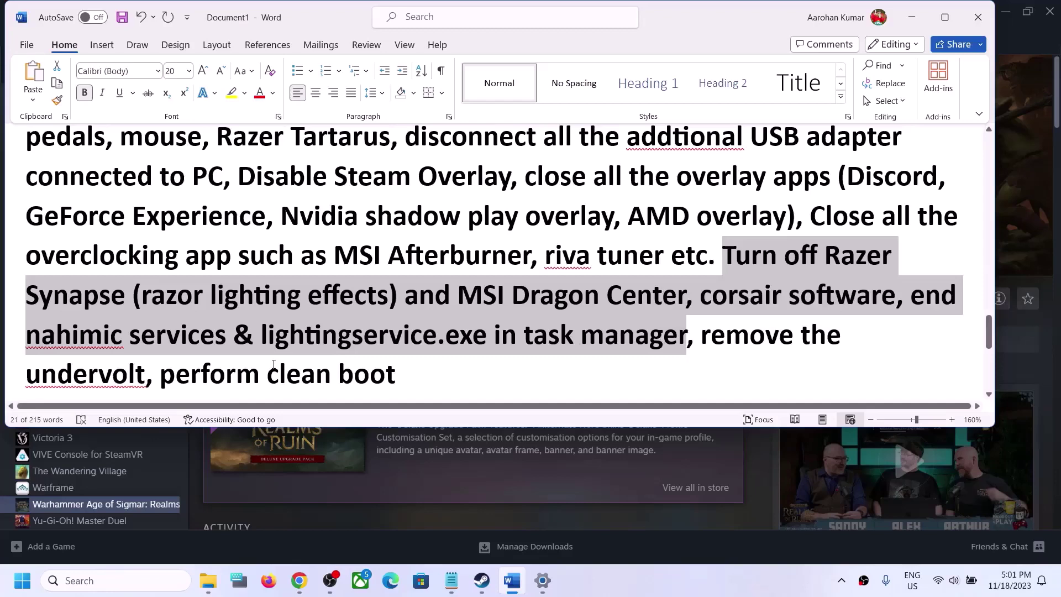
pyautogui.moveTo(482, 580)
pyautogui.moveTo(703, 336); pyautogui.dragTo(140, 370)
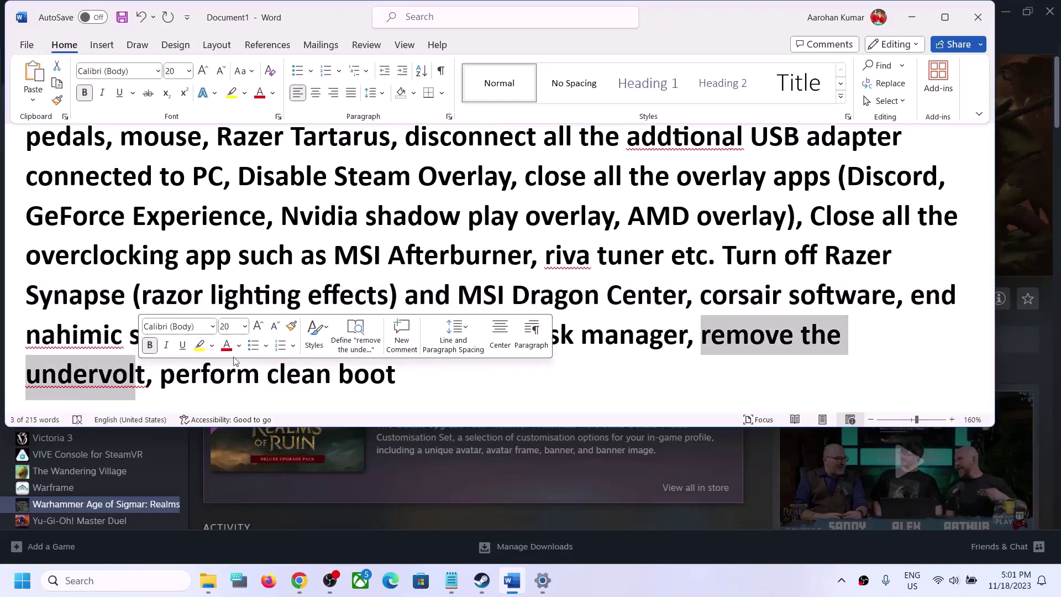
pyautogui.click(260, 378)
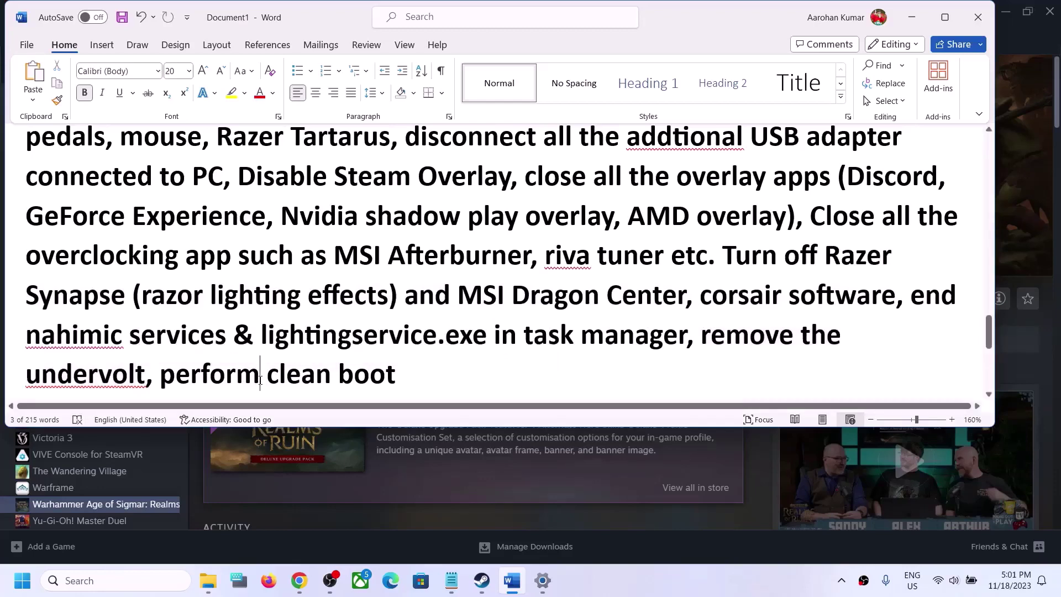
# - Search Windows for System Configuration, open it, hide all Microsoft services in its services list and confirm the dialog
pyautogui.click(136, 580)
pyautogui.write('system Configuration')
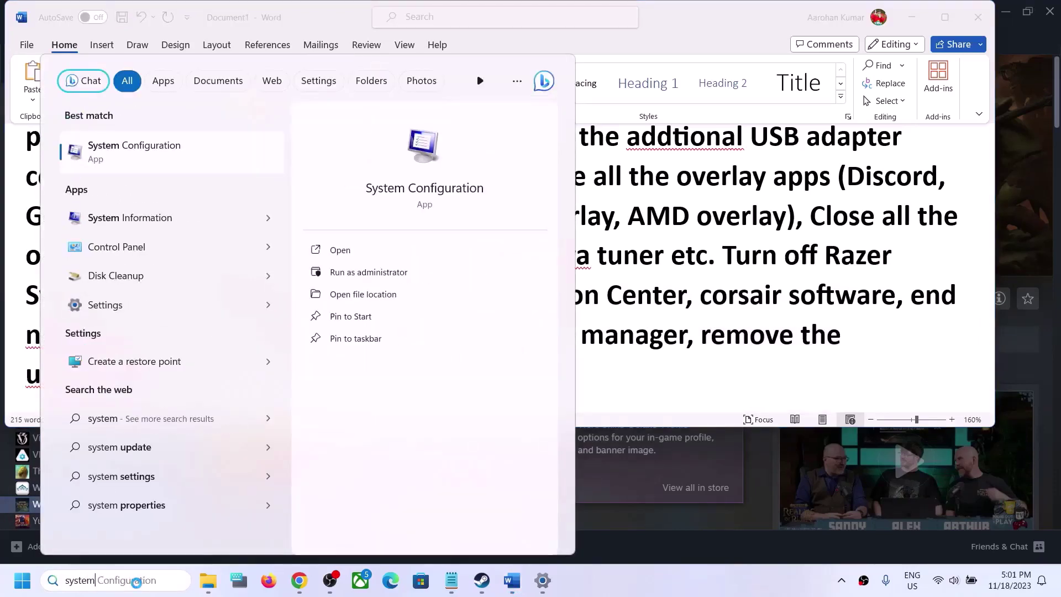
pyautogui.click(144, 159)
pyautogui.click(431, 188)
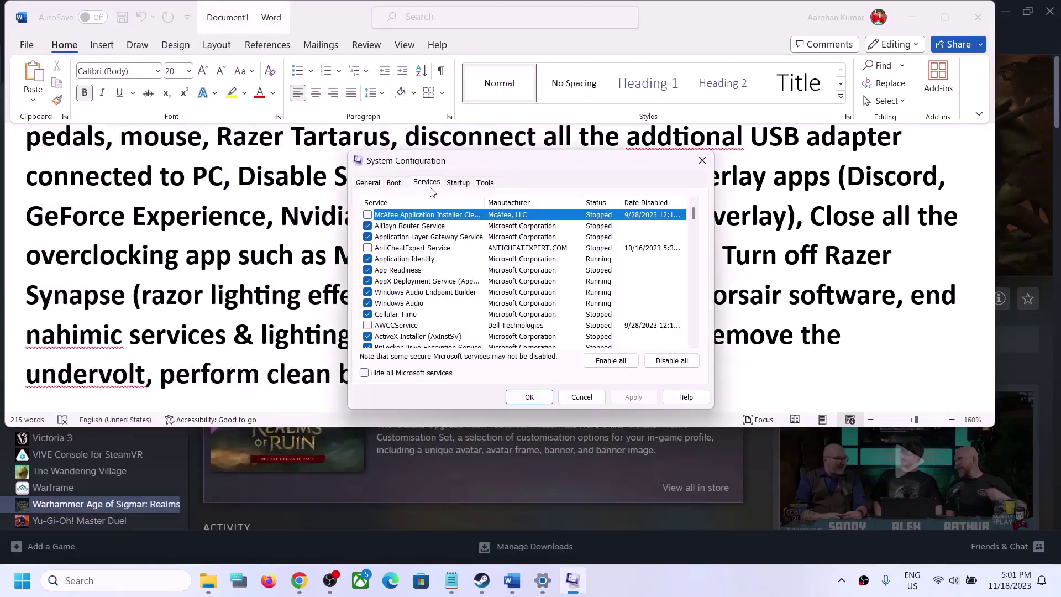
pyautogui.click(364, 373)
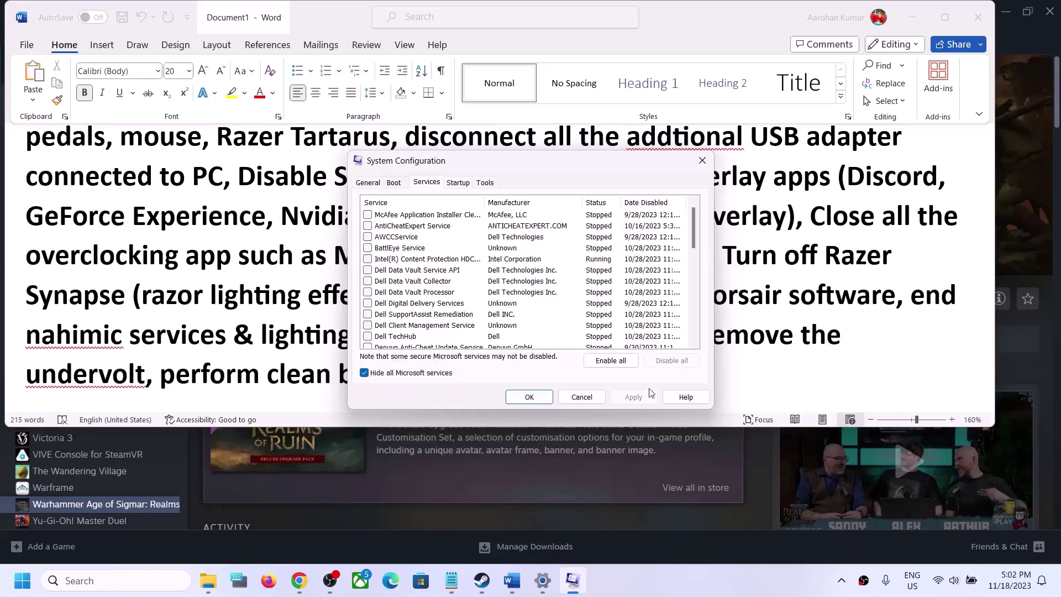
pyautogui.click(528, 396)
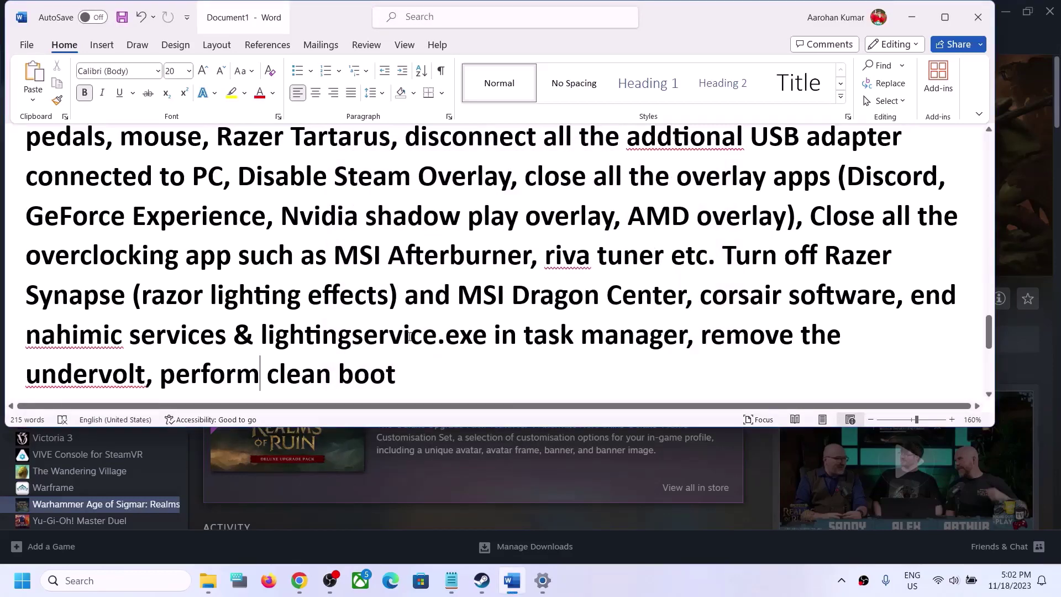
# - Highlight "Update System BIOS" in Step 11 of the Word document and move on to Steps 12 and 13
pyautogui.scroll(-4, 410, 336)
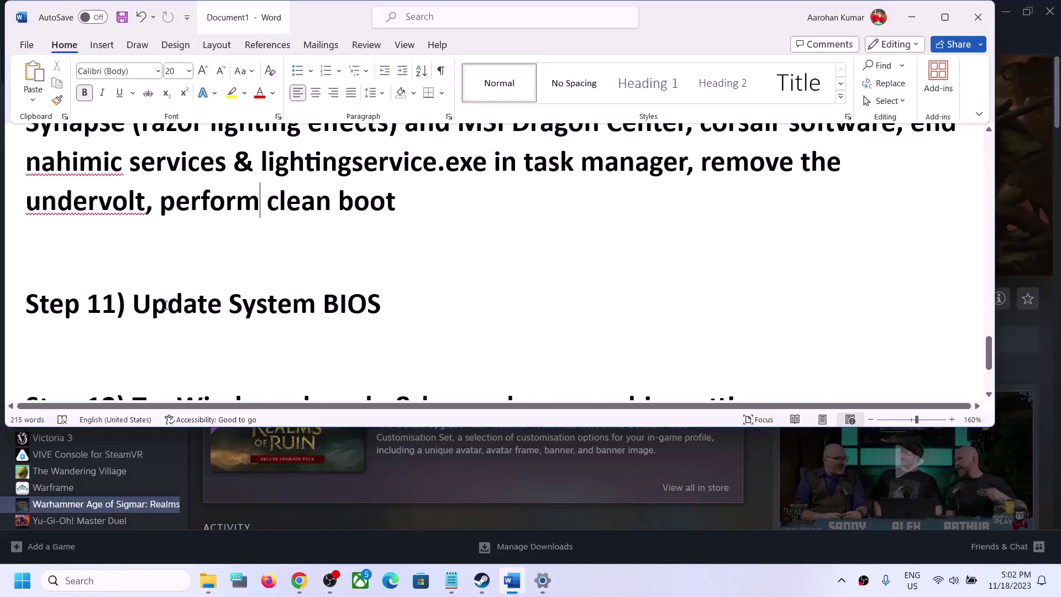
pyautogui.moveTo(133, 312); pyautogui.dragTo(421, 313)
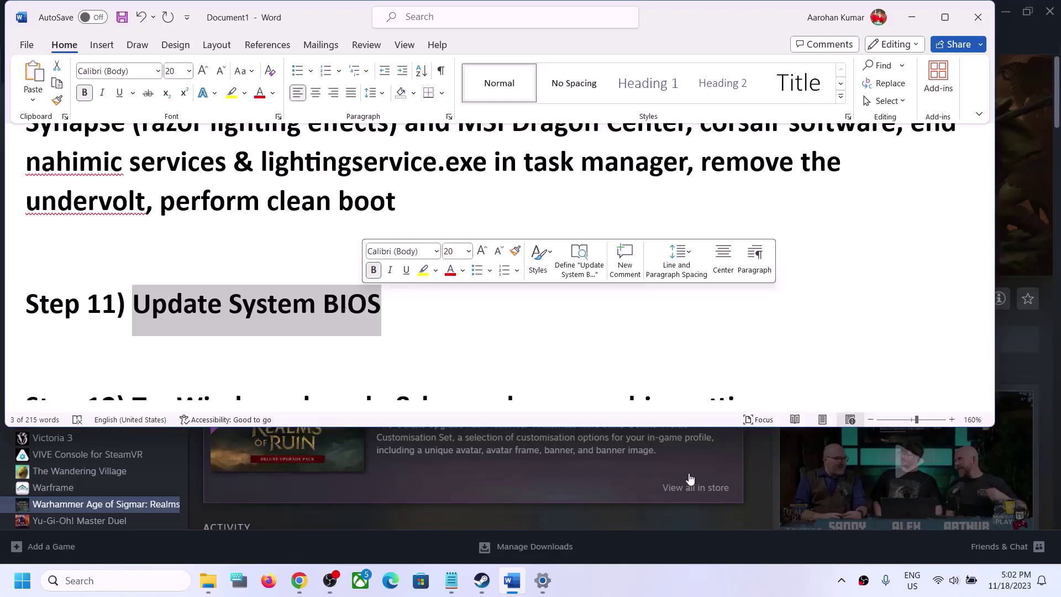
pyautogui.click(761, 486)
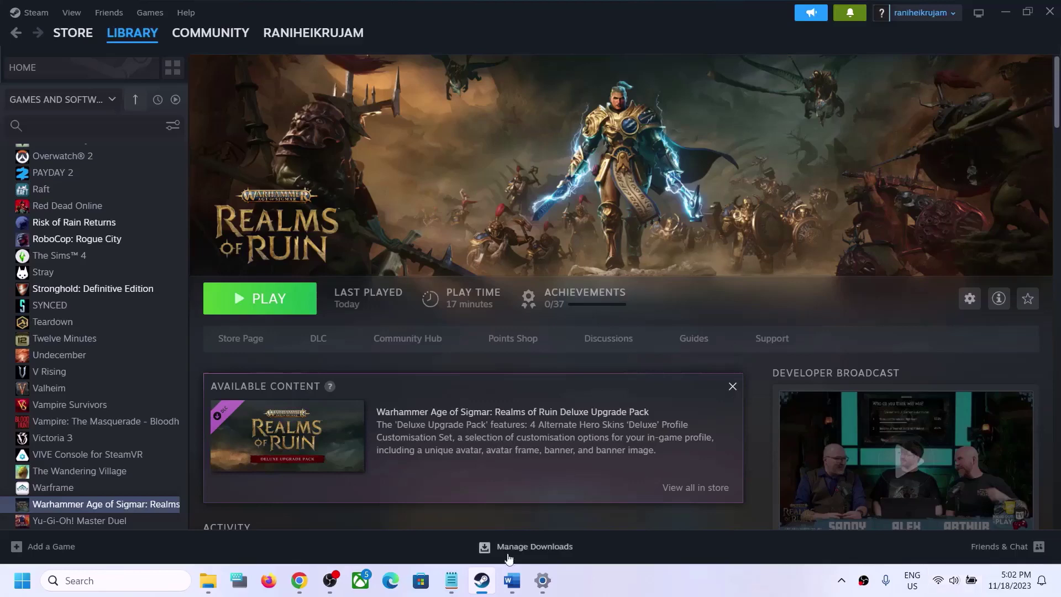
pyautogui.click(511, 587)
pyautogui.scroll(-3, 413, 358)
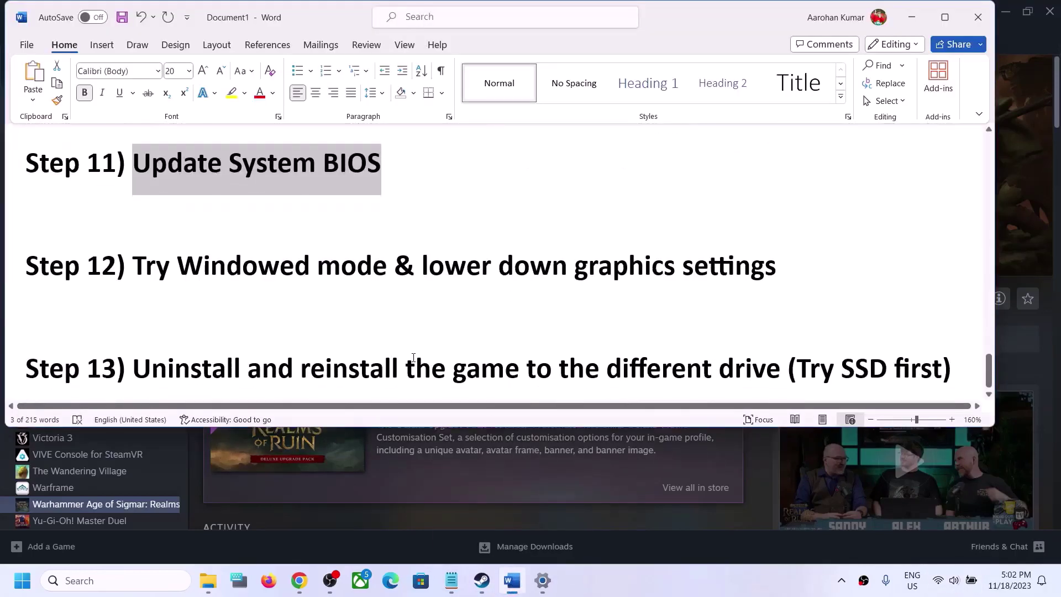
# - Highlight the Step 12 advice on windowed mode and lower graphics settings in the Word document and minimize the window
pyautogui.moveTo(133, 267); pyautogui.dragTo(813, 273)
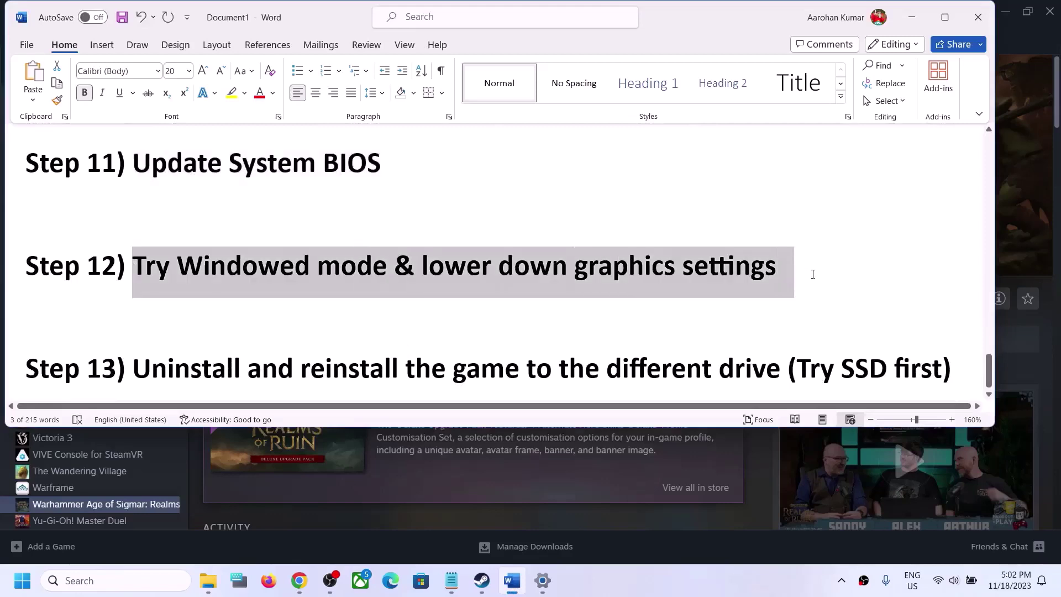
pyautogui.click(918, 18)
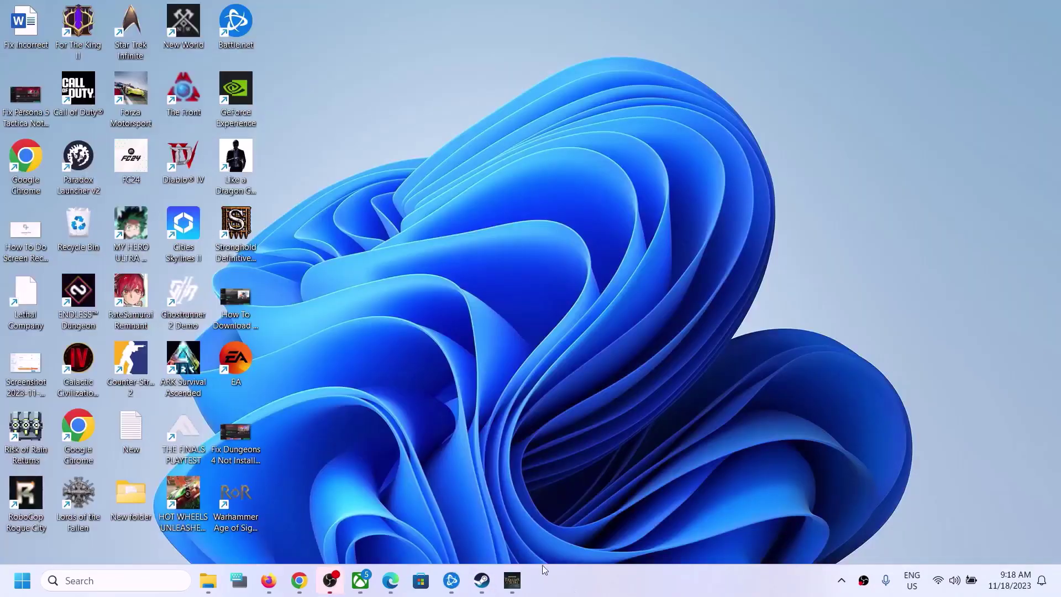
# - Switch to the Realms of Ruin game and, in its display settings, set the screen mode to Windowed and the resolution to 1680x1050
pyautogui.click(512, 580)
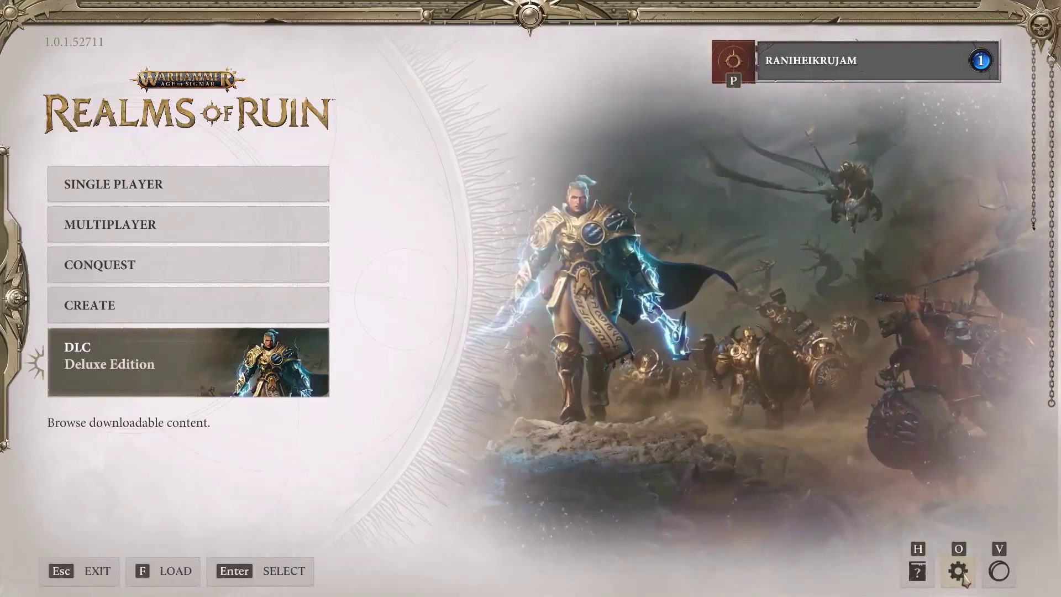
pyautogui.click(962, 570)
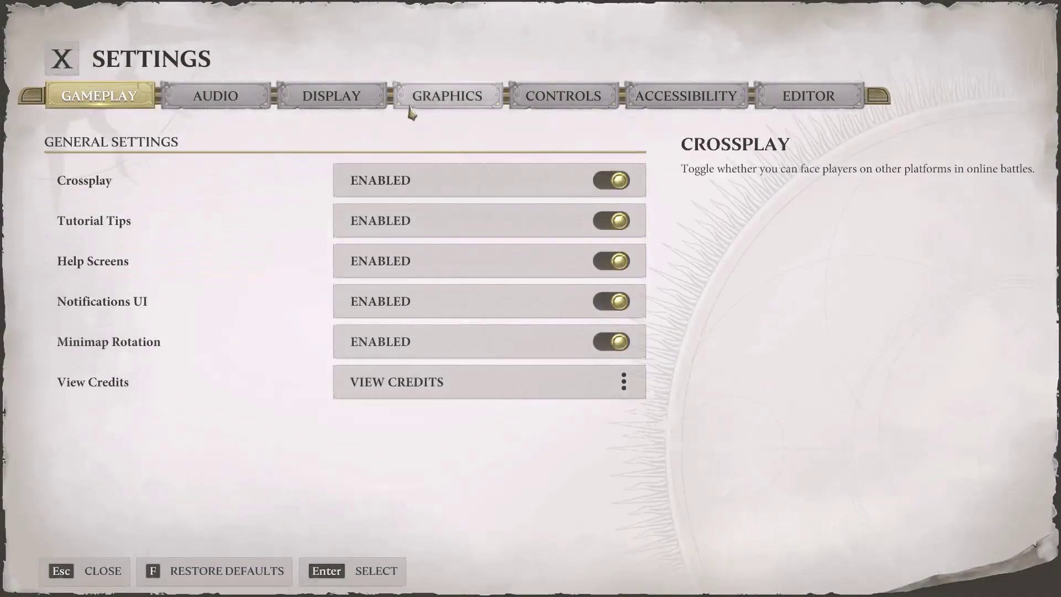
pyautogui.click(343, 90)
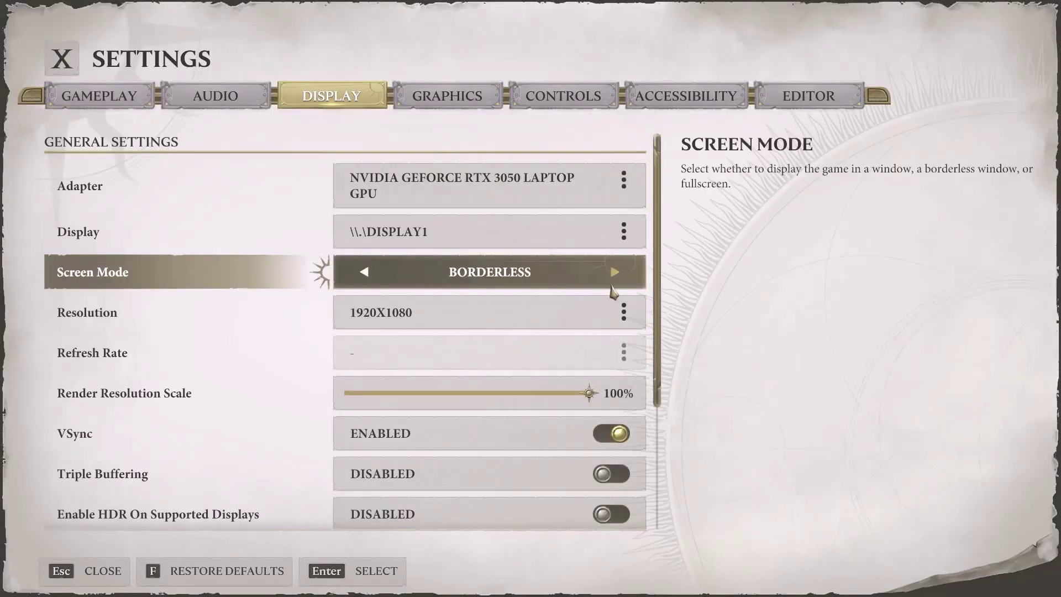
pyautogui.click(365, 271)
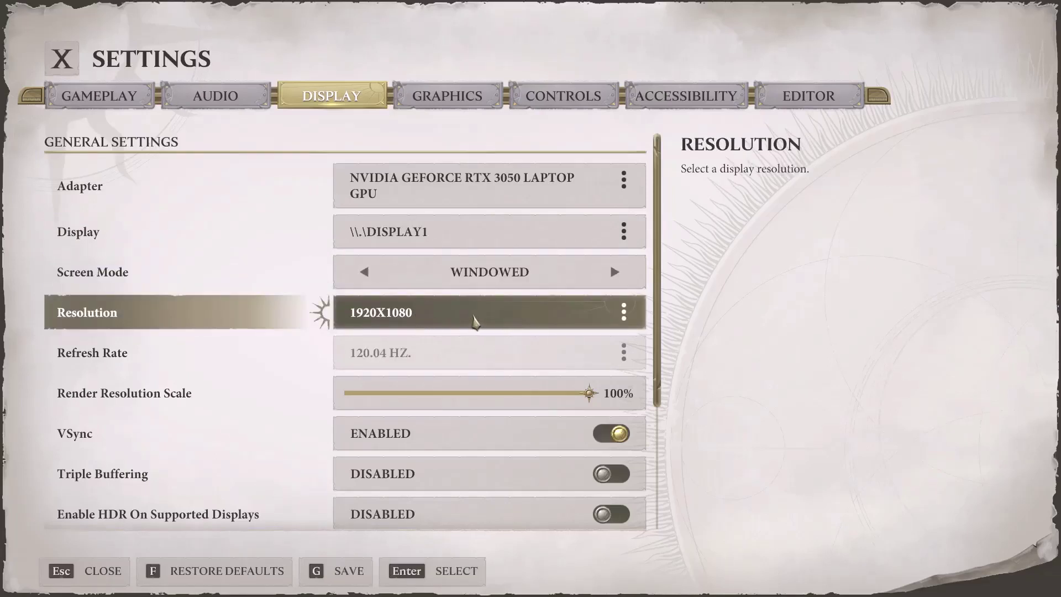
pyautogui.click(473, 317)
pyautogui.scroll(-5, 392, 300)
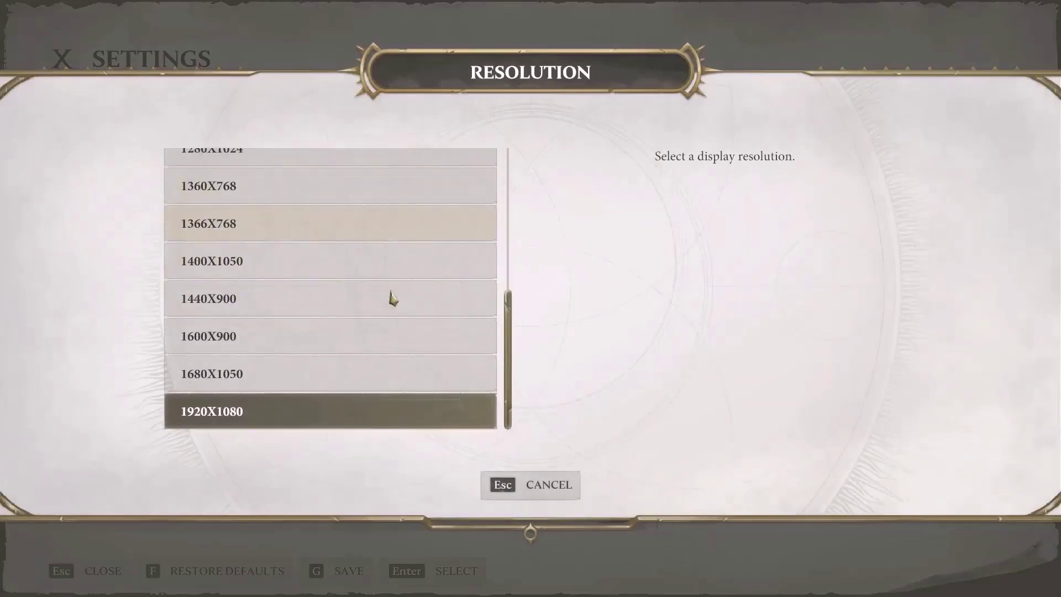
pyautogui.click(209, 380)
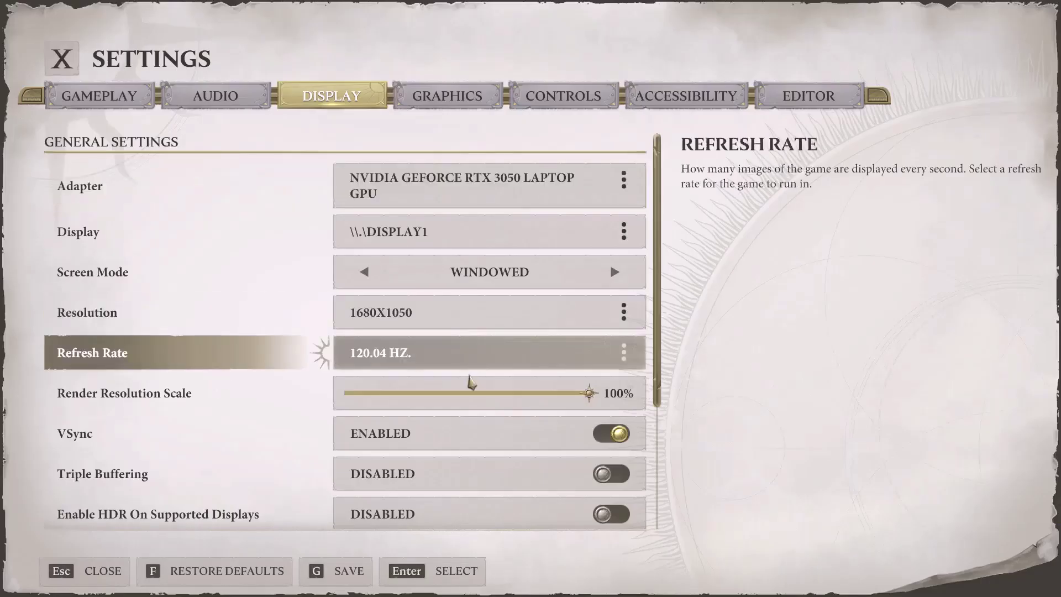
# - Disable VSync, then save the display settings and confirm keeping the changes
pyautogui.scroll(-3, 471, 379)
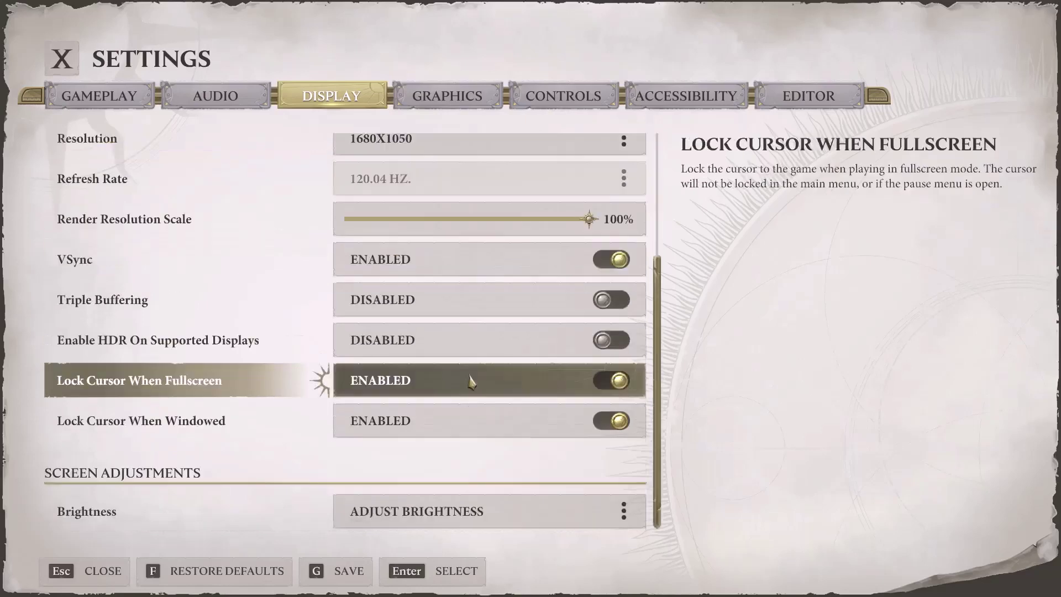
pyautogui.click(608, 265)
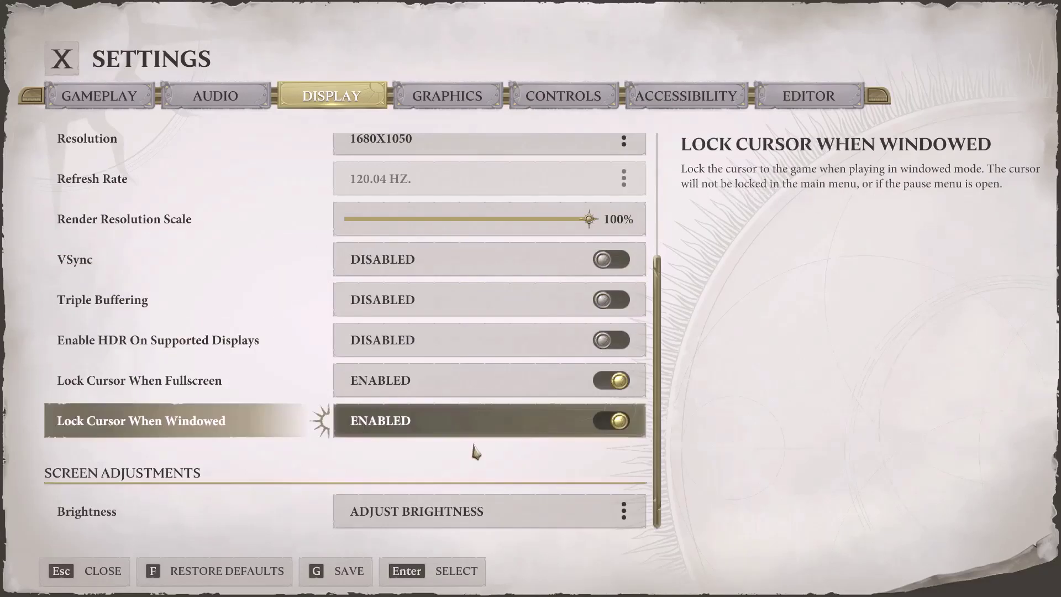
pyautogui.click(339, 577)
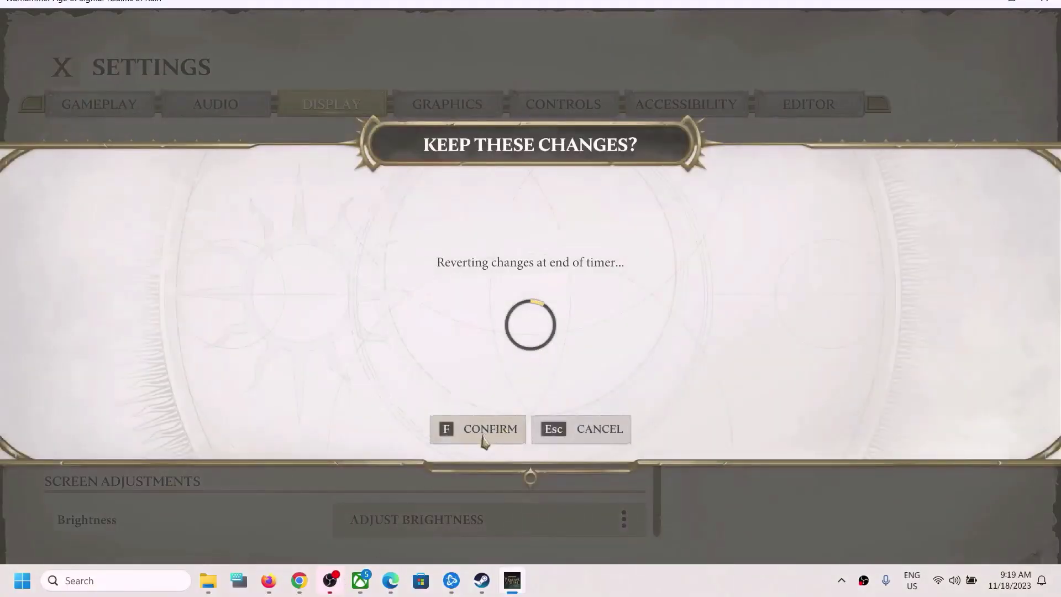
pyautogui.click(484, 436)
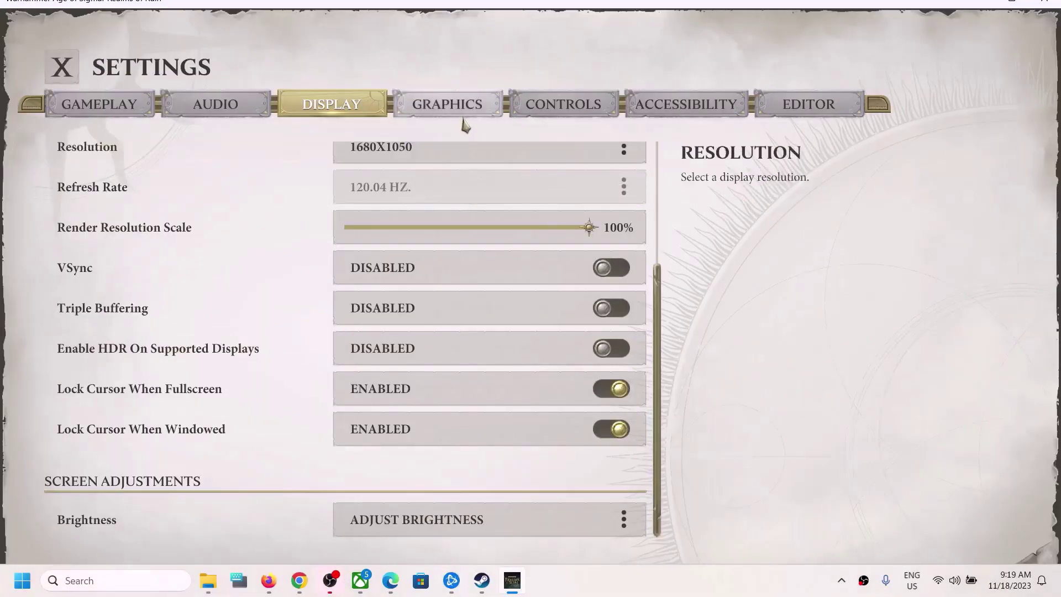
# - In the graphics settings, set the preset to Medium and lower the texture quality to Medium
pyautogui.click(464, 119)
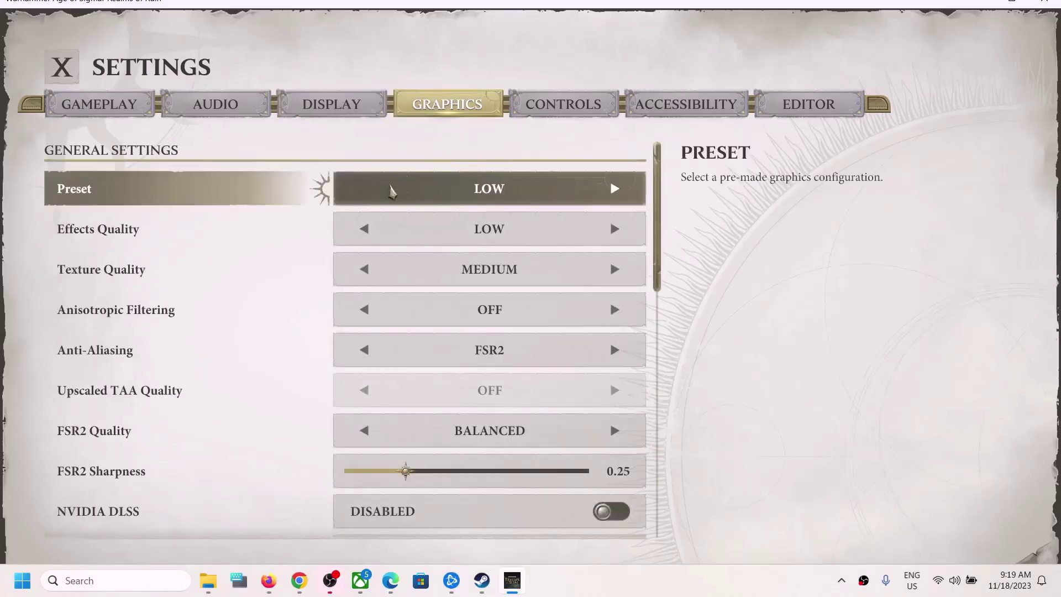
pyautogui.click(623, 189)
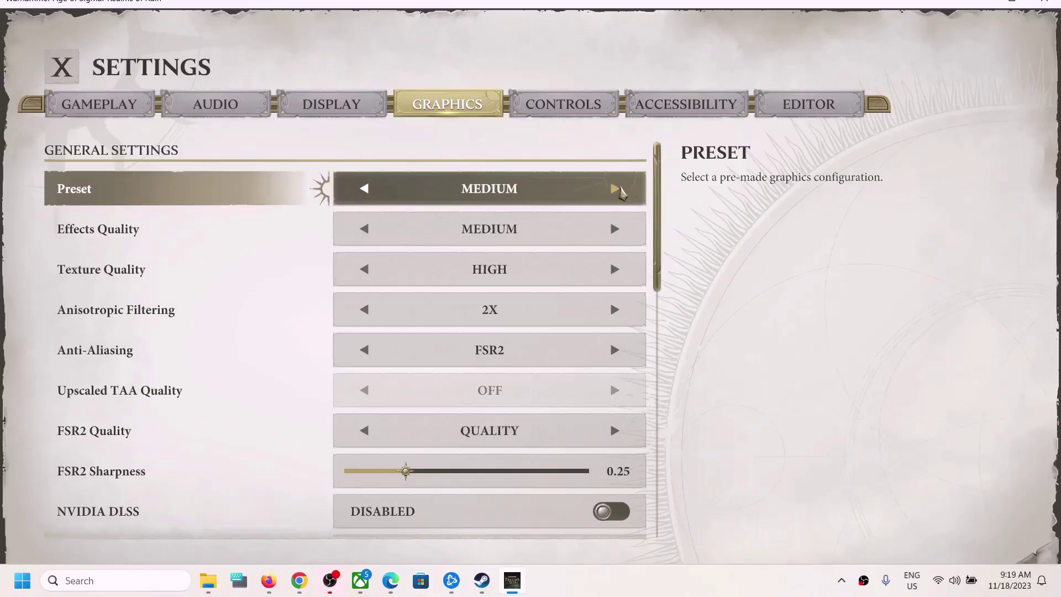
pyautogui.click(621, 190)
pyautogui.click(622, 190)
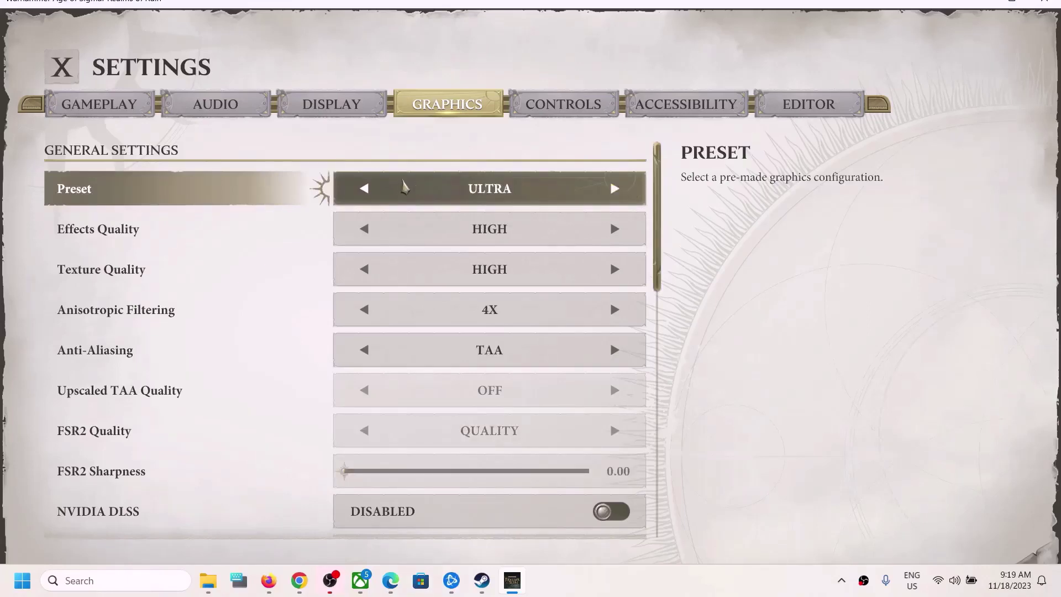
pyautogui.click(612, 189)
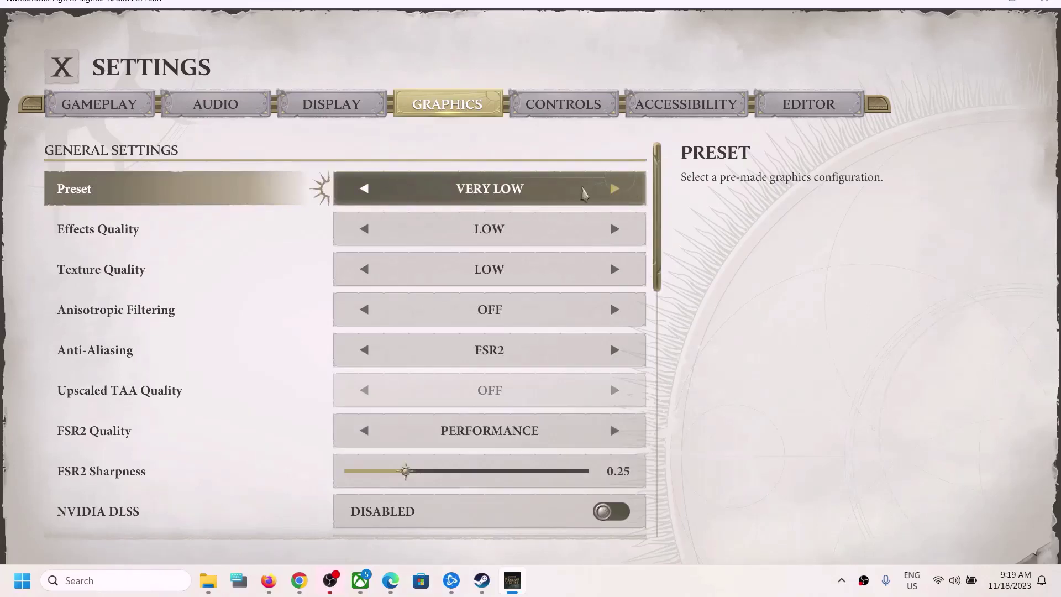
pyautogui.click(365, 189)
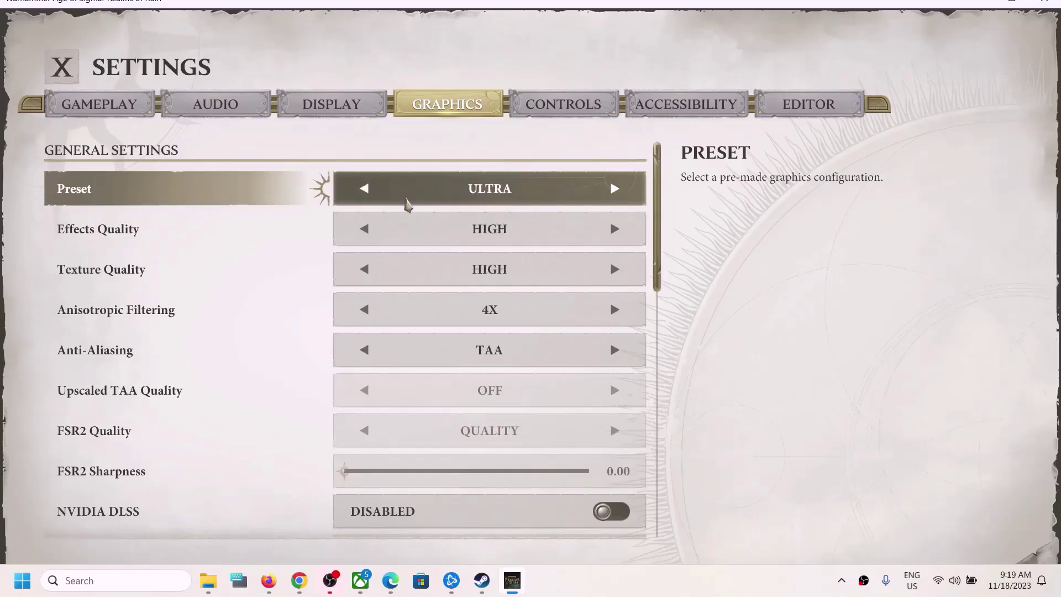
pyautogui.click(366, 191)
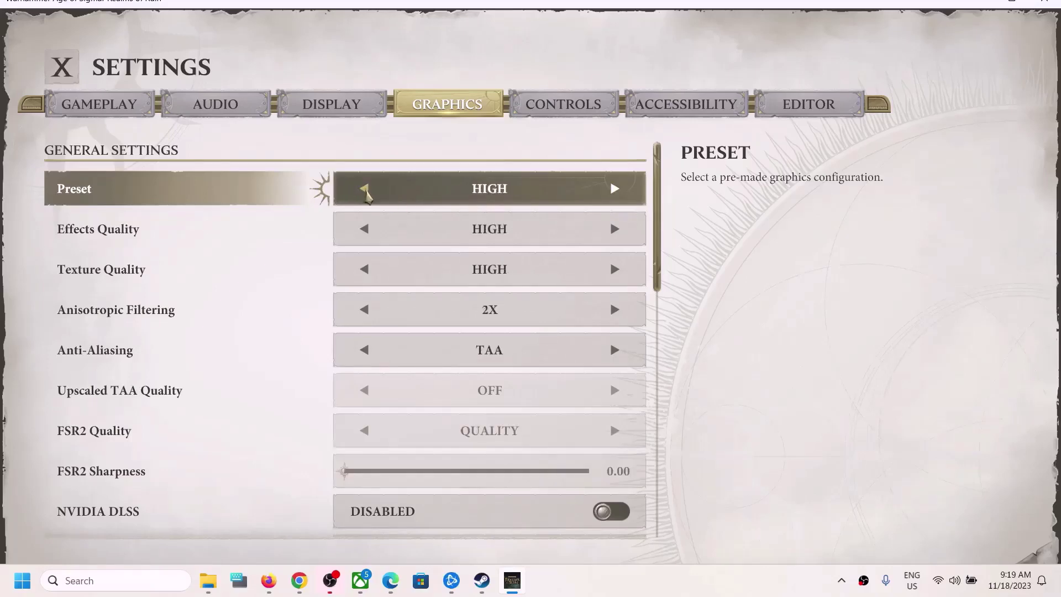
pyautogui.click(366, 190)
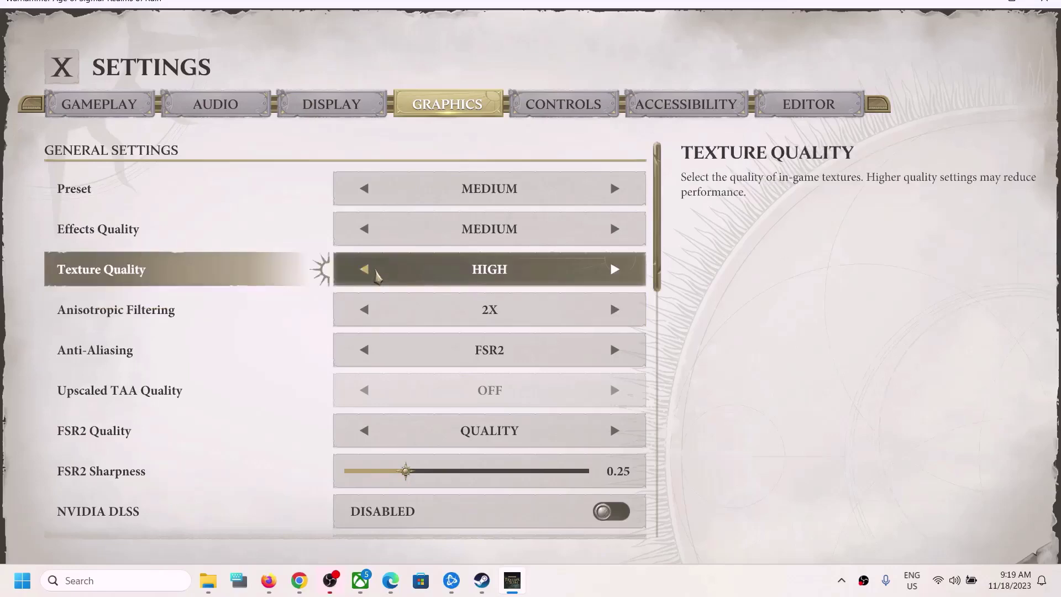
pyautogui.click(369, 271)
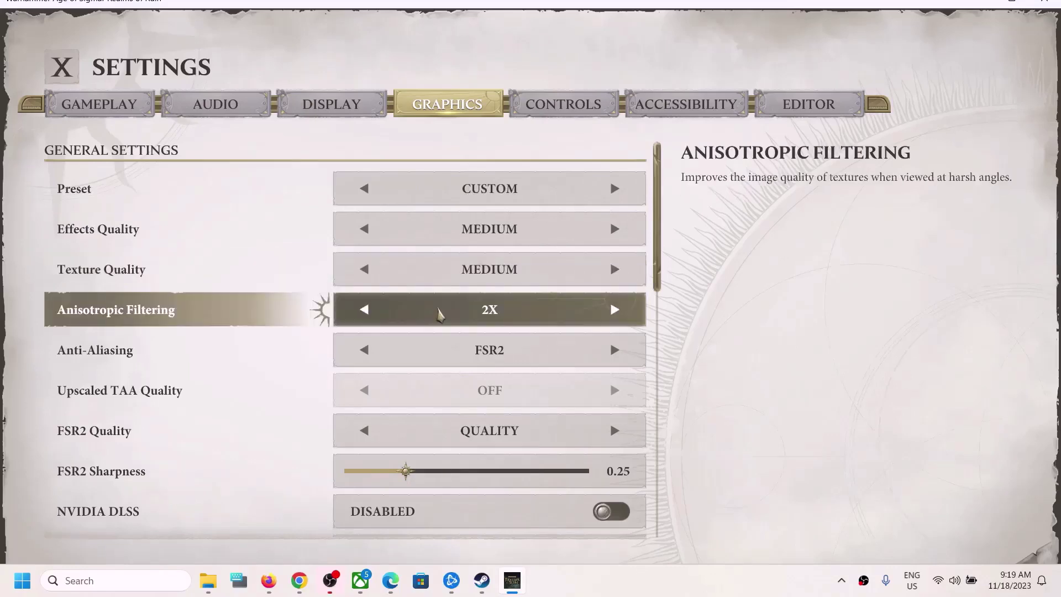
# - Look through the remaining graphics options and set anti-aliasing to Off
pyautogui.scroll(-10, 440, 314)
pyautogui.scroll(10, 440, 314)
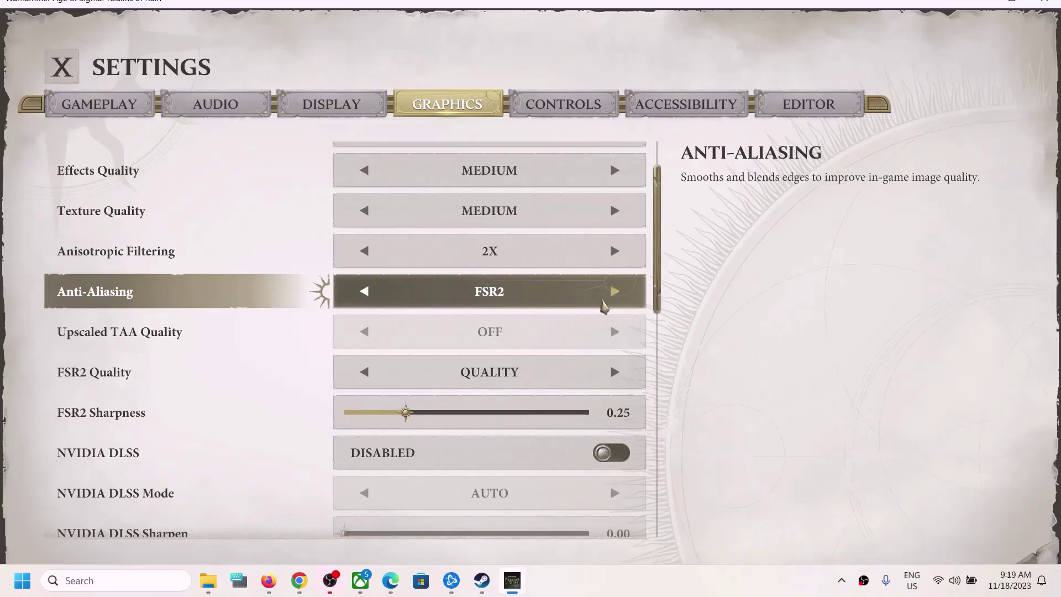
pyautogui.click(614, 294)
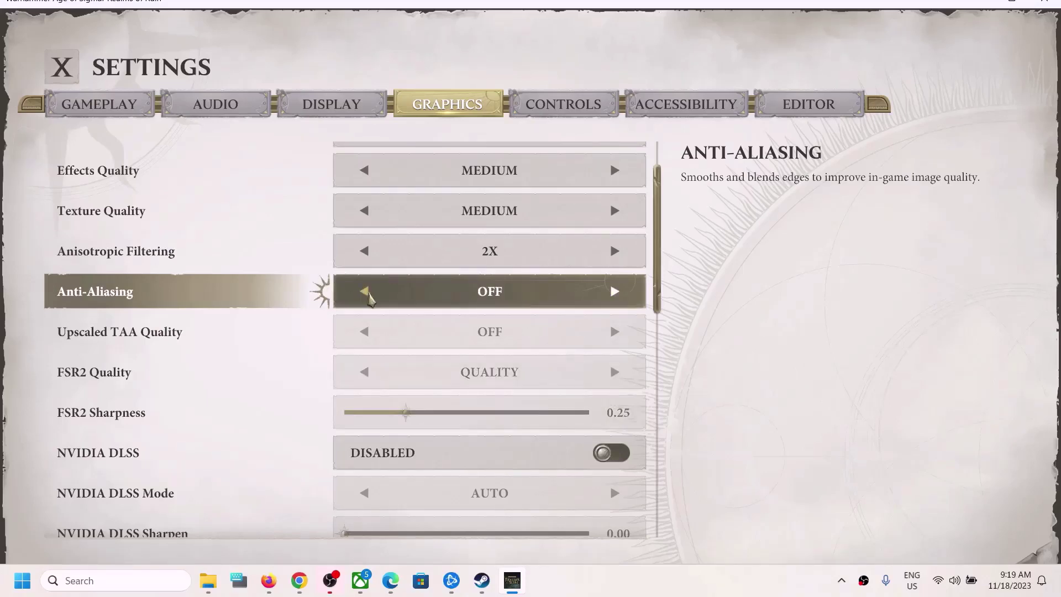
pyautogui.click(368, 295)
pyautogui.click(367, 294)
pyautogui.click(367, 295)
pyautogui.click(367, 295)
pyautogui.click(368, 295)
# - Switch anti-aliasing to FSR2 and set it back to Off
pyautogui.scroll(-5, 480, 334)
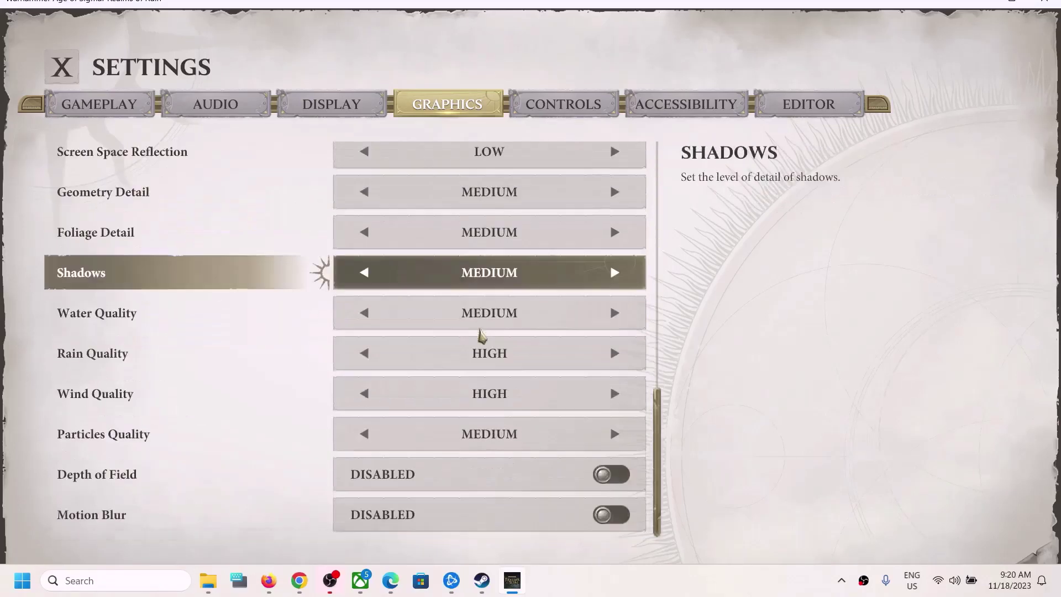
pyautogui.scroll(4, 480, 334)
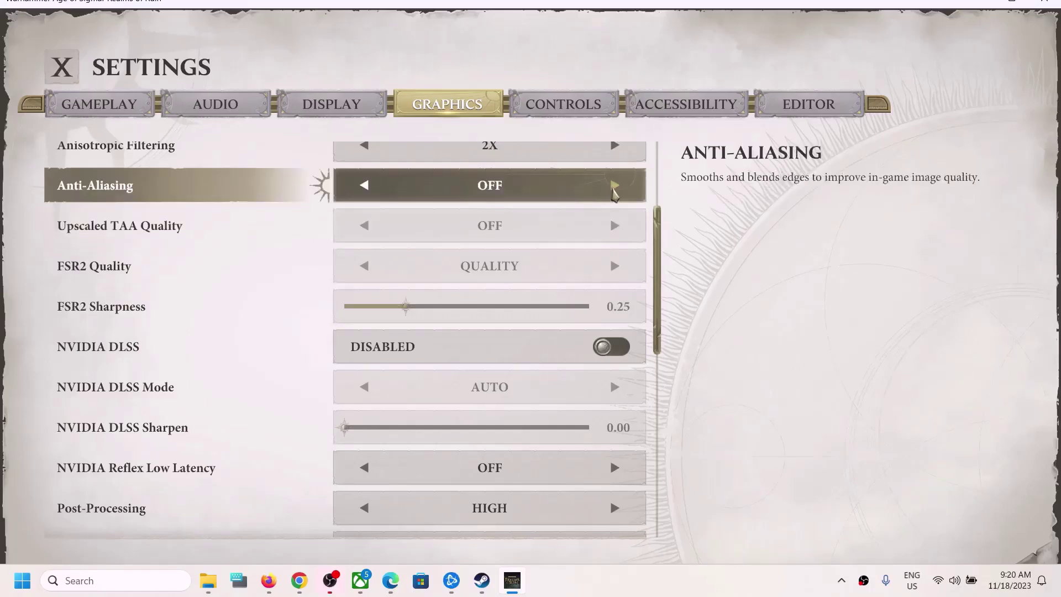
pyautogui.click(614, 188)
pyautogui.click(614, 188)
pyautogui.click(614, 188)
pyautogui.click(613, 188)
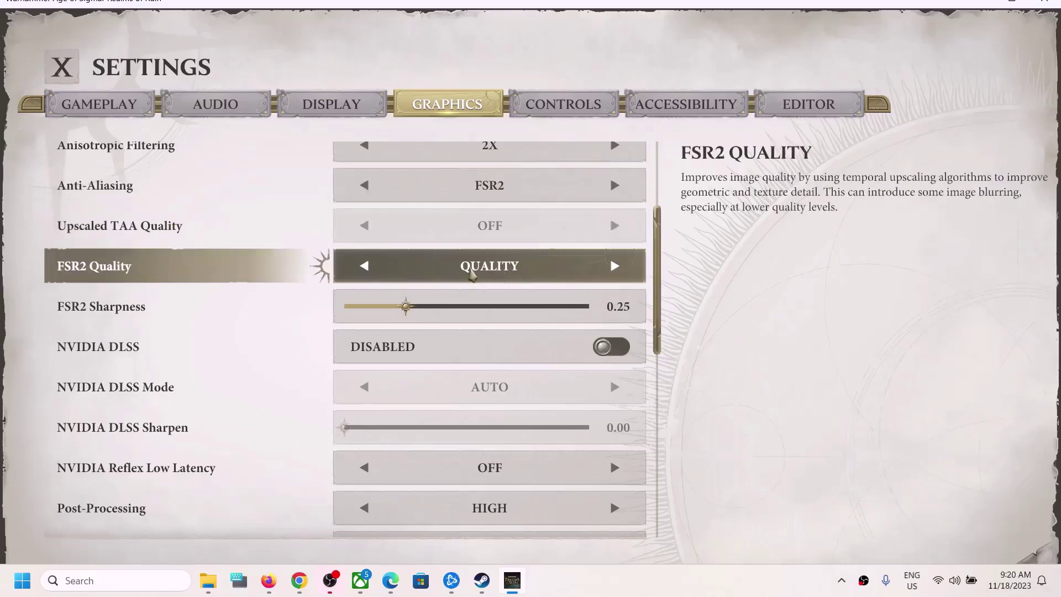
pyautogui.click(366, 187)
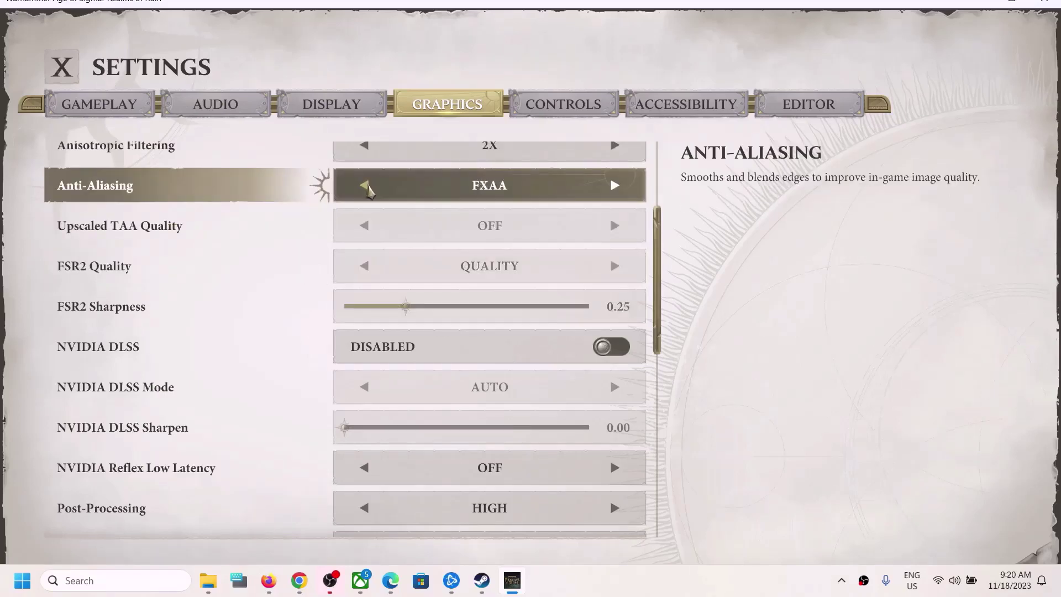
pyautogui.click(366, 186)
pyautogui.click(366, 187)
pyautogui.click(366, 187)
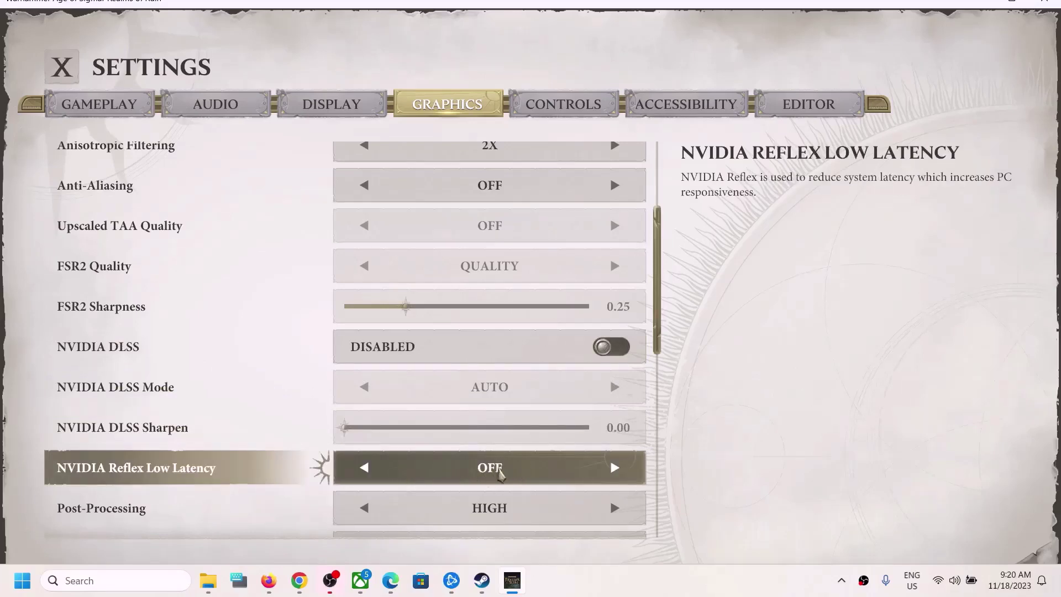
# - Set the rain quality and wind quality to Low and leave the graphics settings
pyautogui.scroll(-5, 495, 473)
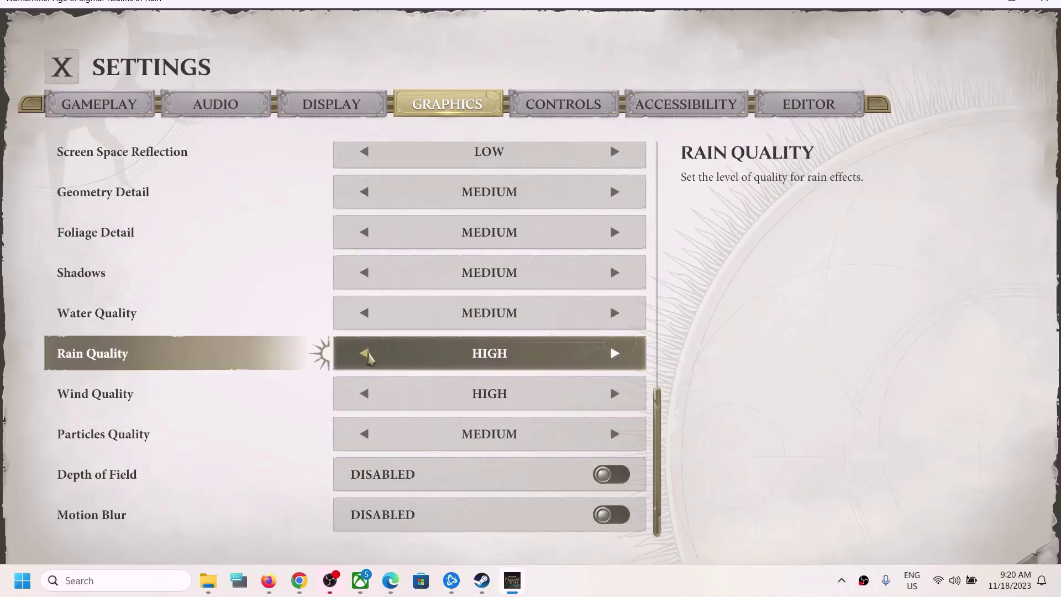
pyautogui.click(365, 353)
pyautogui.click(365, 354)
pyautogui.click(365, 355)
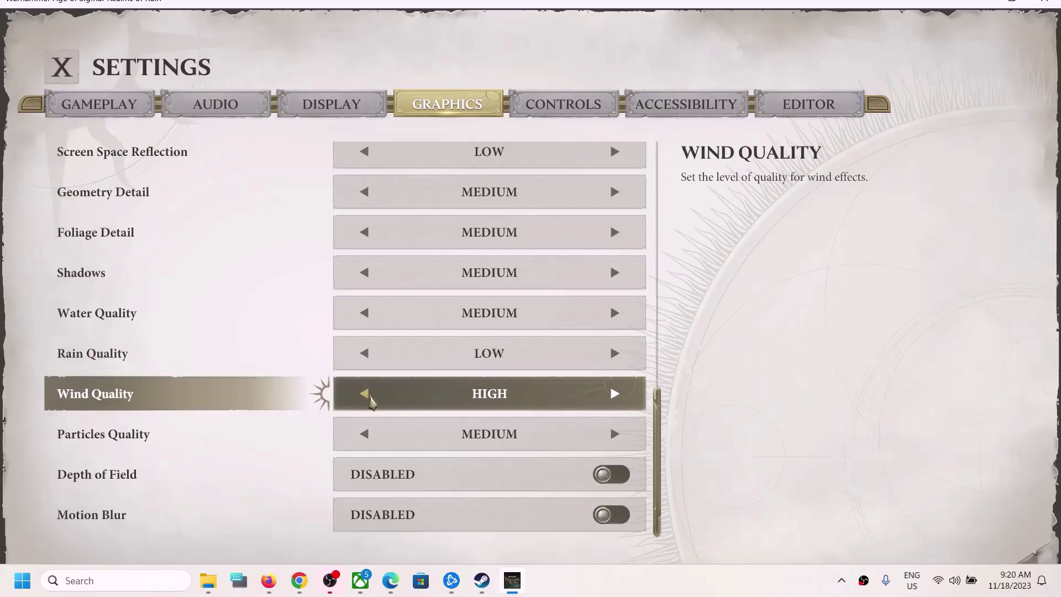
pyautogui.click(366, 395)
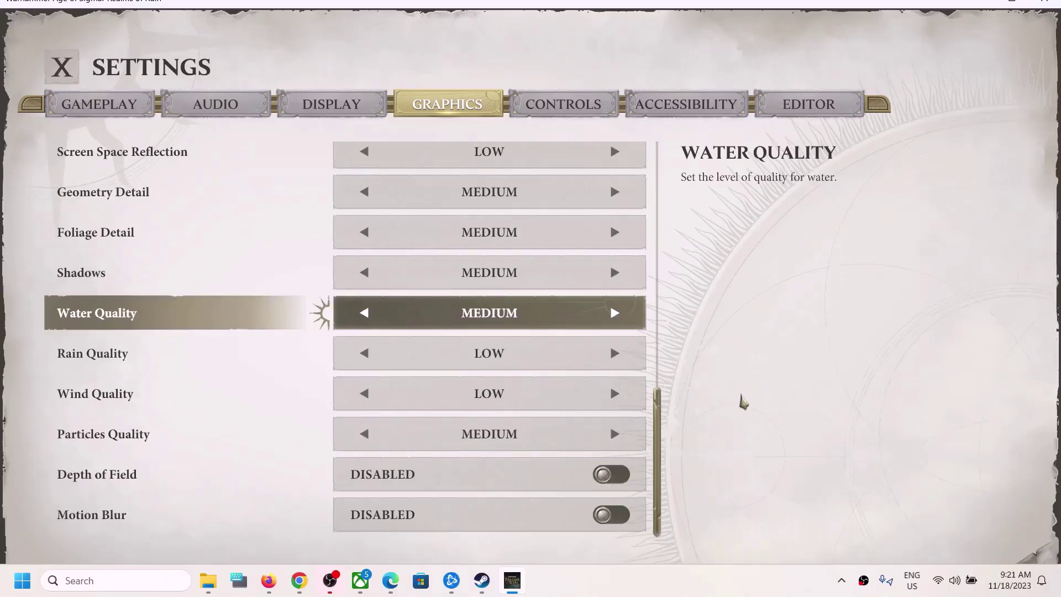
pyautogui.press('Escape')
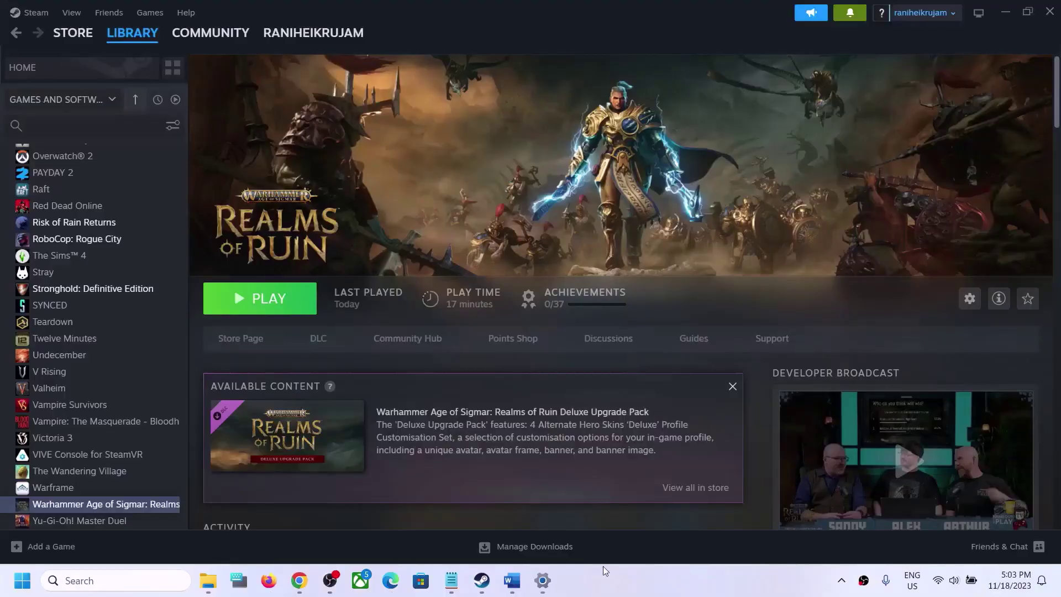
# - Return to Word, highlight the Step 13 advice to uninstall and reinstall the game on a different drive, and minimize the document
pyautogui.click(520, 579)
pyautogui.scroll(-1, 261, 346)
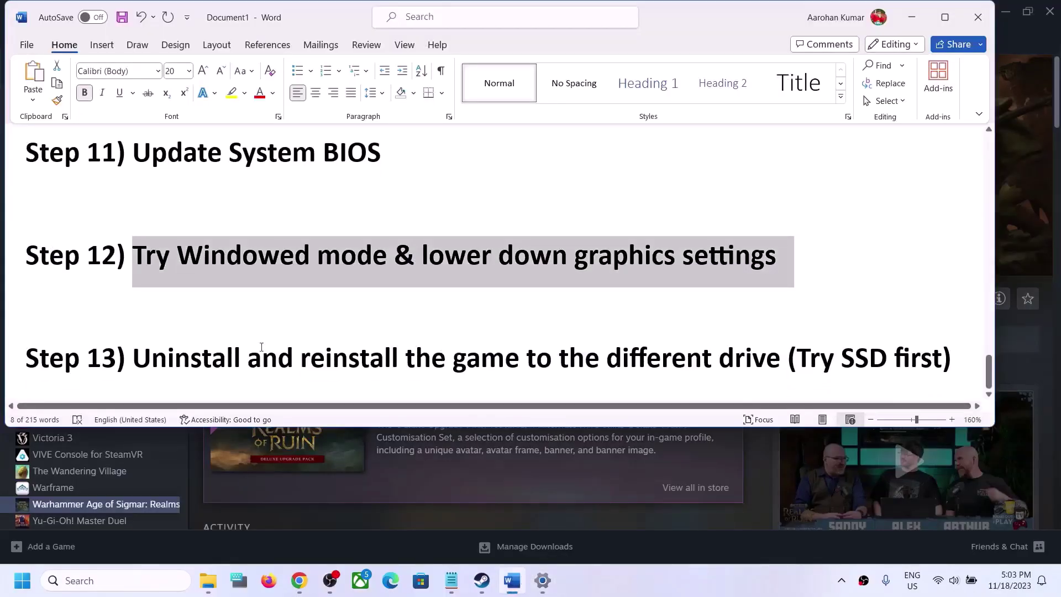
pyautogui.moveTo(157, 359); pyautogui.dragTo(718, 362)
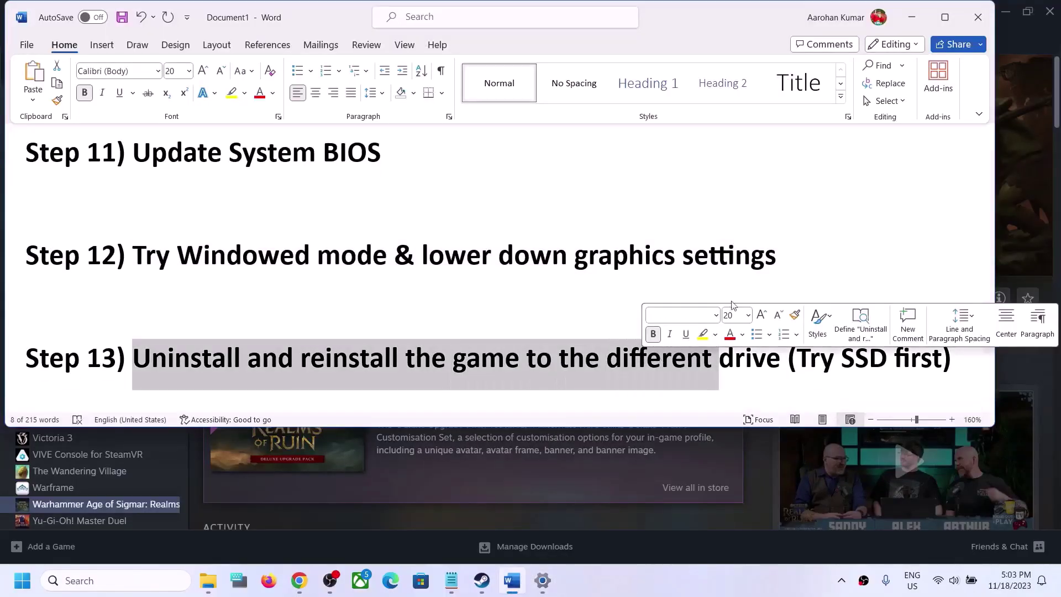
pyautogui.click(911, 17)
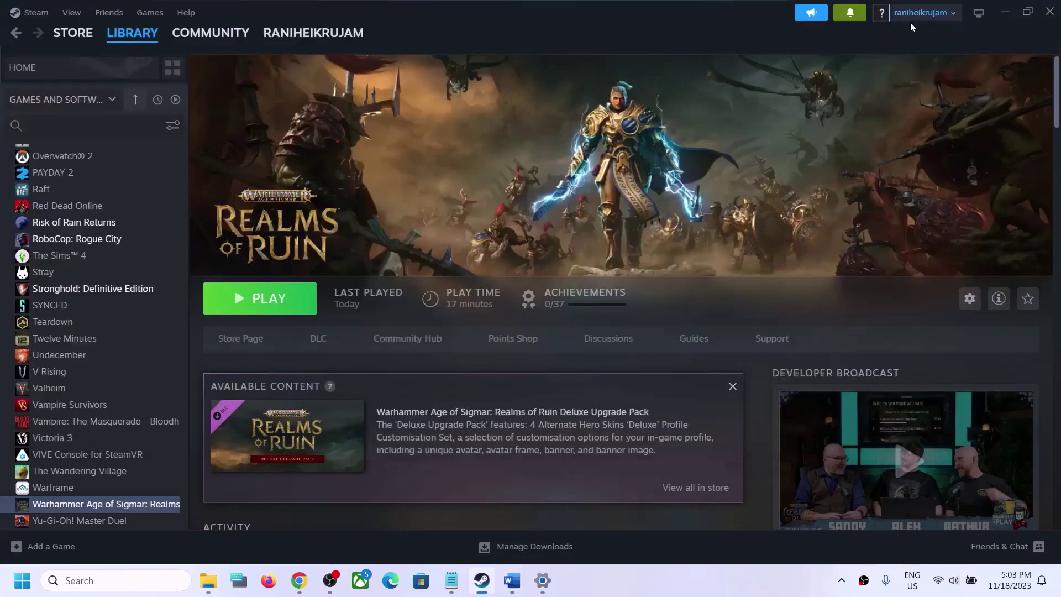
# - Locate the Uninstall option for Warhammer Age of Sigmar: Realms of Ruin in the Steam library and dismiss it without uninstalling
pyautogui.rightClick(59, 503)
pyautogui.moveTo(105, 464)
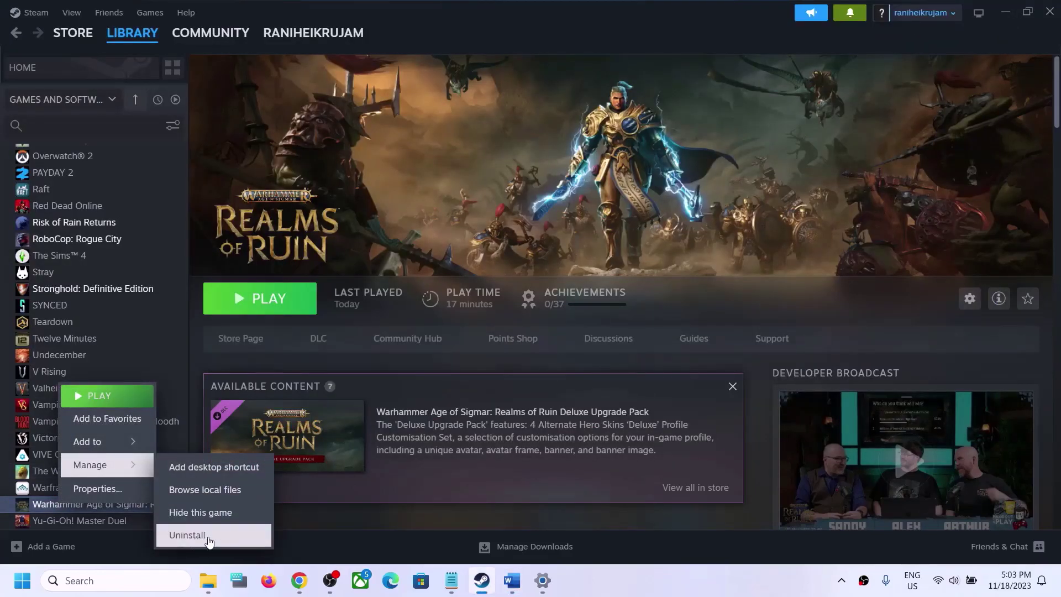
pyautogui.click(502, 320)
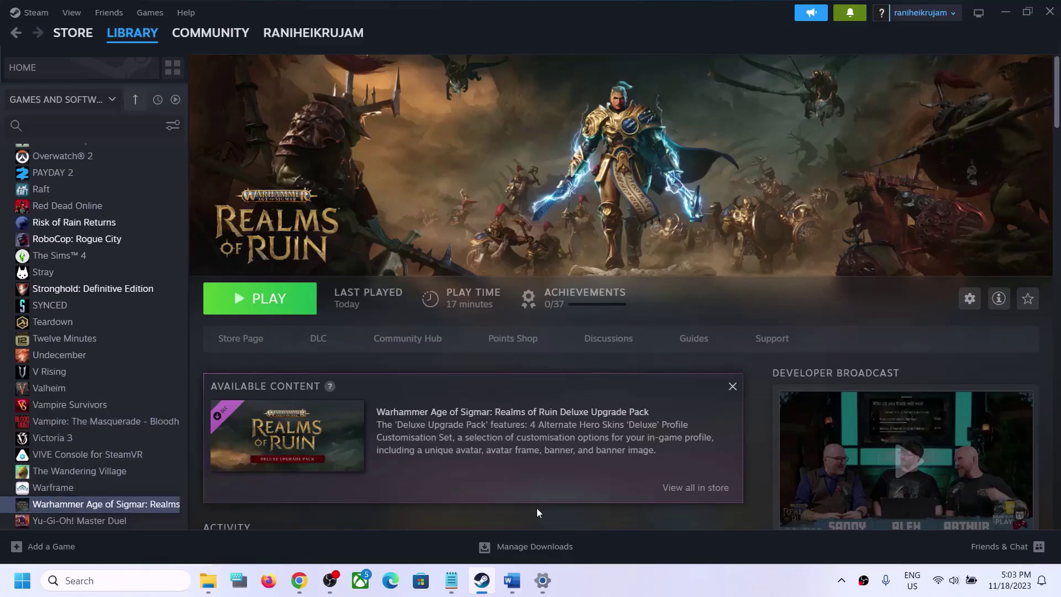
# - Reopen the Word document to review Step 13 and minimize it again
pyautogui.click(514, 580)
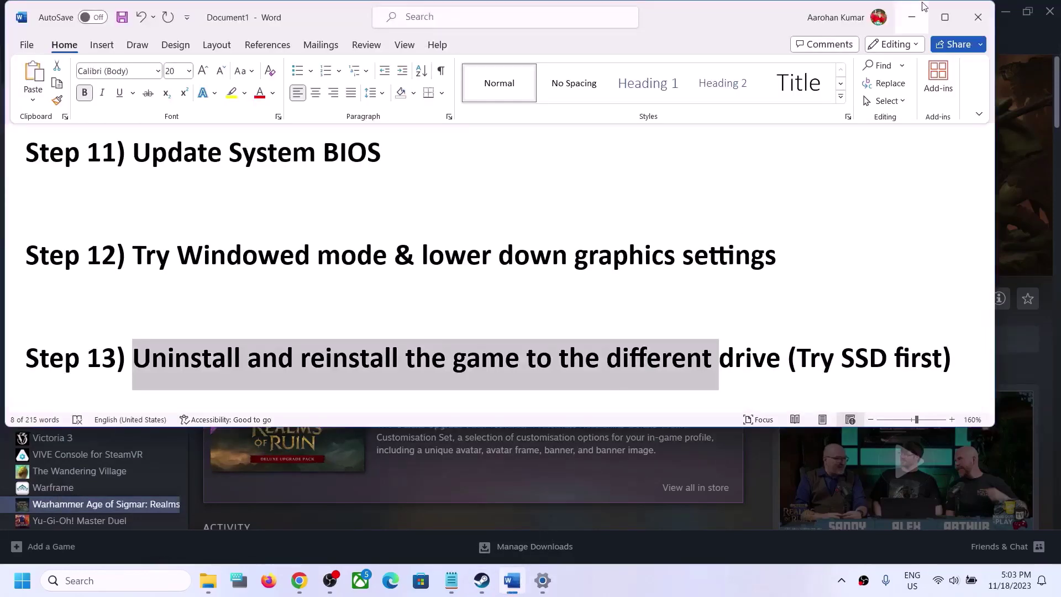
pyautogui.click(912, 17)
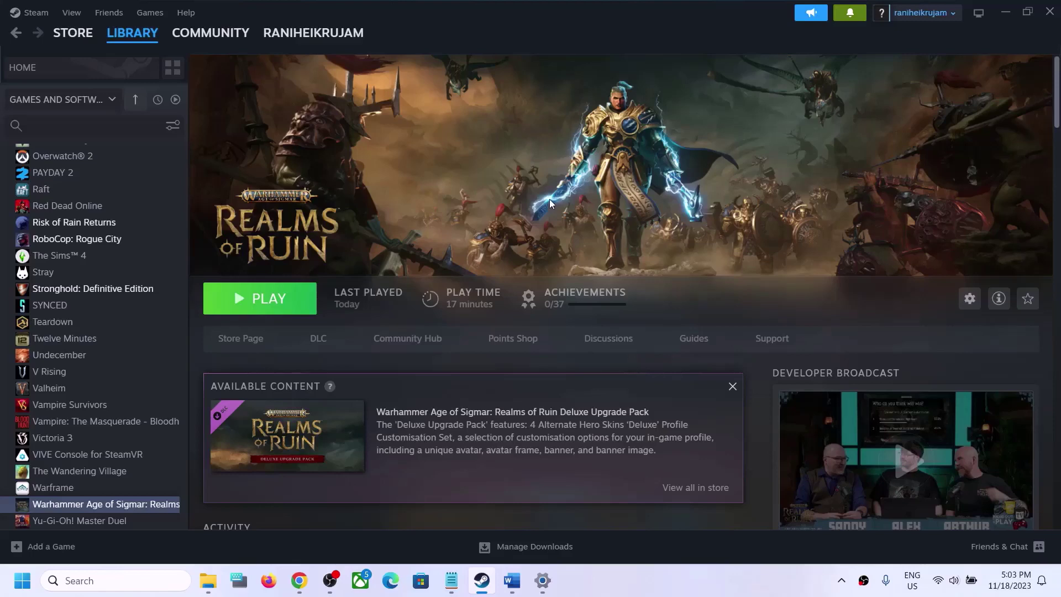
pyautogui.click(662, 587)
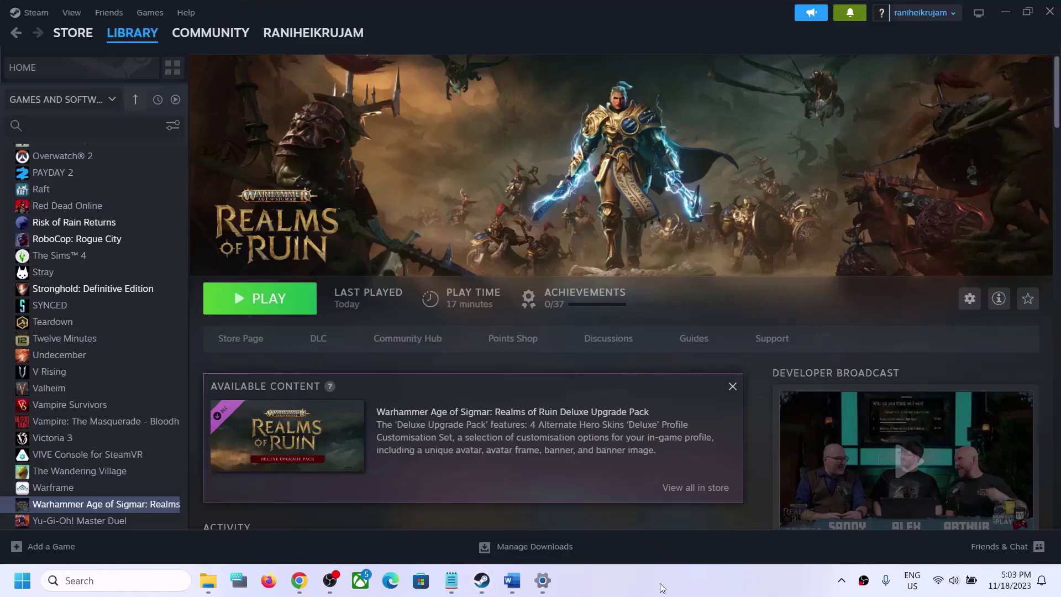